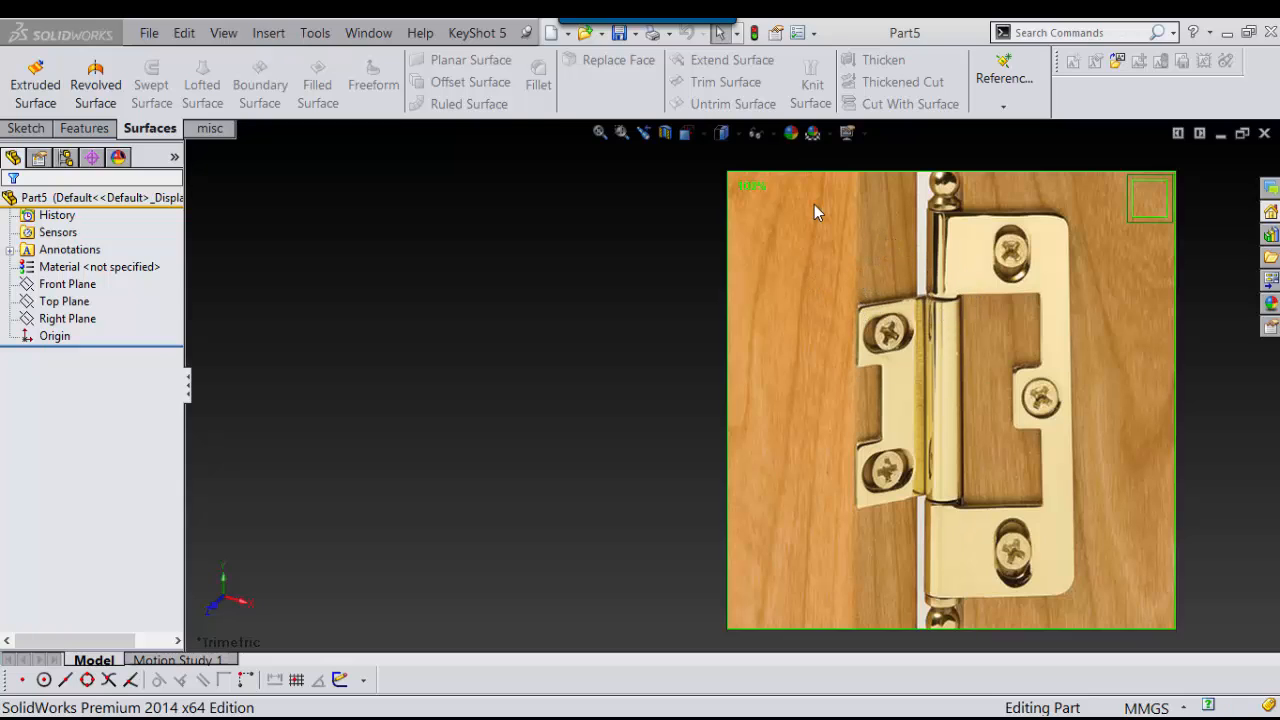
Move the hinge reference picture aside, then sketch a center rectangle about 52 by 87 mm at the origin on the Top Plane
left_click_drag(814, 204, 1152, 718)
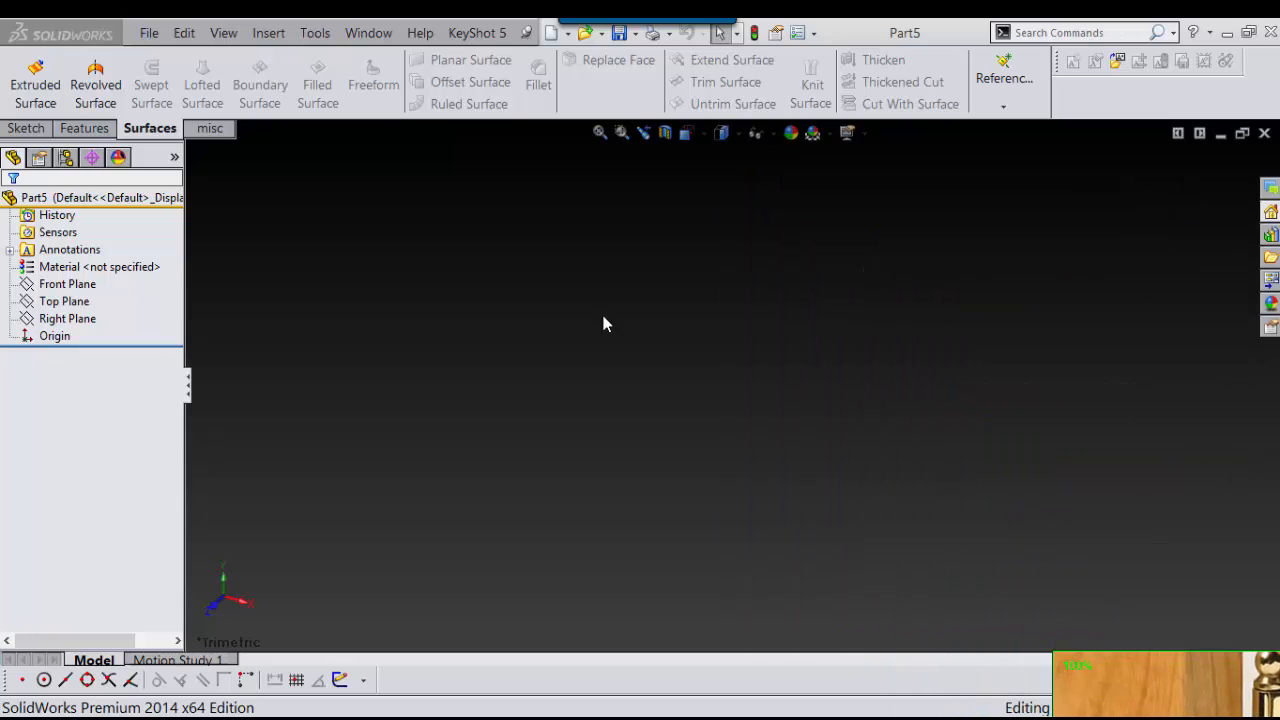
left_click(66, 301)
left_click(97, 275)
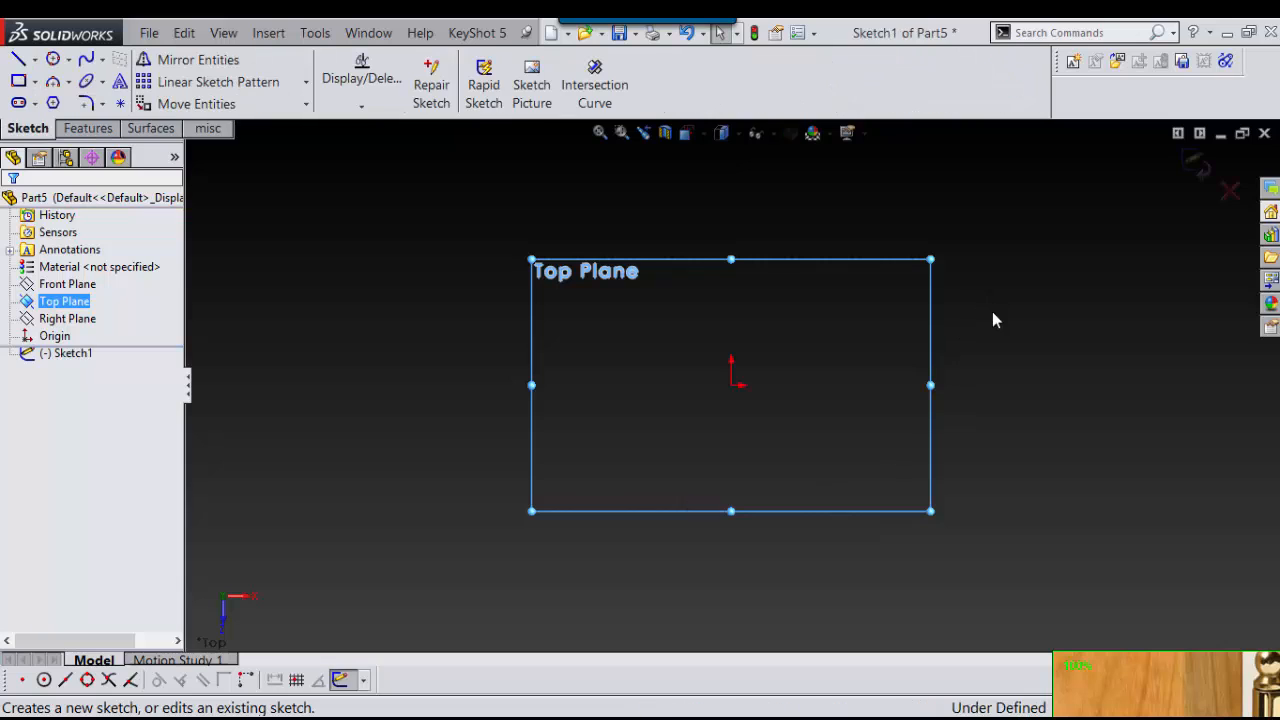
right_click_drag(992, 311, 996, 330)
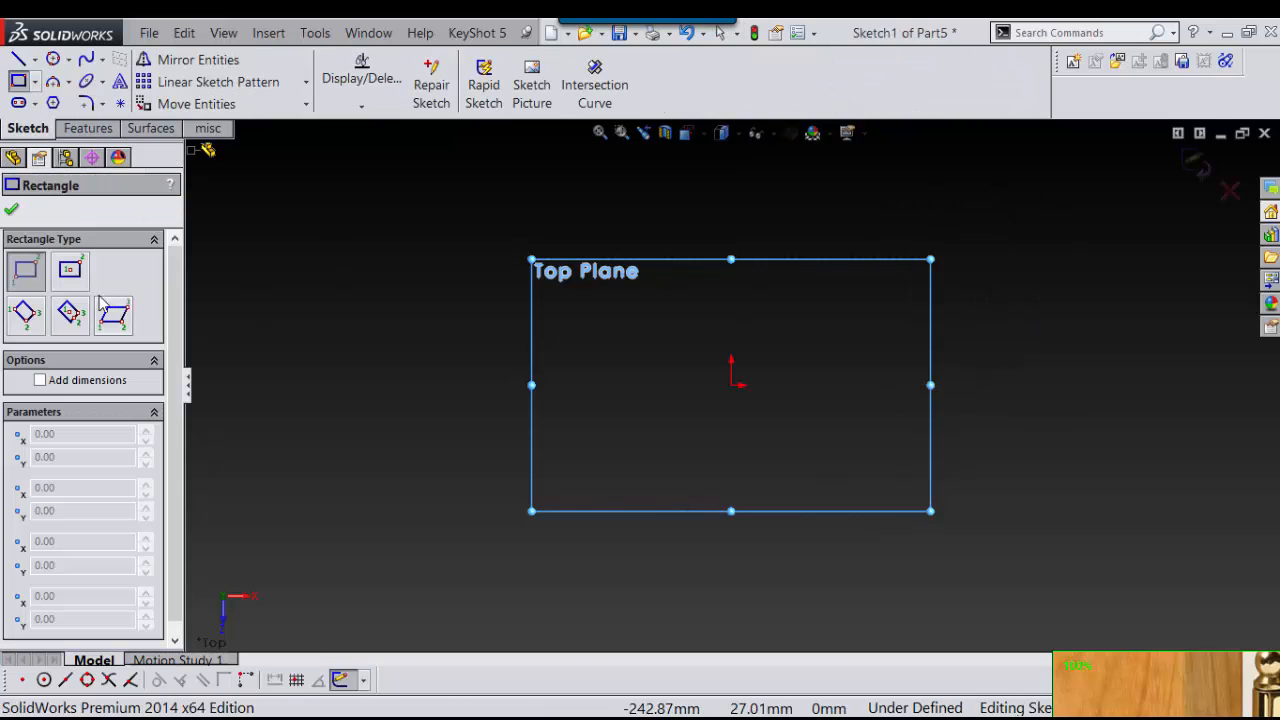
left_click(75, 276)
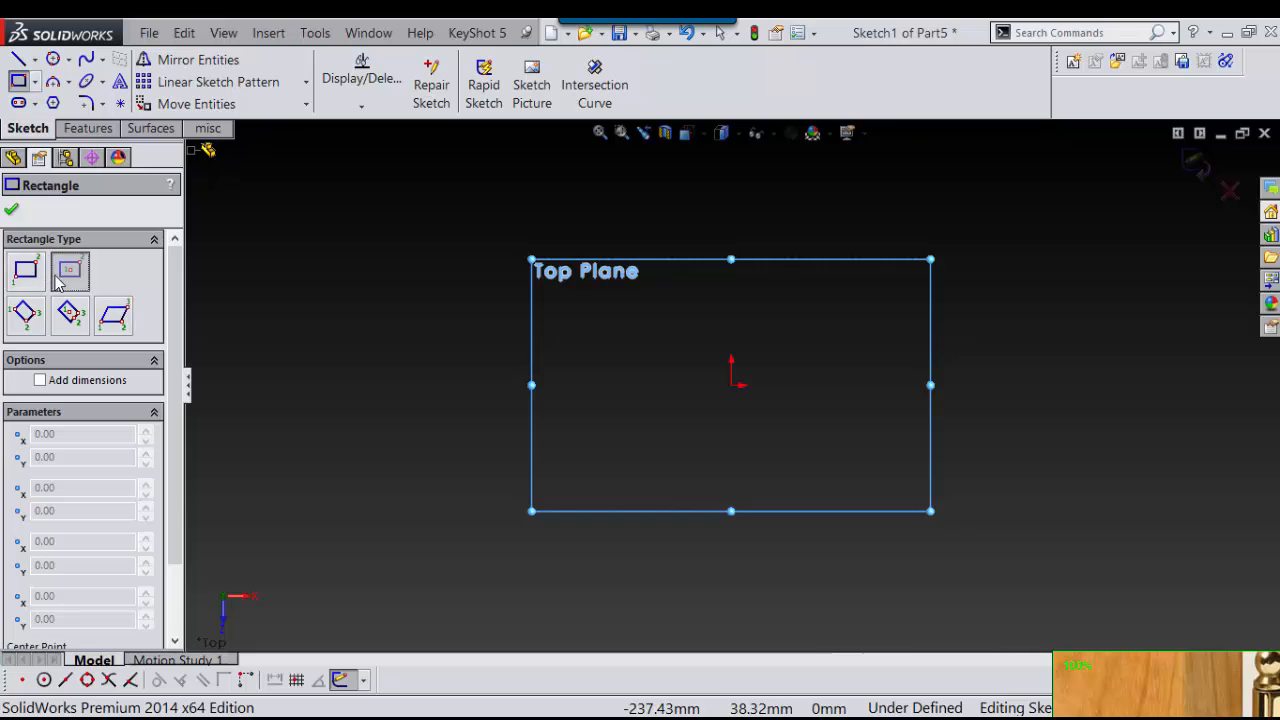
left_click(731, 384)
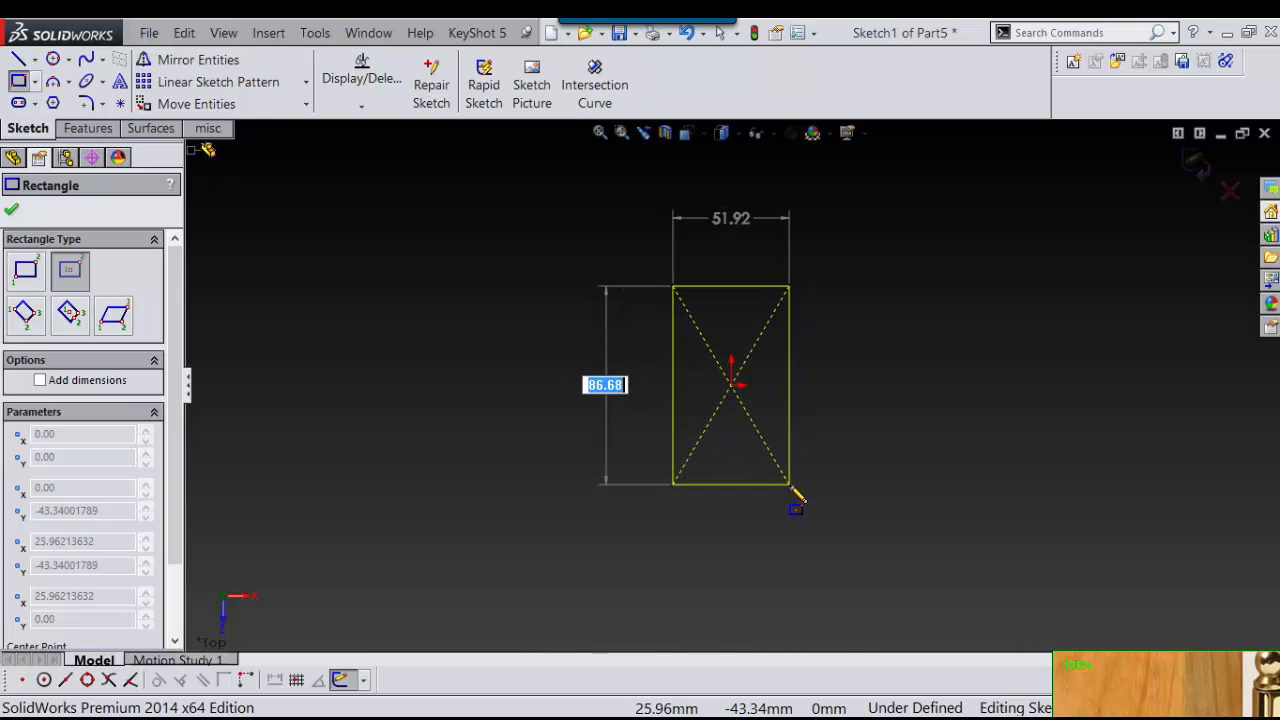
left_click(790, 486)
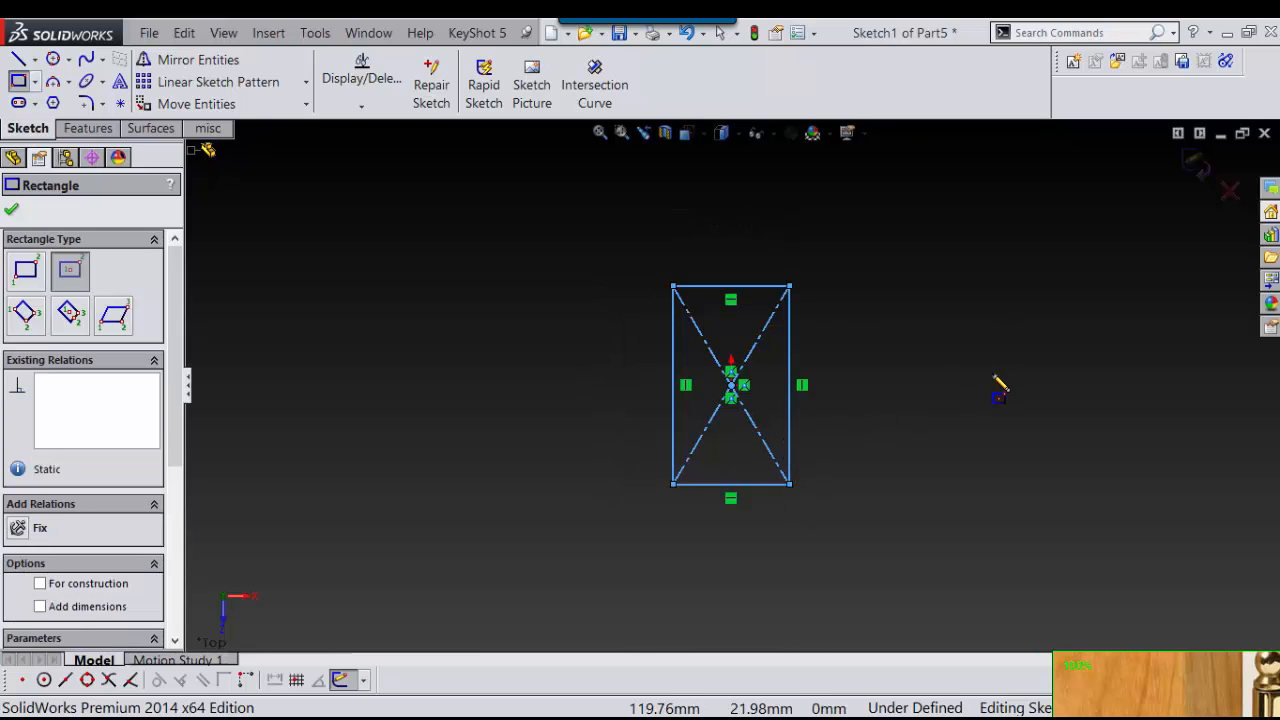
right_click_drag(1004, 318, 938, 348)
scroll(772, 359, "down", 5)
scroll(742, 398, "up", 3)
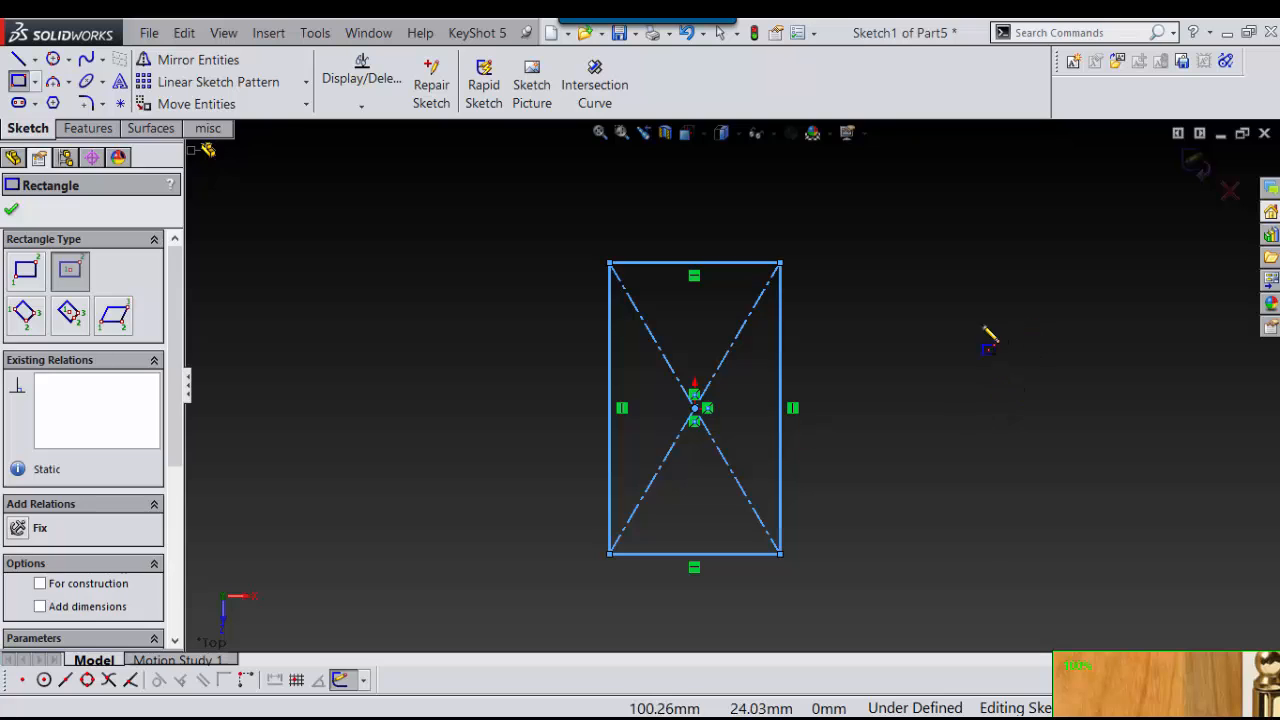
right_click_drag(995, 332, 914, 351)
double_click(963, 346)
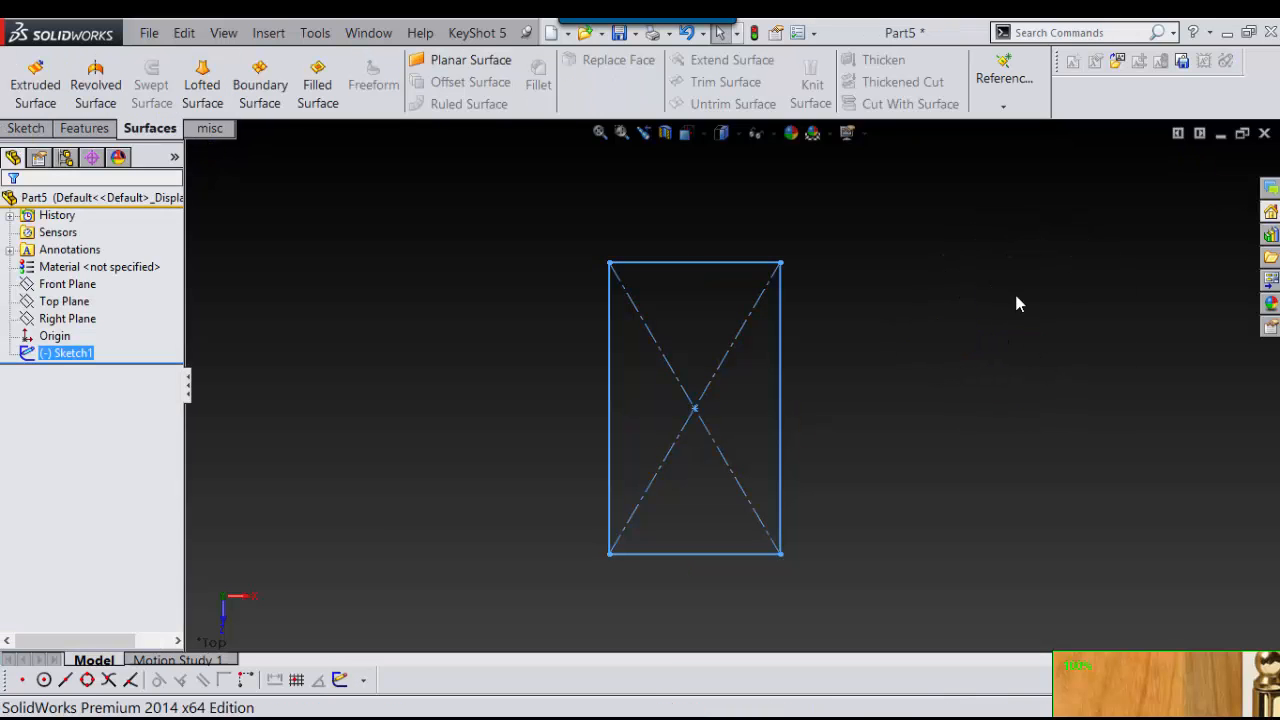
Extrude the rectangle 3 mm as a blind boss to form the hinge plate
right_click_drag(1014, 290, 947, 411)
left_click(964, 406)
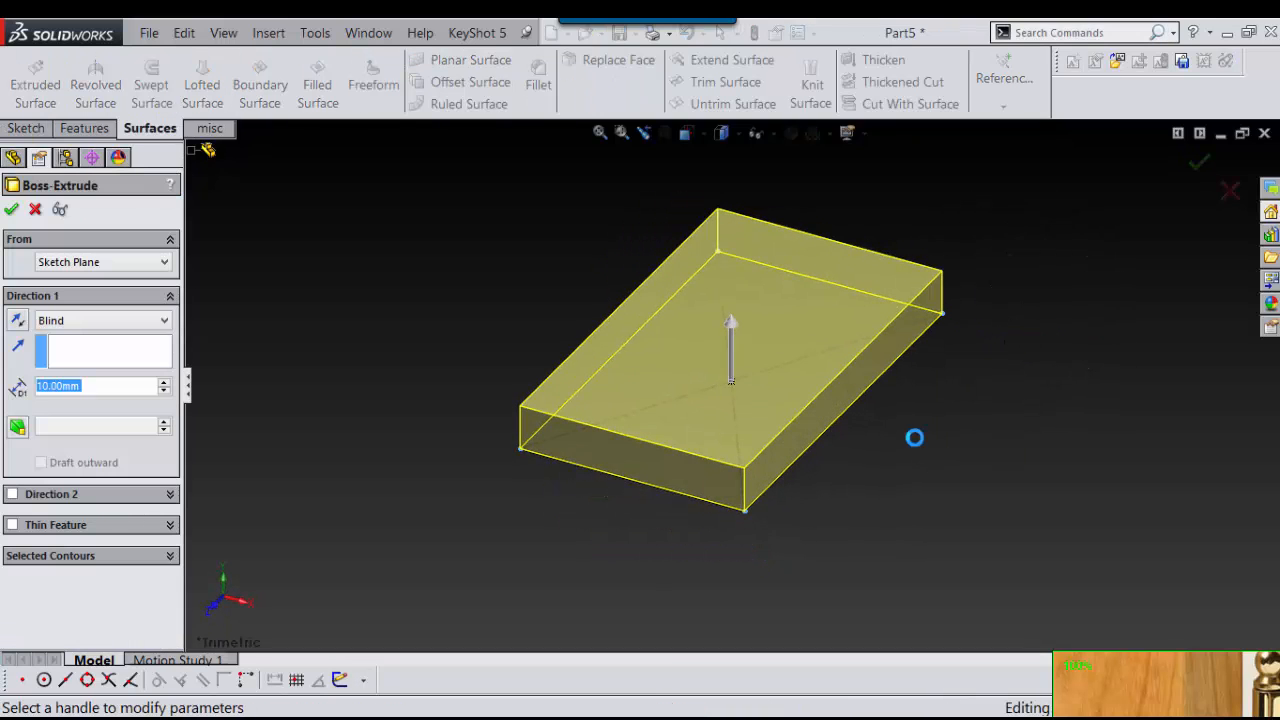
left_click(735, 318)
left_click(734, 364)
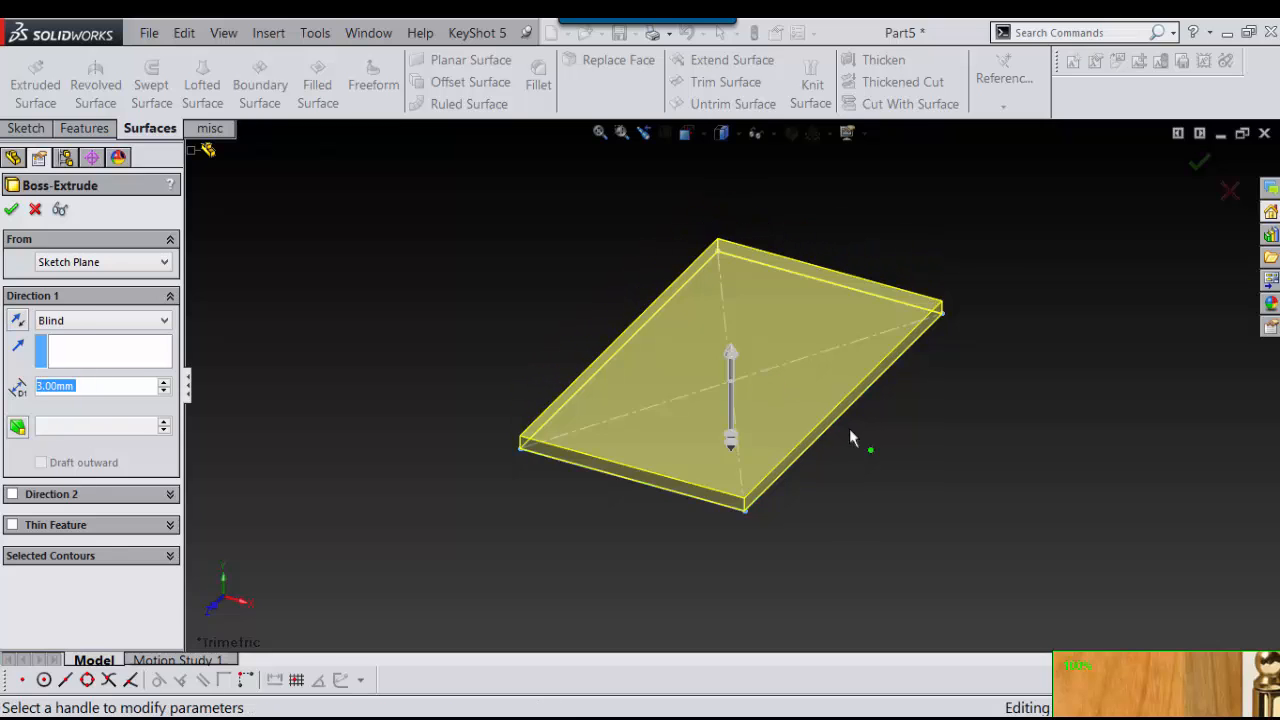
scroll(792, 512, "down", 2)
left_click(1197, 170)
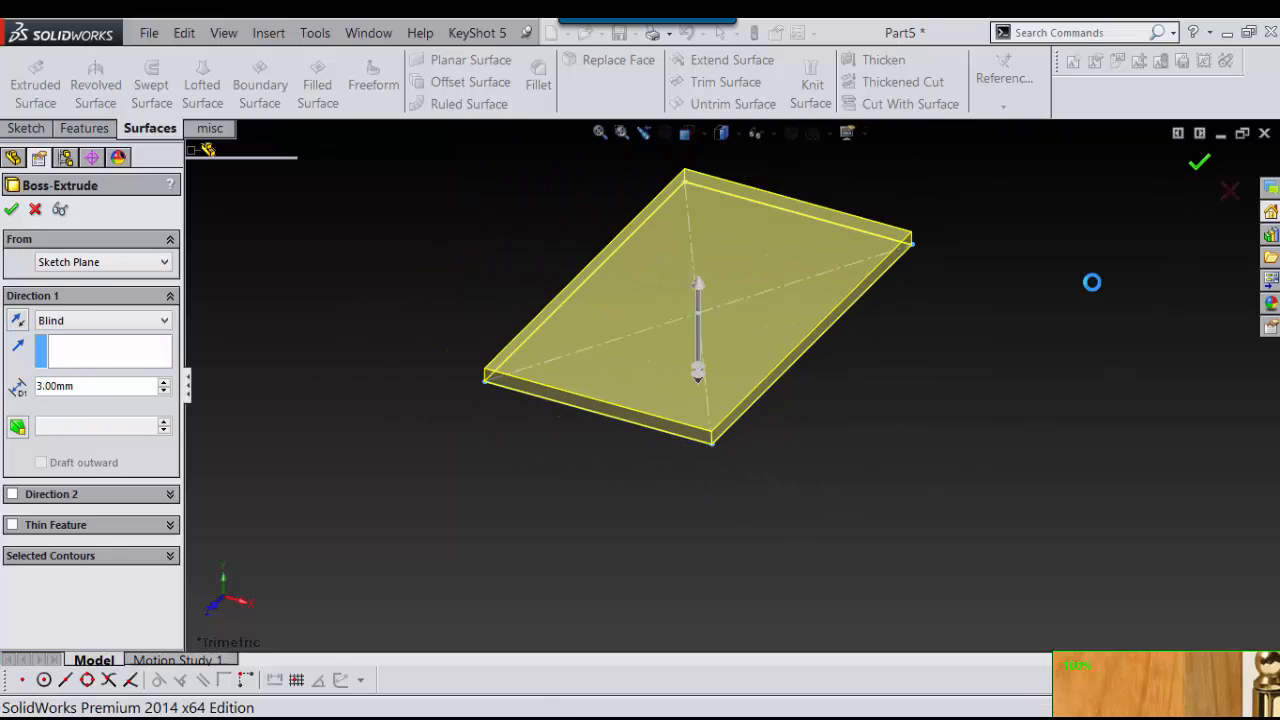
Sketch a center rectangle about 63 mm high on the plate's large upper face, centred on the left edge's midpoint, and widen it slightly
mouse_move(823, 457)
middle_mouse_down()
mouse_move(917, 500)
mouse_move(838, 556)
mouse_move(703, 322)
middle_mouse_up()
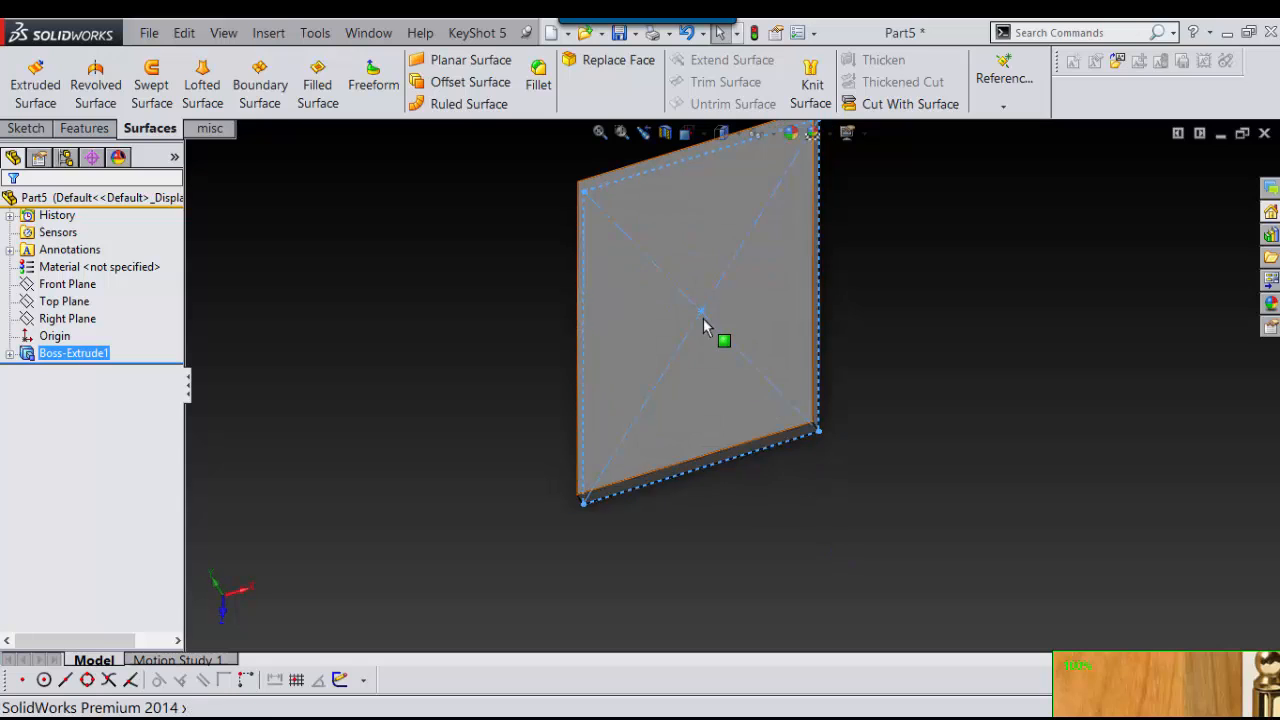
left_click(703, 322)
left_click(787, 268)
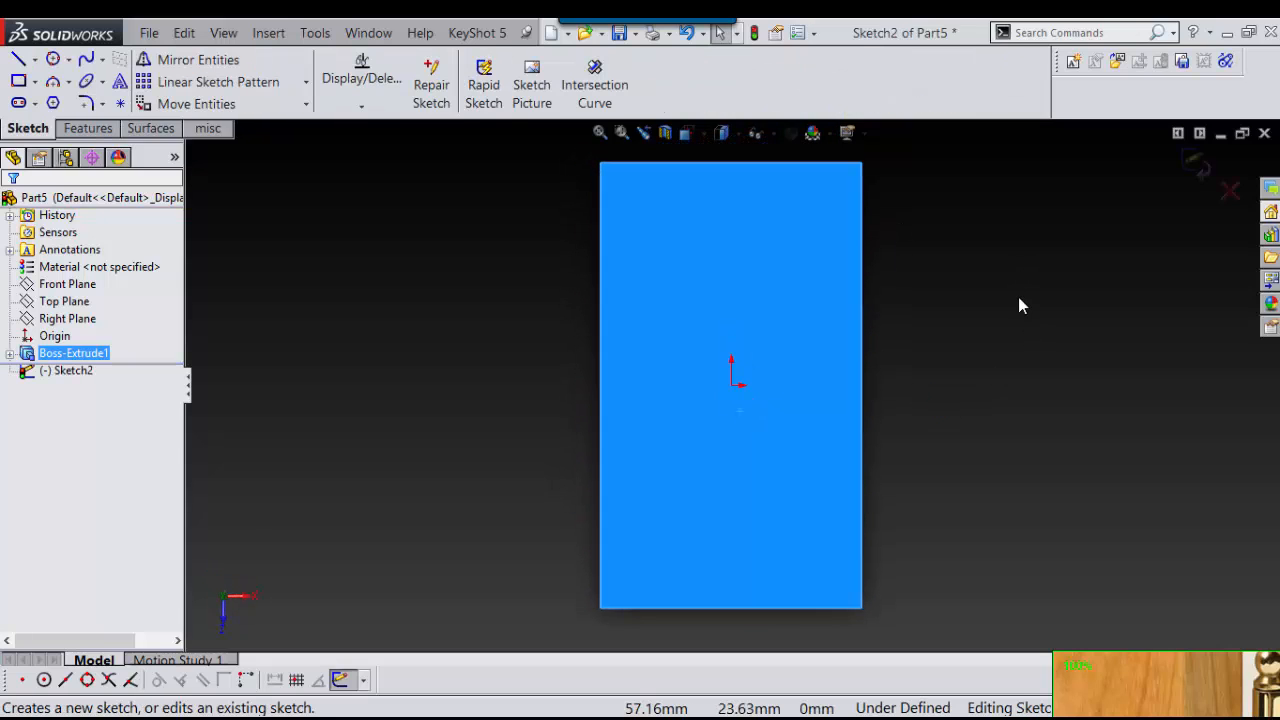
right_click_drag(1018, 297, 1018, 312)
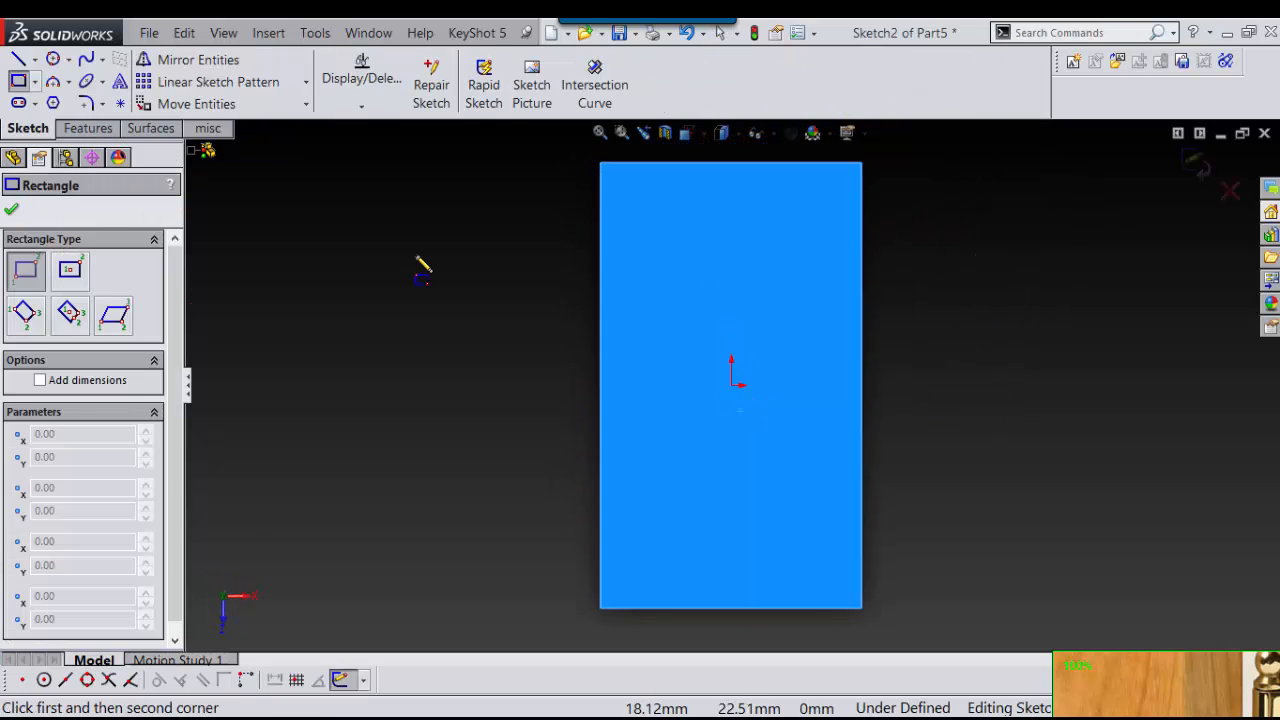
left_click(74, 272)
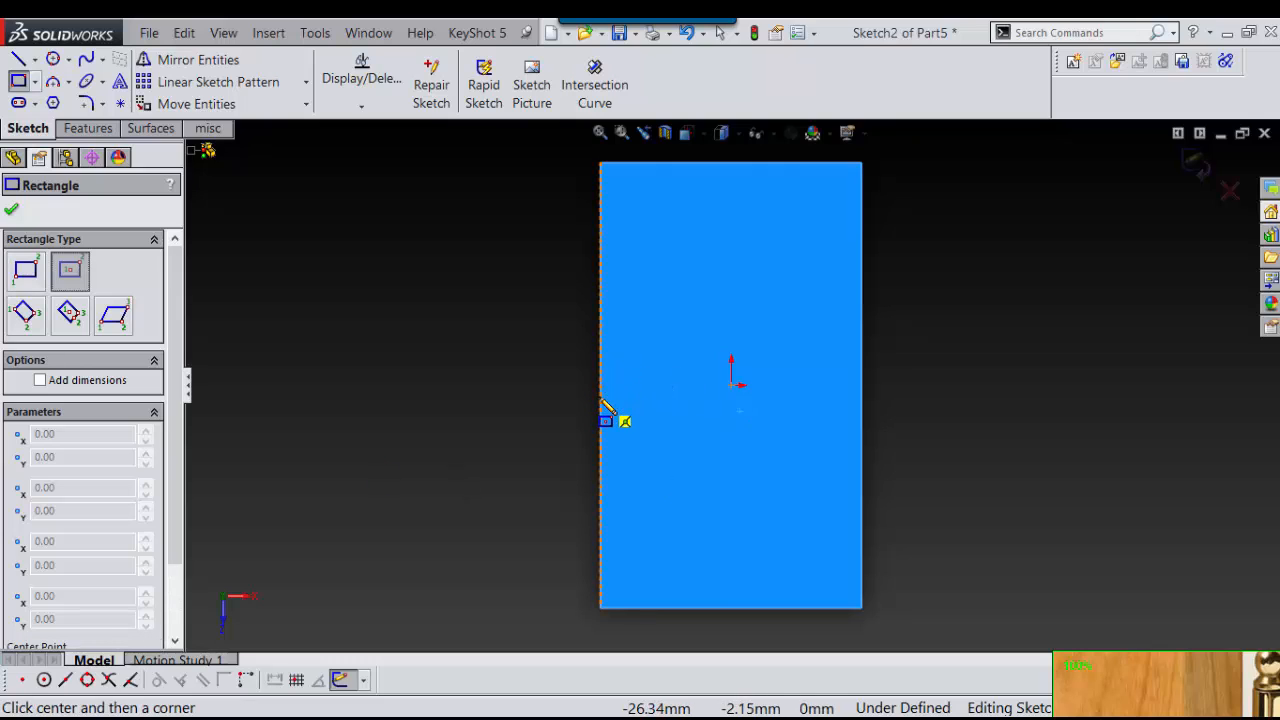
left_click(65, 680)
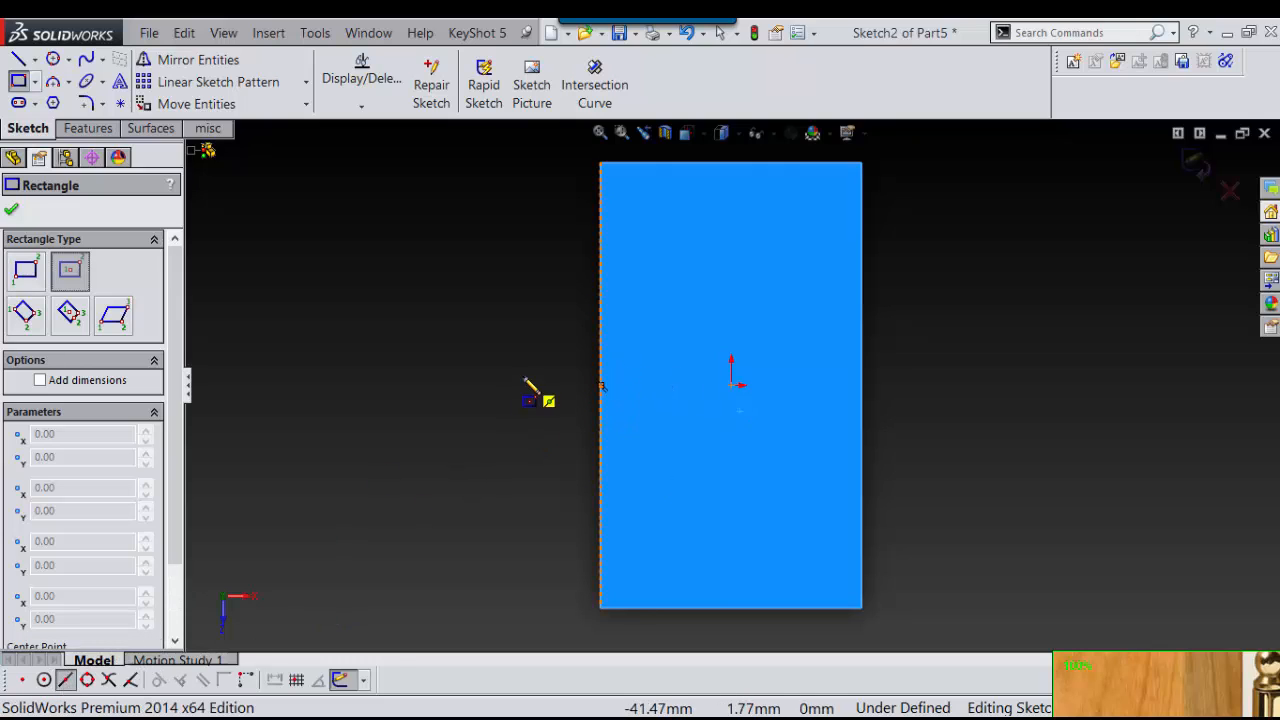
left_click(601, 385)
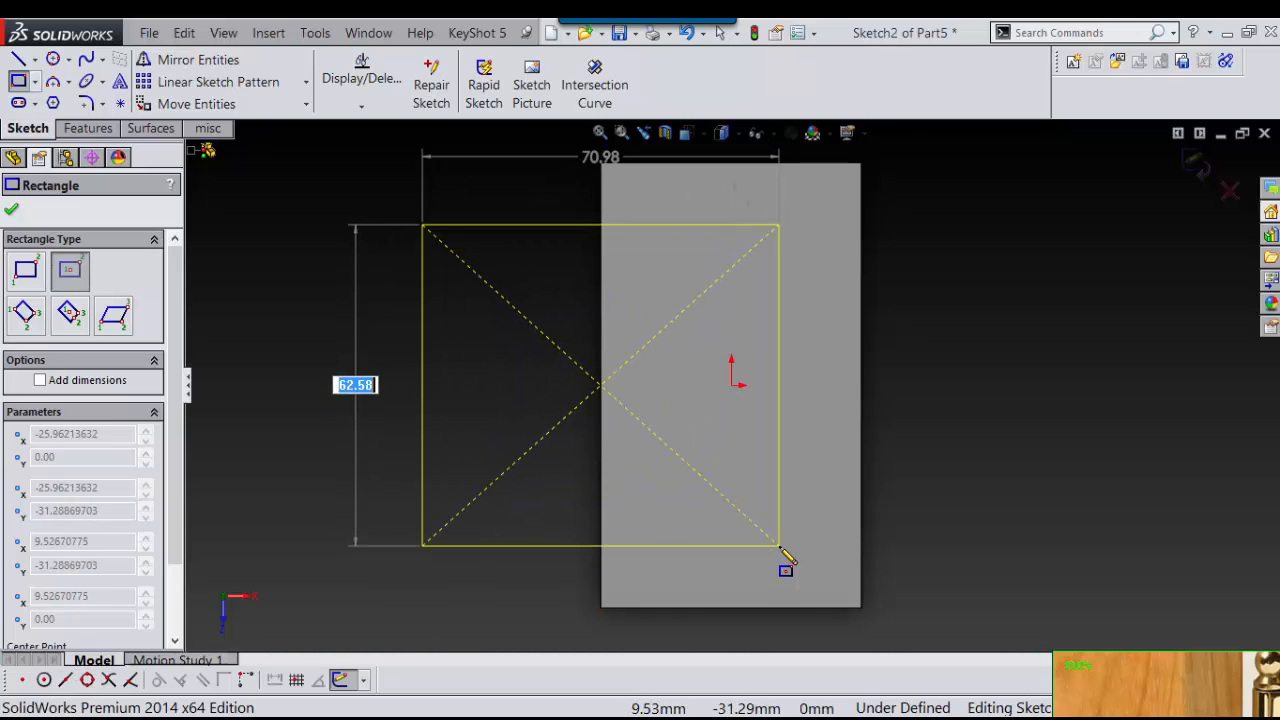
left_click(785, 555)
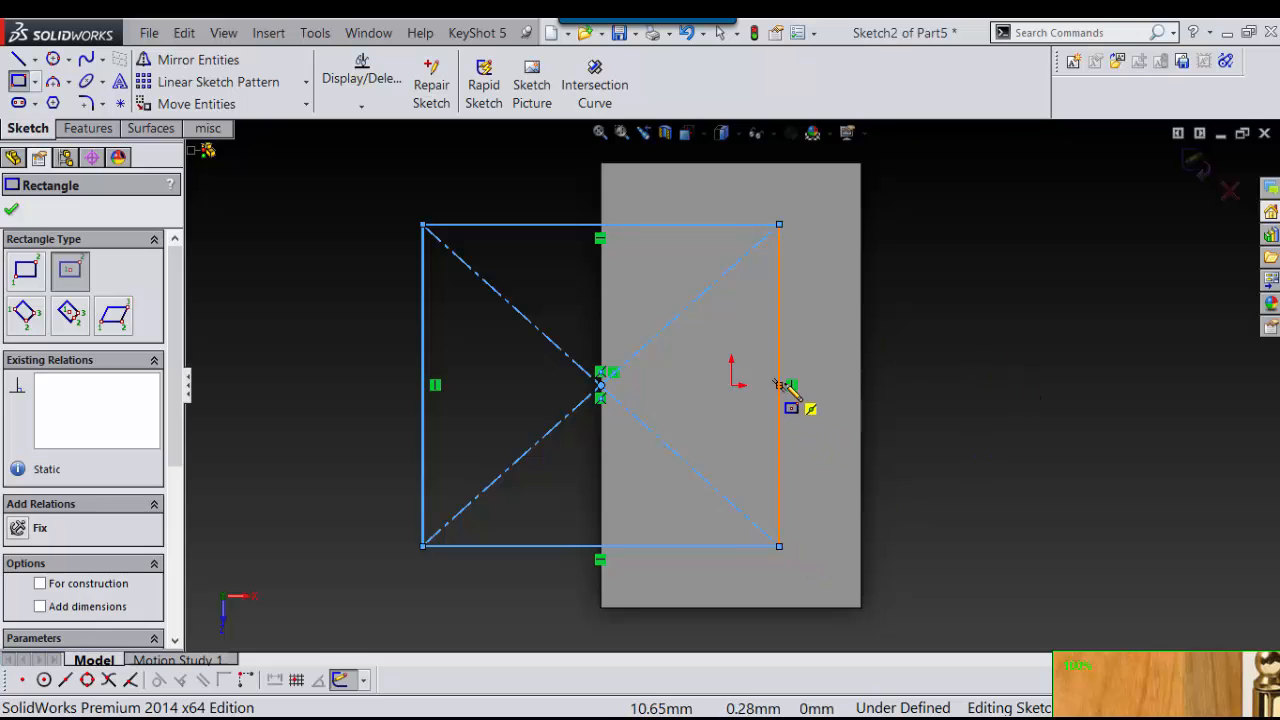
key("Escape")
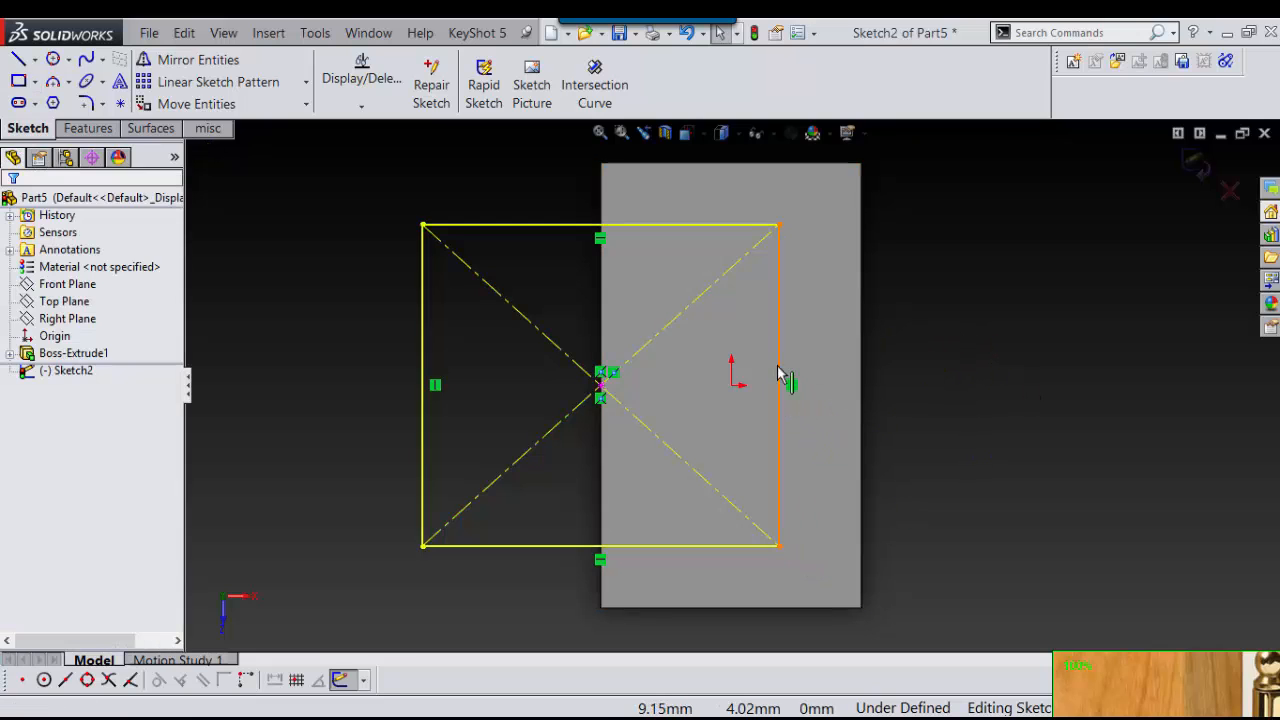
mouse_move(779, 368)
left_mouse_down()
mouse_move(812, 372)
mouse_move(800, 366)
left_mouse_up()
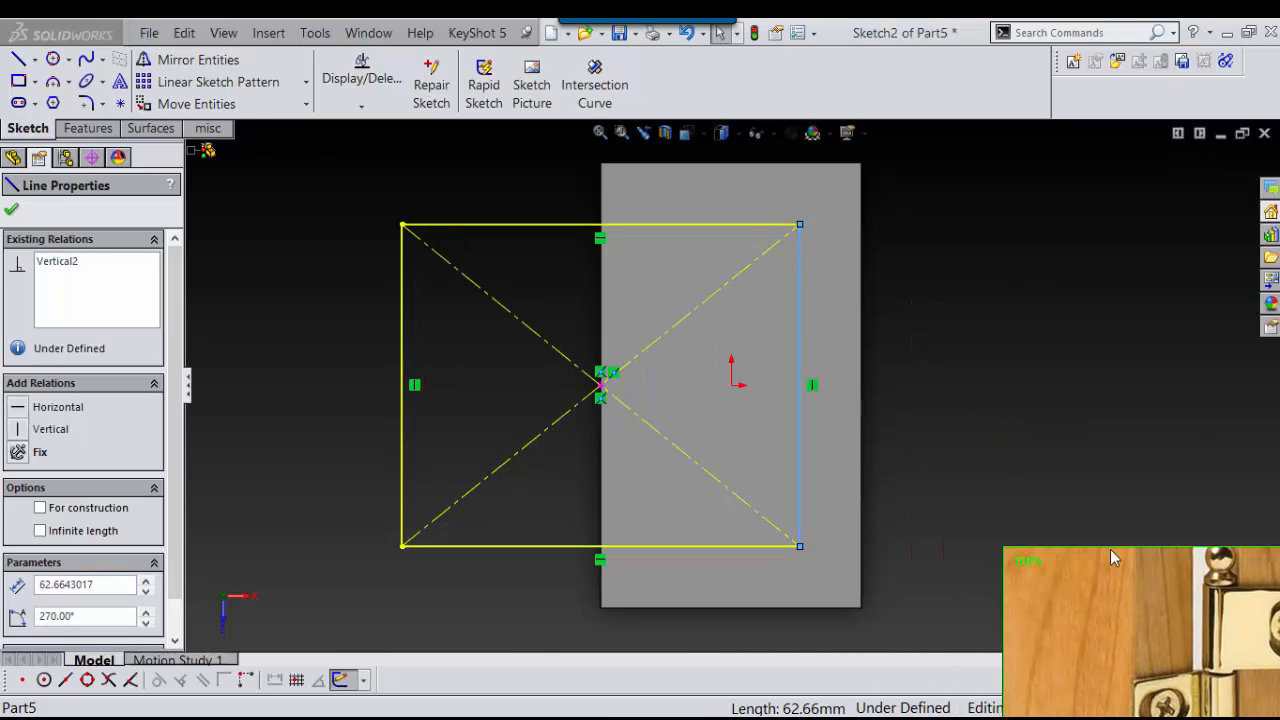
Sketch a smaller center rectangle about 20 mm high, centred on the midpoint of the large rectangle's right side
right_click_drag(1005, 314, 1012, 392)
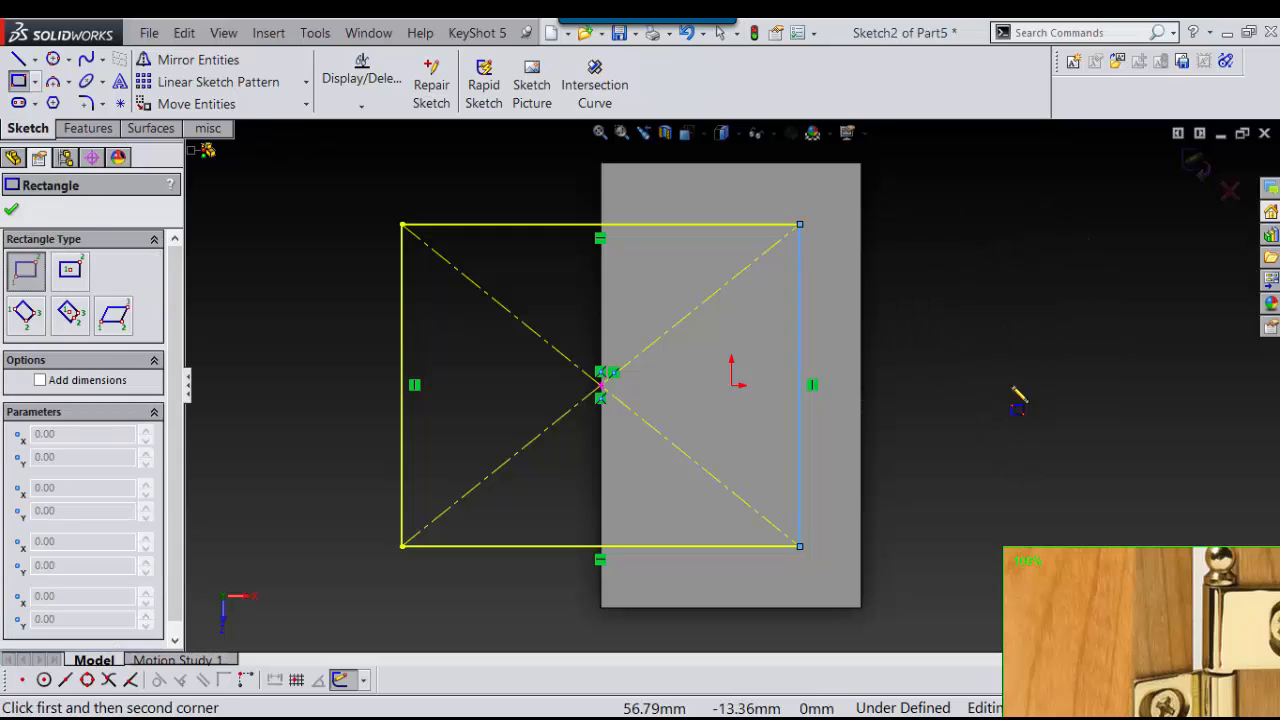
left_click(86, 271)
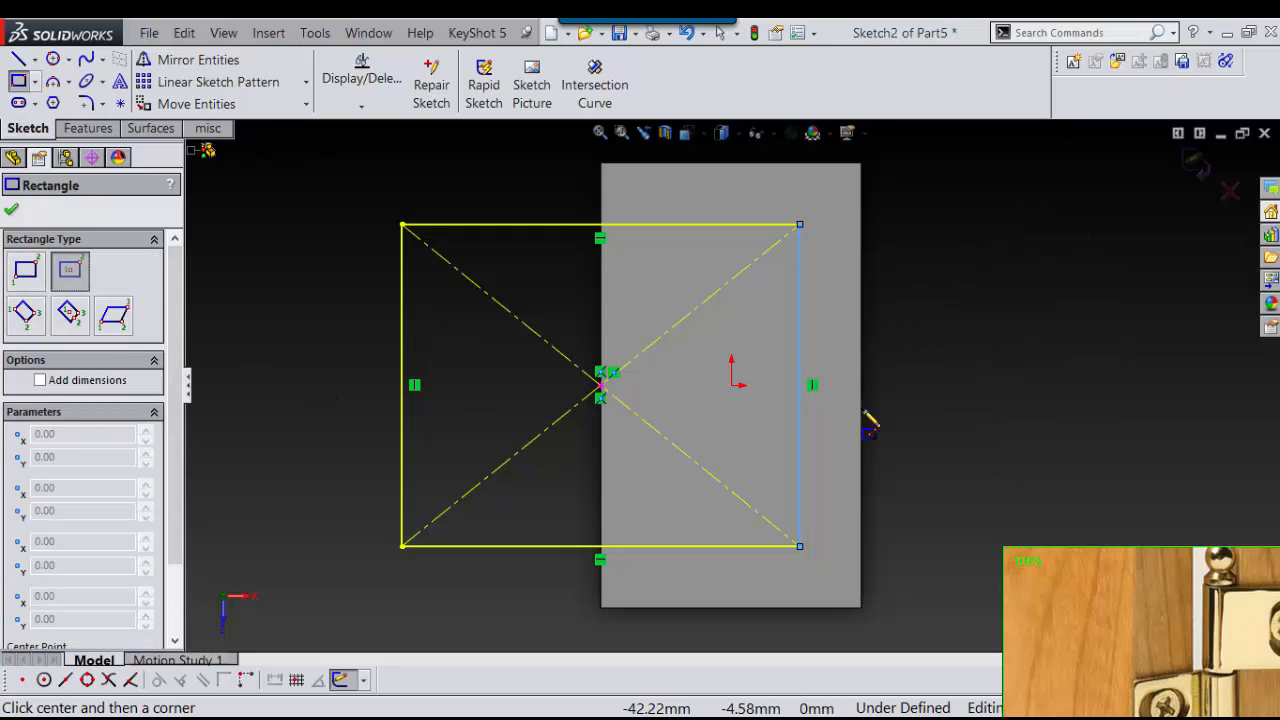
left_click(799, 385)
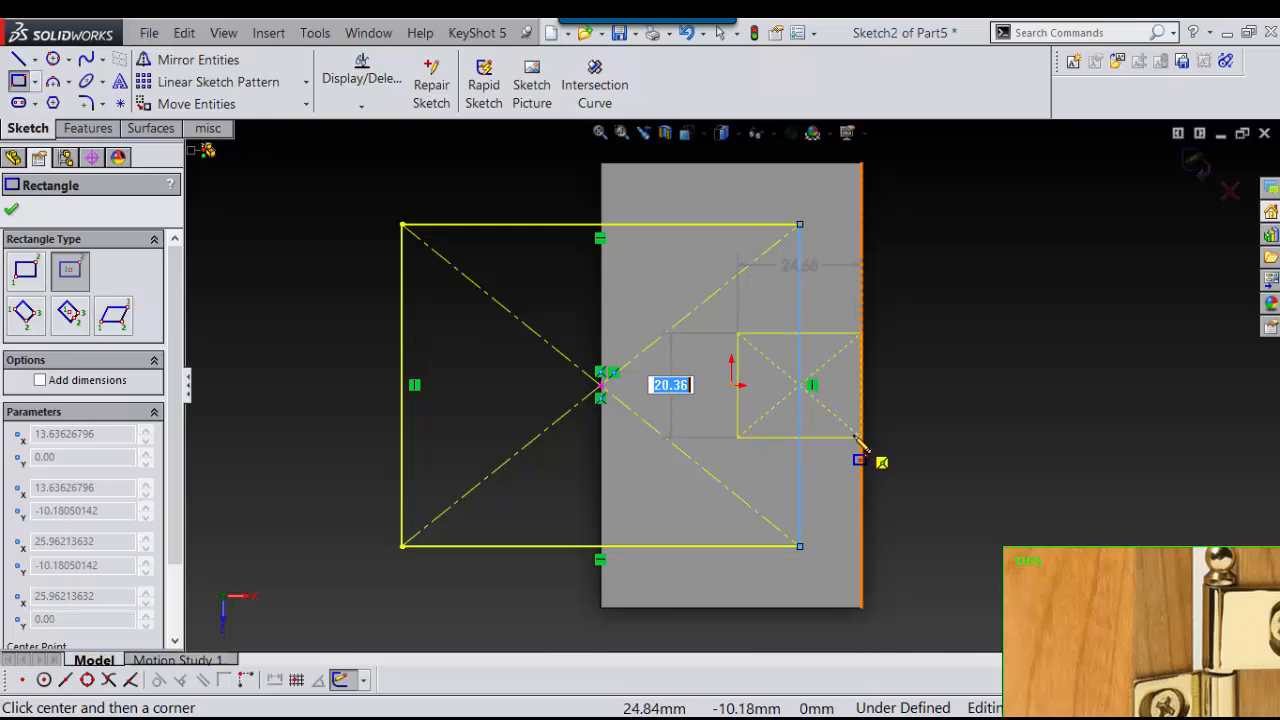
left_click(855, 437)
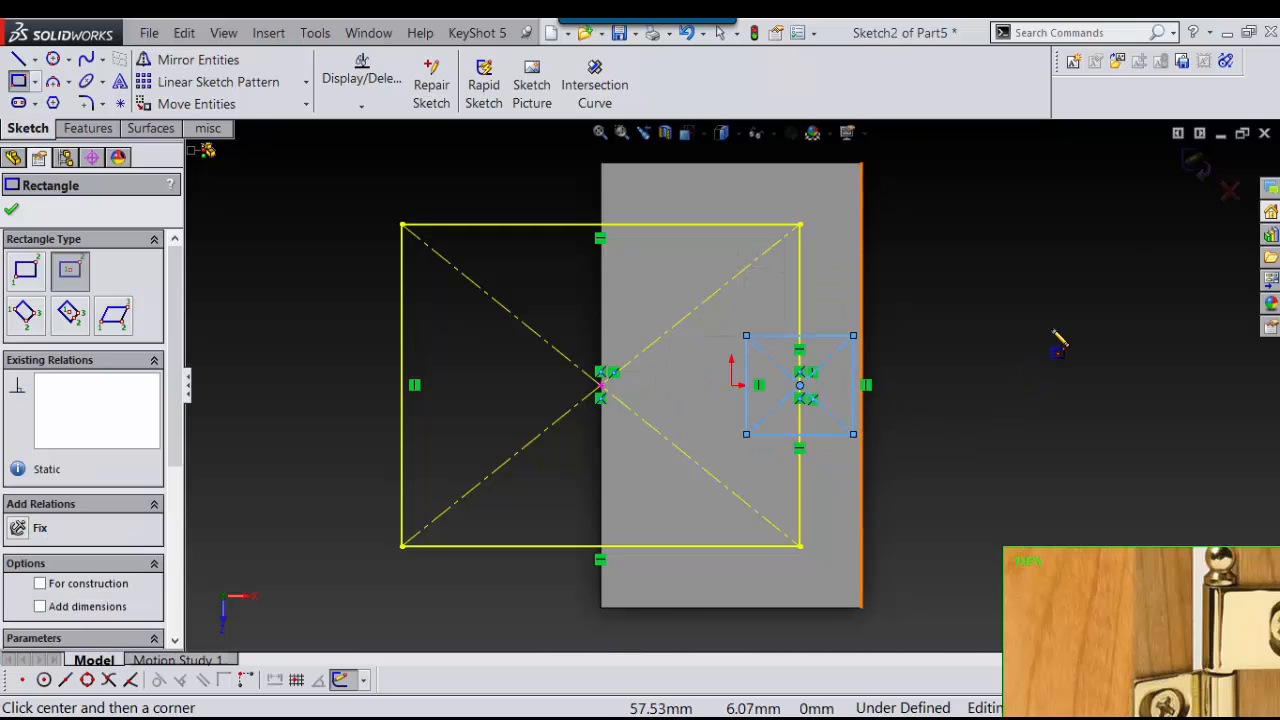
right_click_drag(1053, 323, 963, 321)
right_click_drag(1015, 369, 970, 408)
right_click_drag(1092, 326, 953, 347)
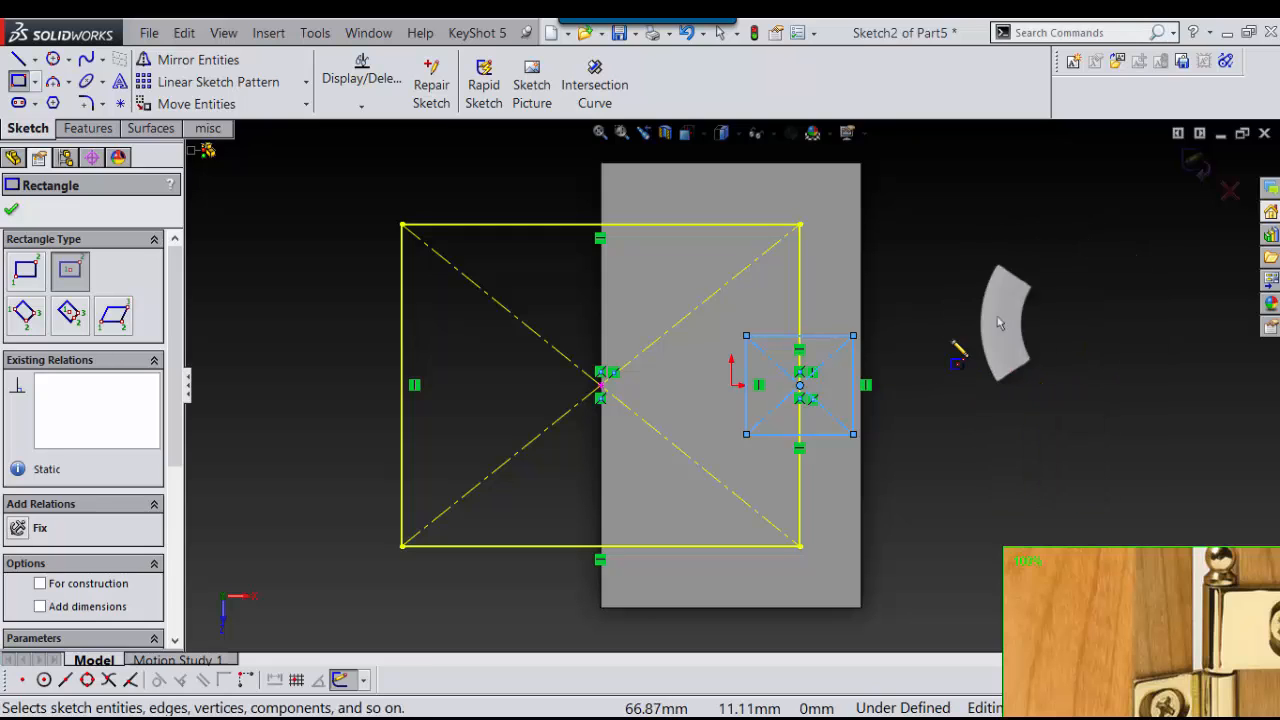
right_click_drag(1089, 347, 985, 385)
Convert the plate's left long edge into a line of the current sketch
key("s")
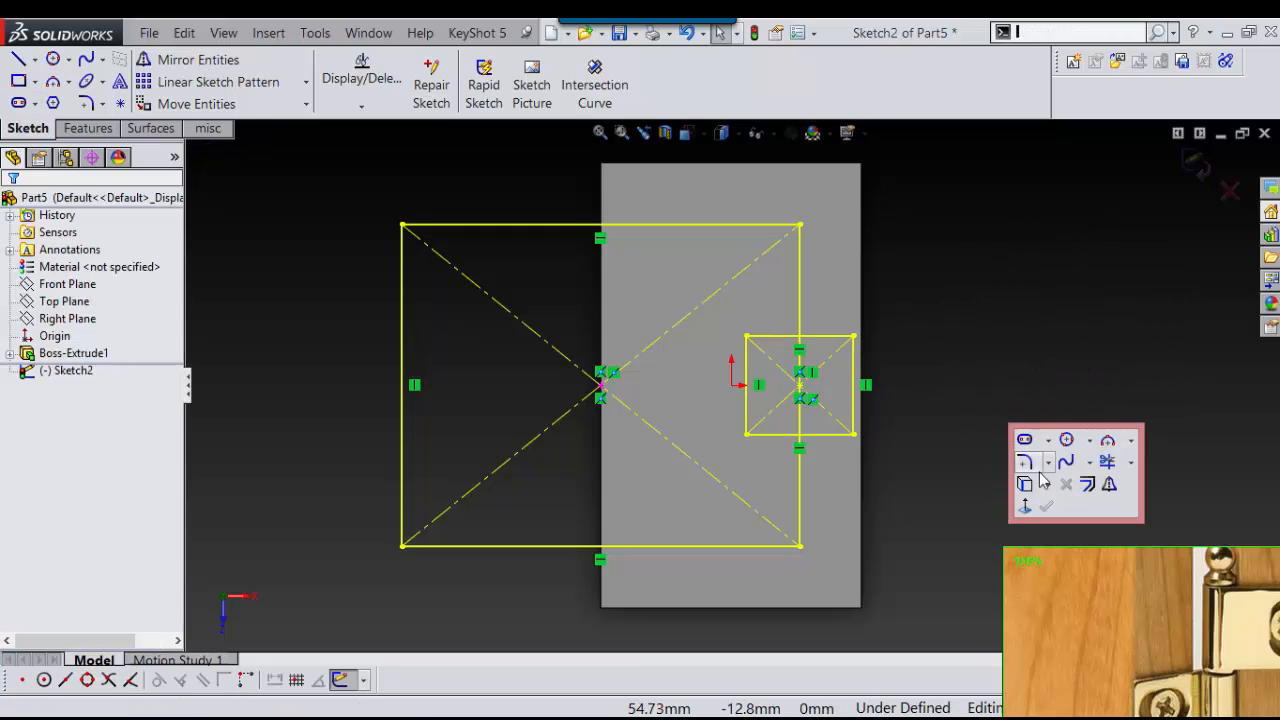
left_click(1024, 485)
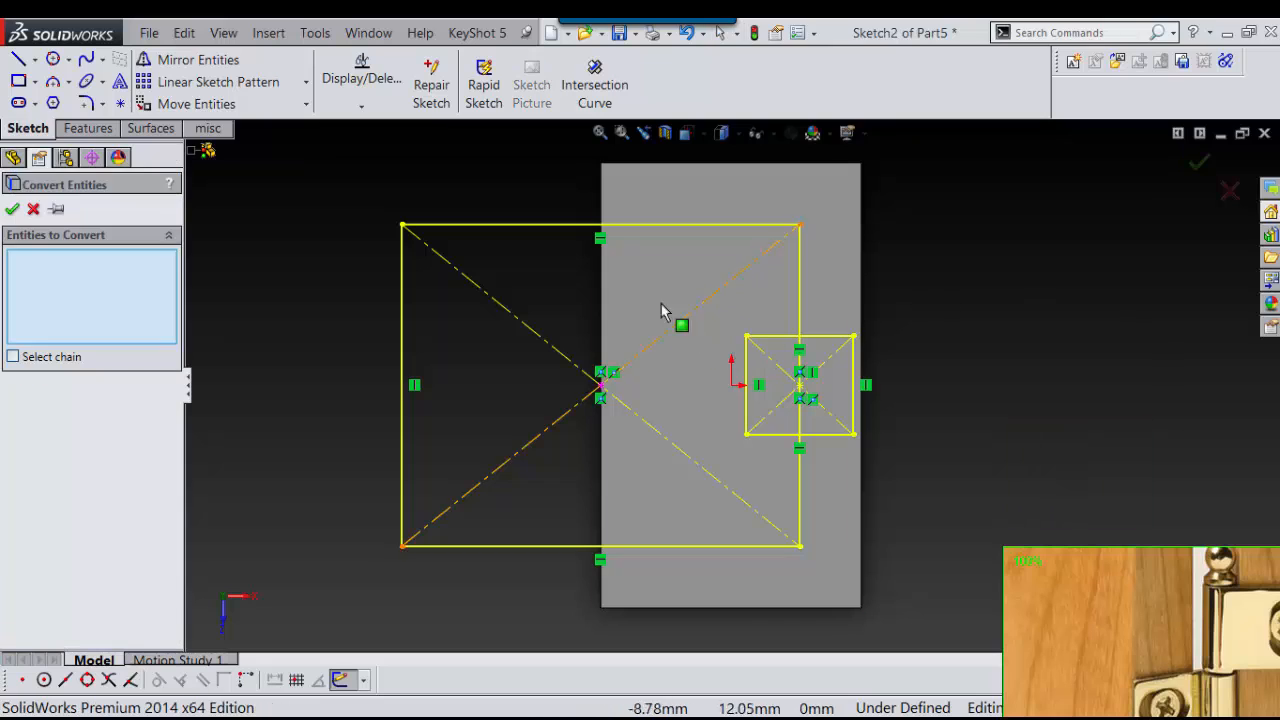
left_click(601, 268)
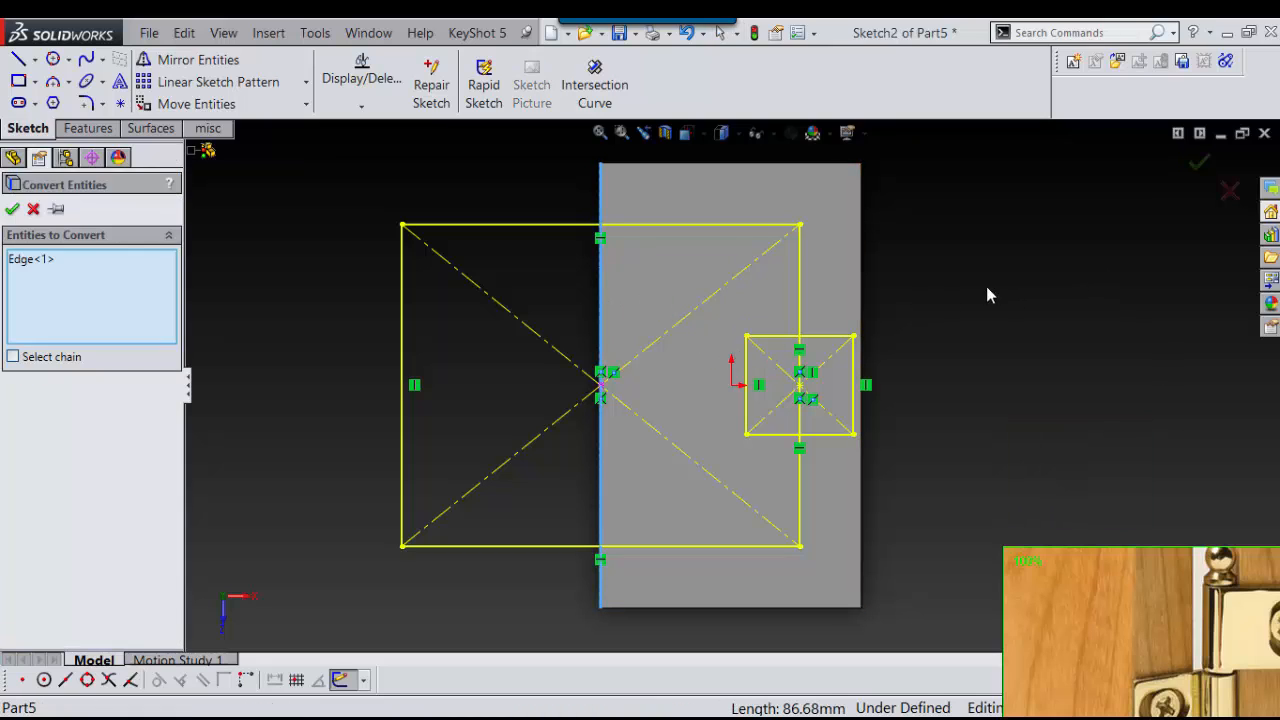
key("Return")
Power trim the lines outside the plate, the excess edge line and the small rectangle's outer part, leaving one closed, notched profile
right_click_drag(1107, 262, 996, 348)
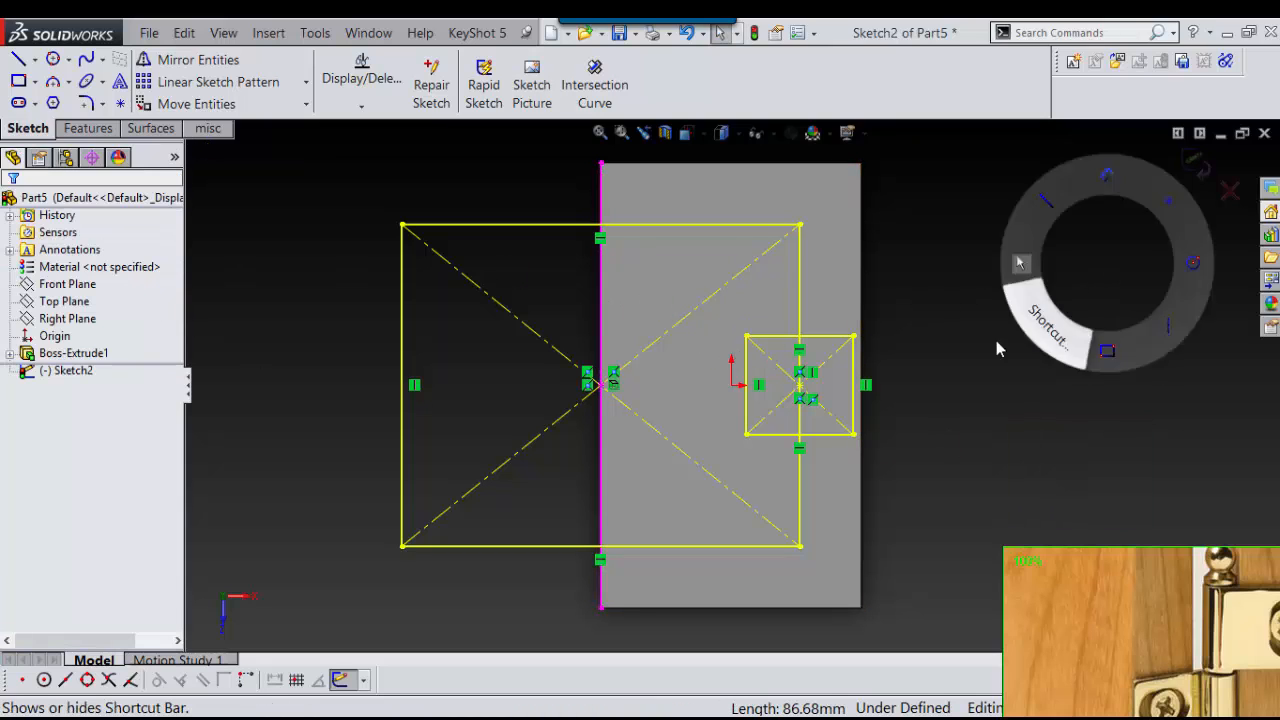
left_click(1105, 373)
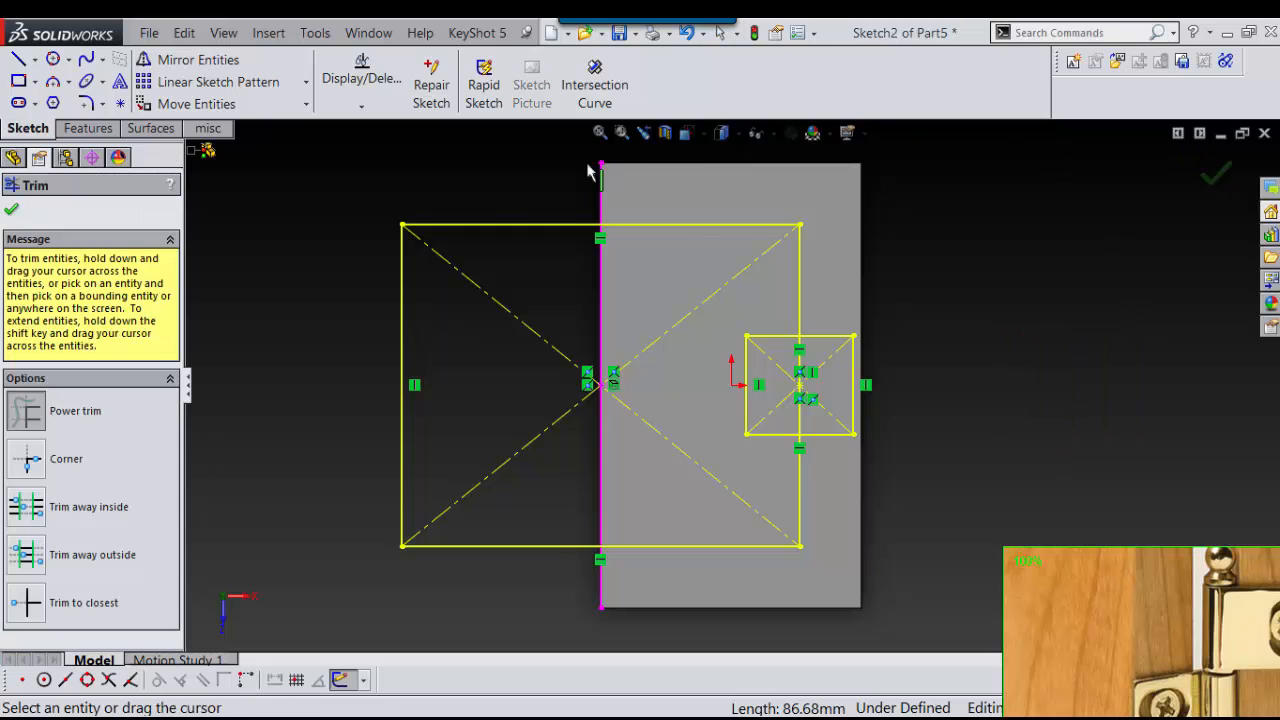
left_click_drag(486, 210, 488, 608)
mouse_move(606, 585)
left_mouse_down()
mouse_move(335, 345)
mouse_move(543, 215)
left_mouse_up()
mouse_move(838, 375)
left_mouse_down()
mouse_move(847, 483)
mouse_move(879, 373)
mouse_move(790, 398)
left_mouse_up()
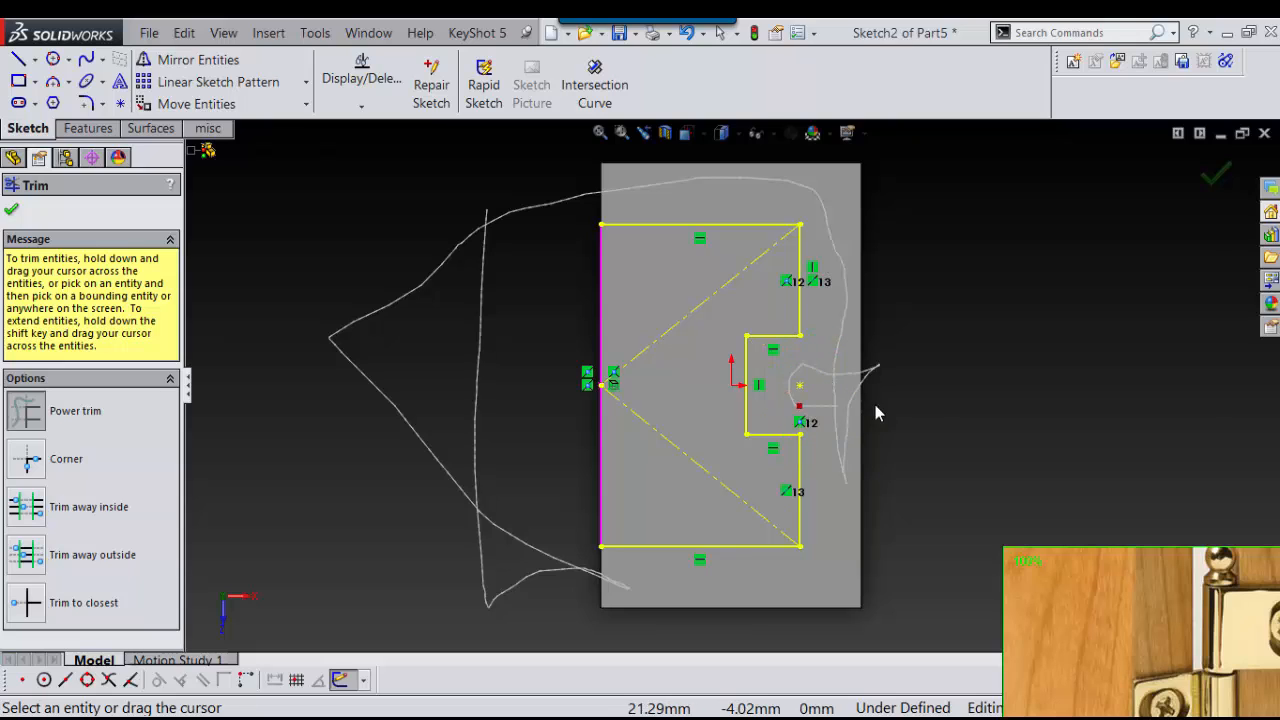
left_click_drag(875, 413, 1054, 352)
right_click_drag(1160, 263, 1150, 266)
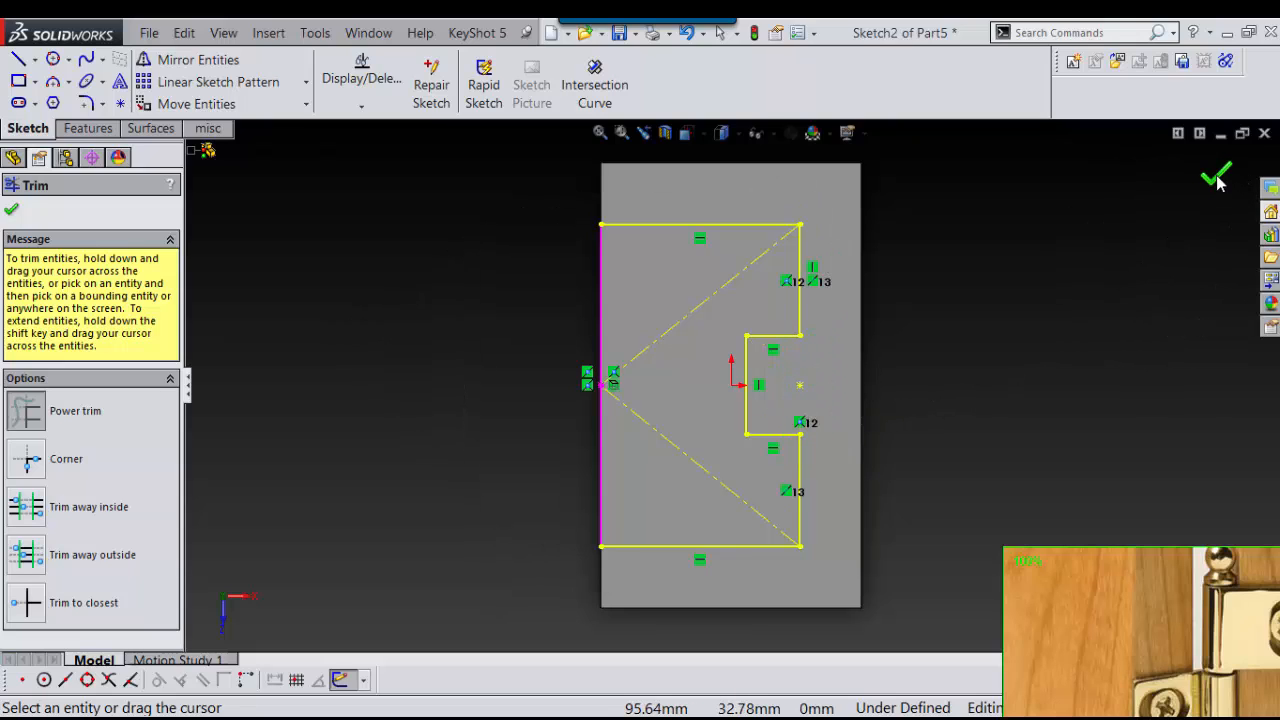
left_click(1213, 176)
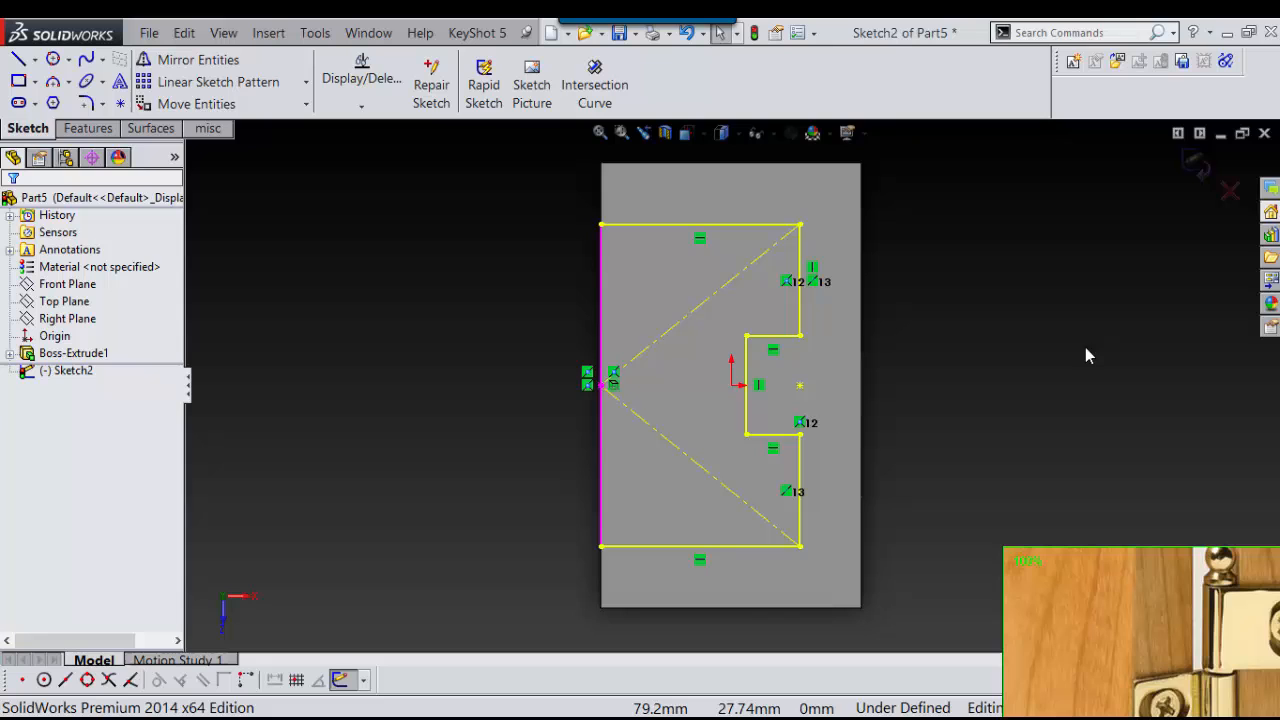
Close the sketch and extrude the notched profile as a surface about 82 mm deep with the Mid Plane end condition
left_click(1197, 166)
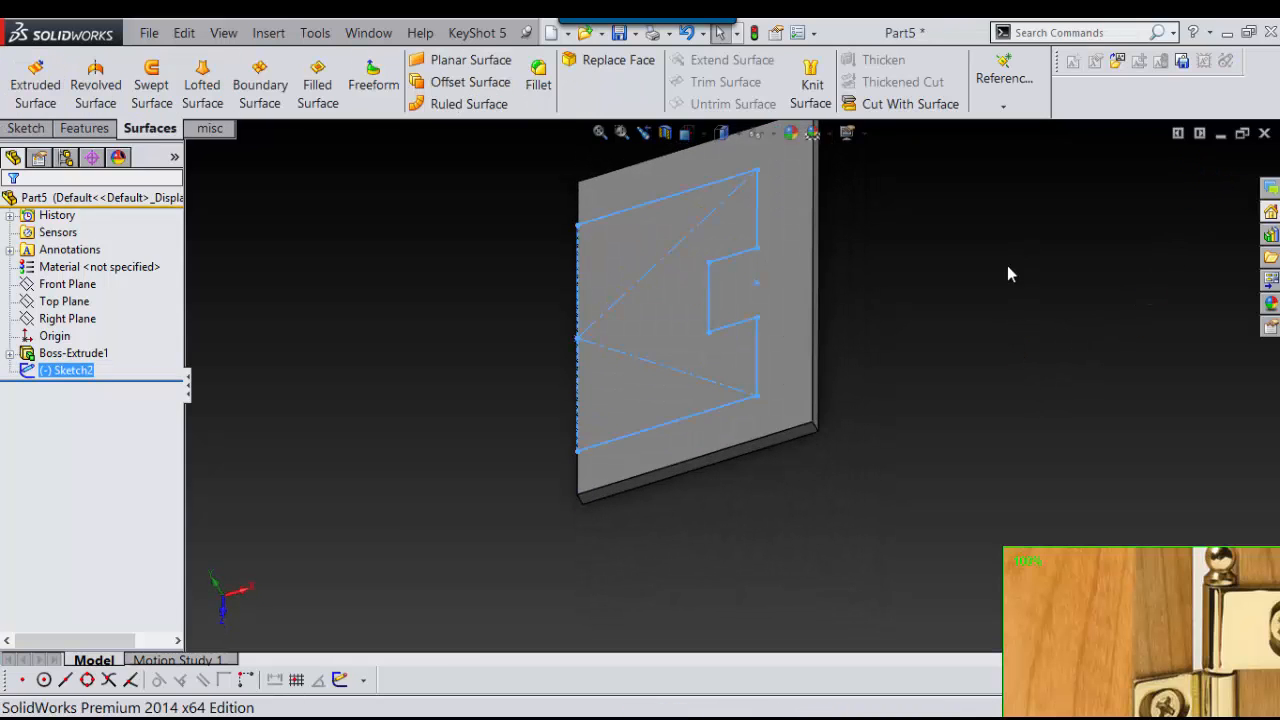
key("s")
left_click(981, 375)
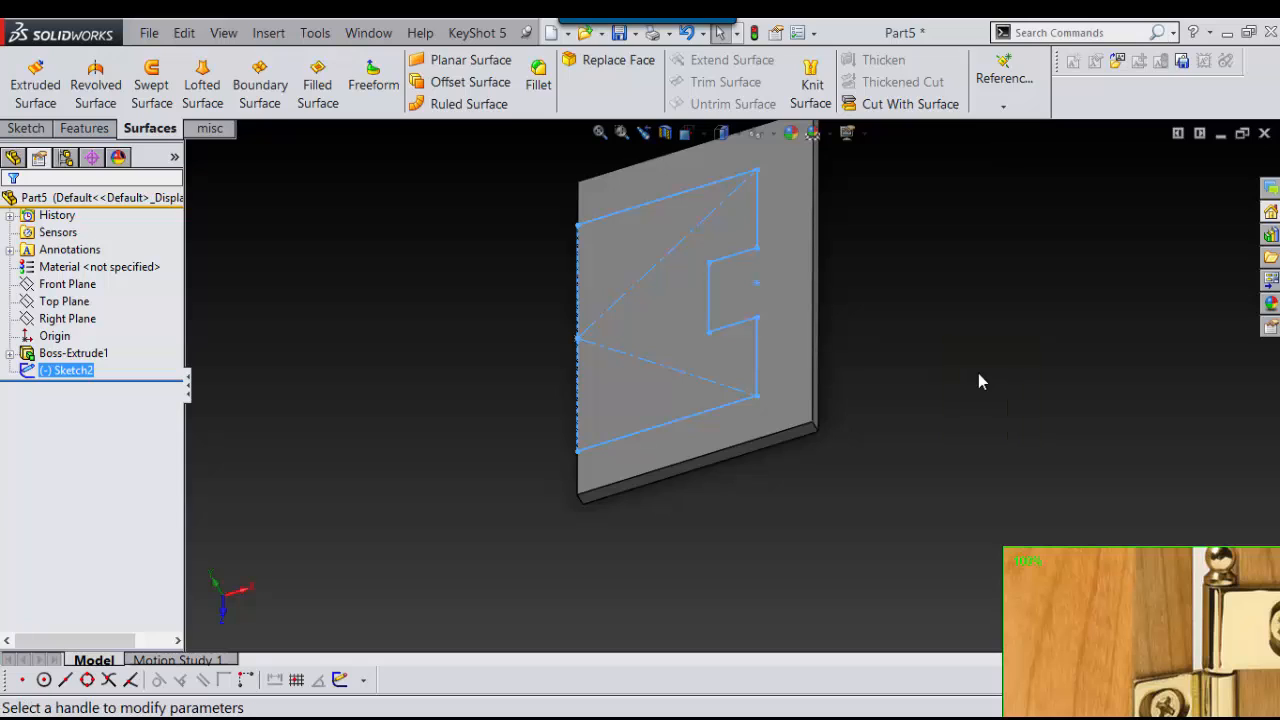
left_click(164, 262)
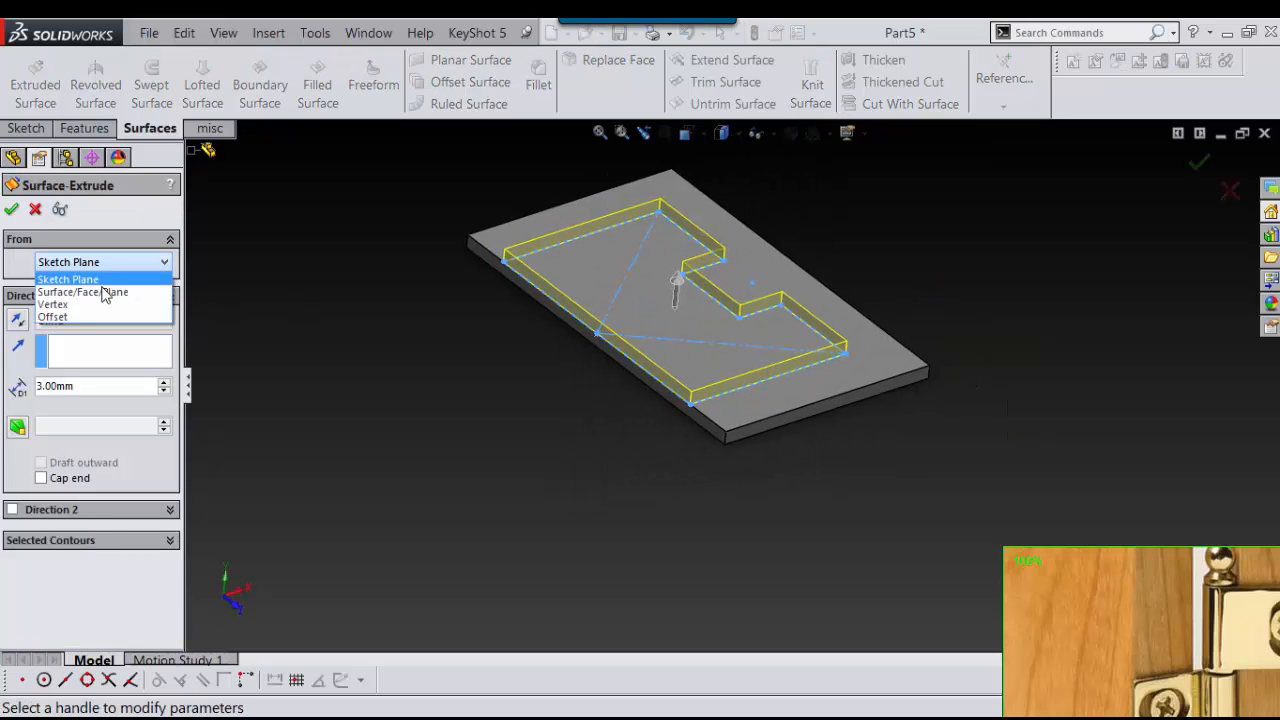
left_click(173, 322)
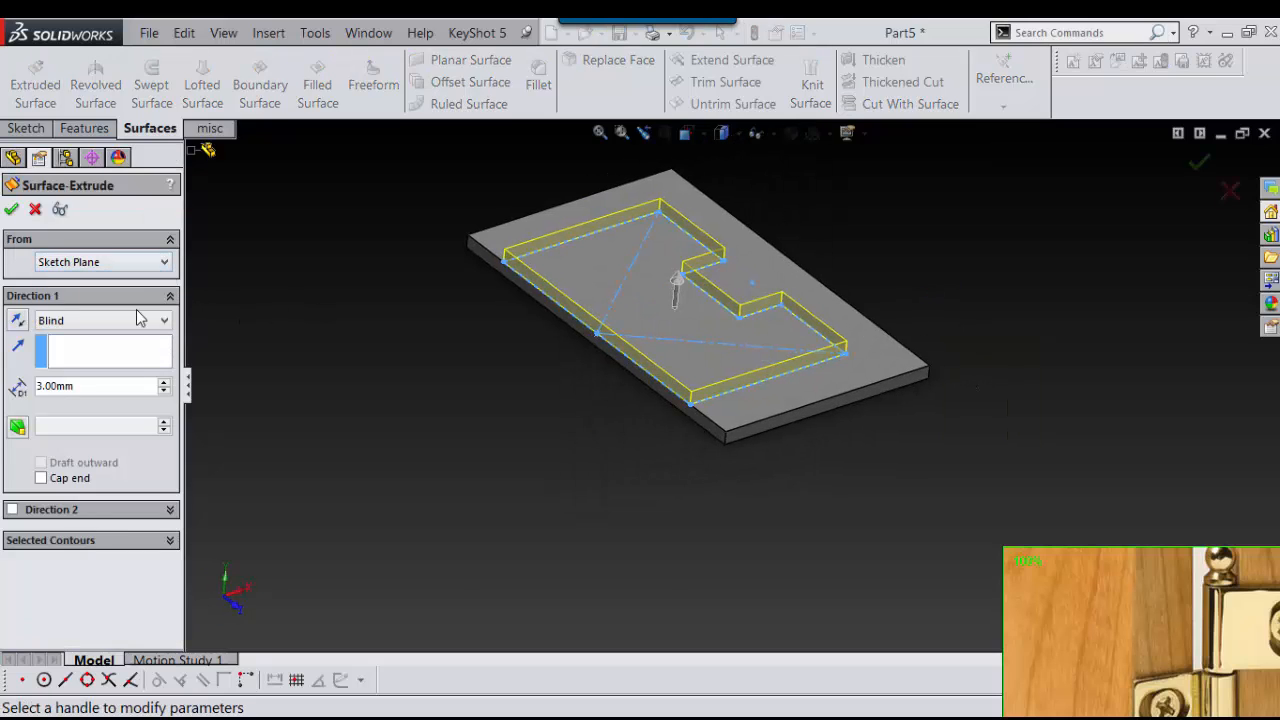
left_click(143, 320)
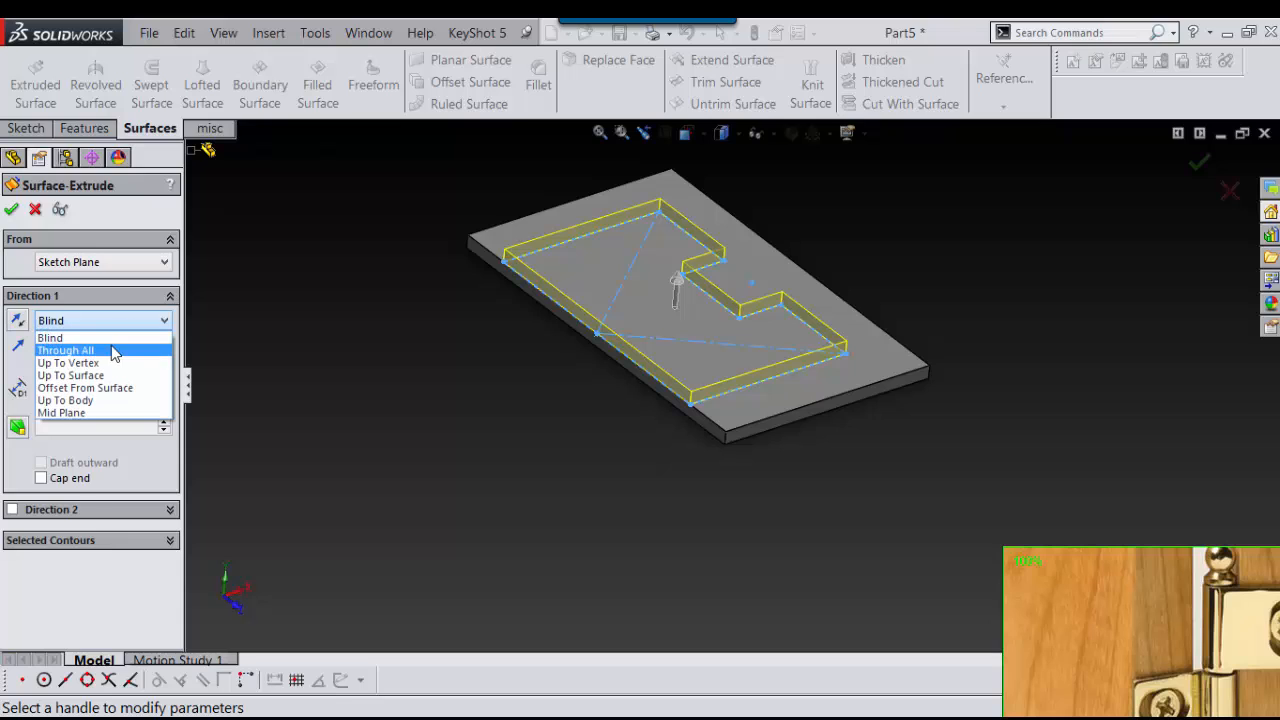
left_click(116, 413)
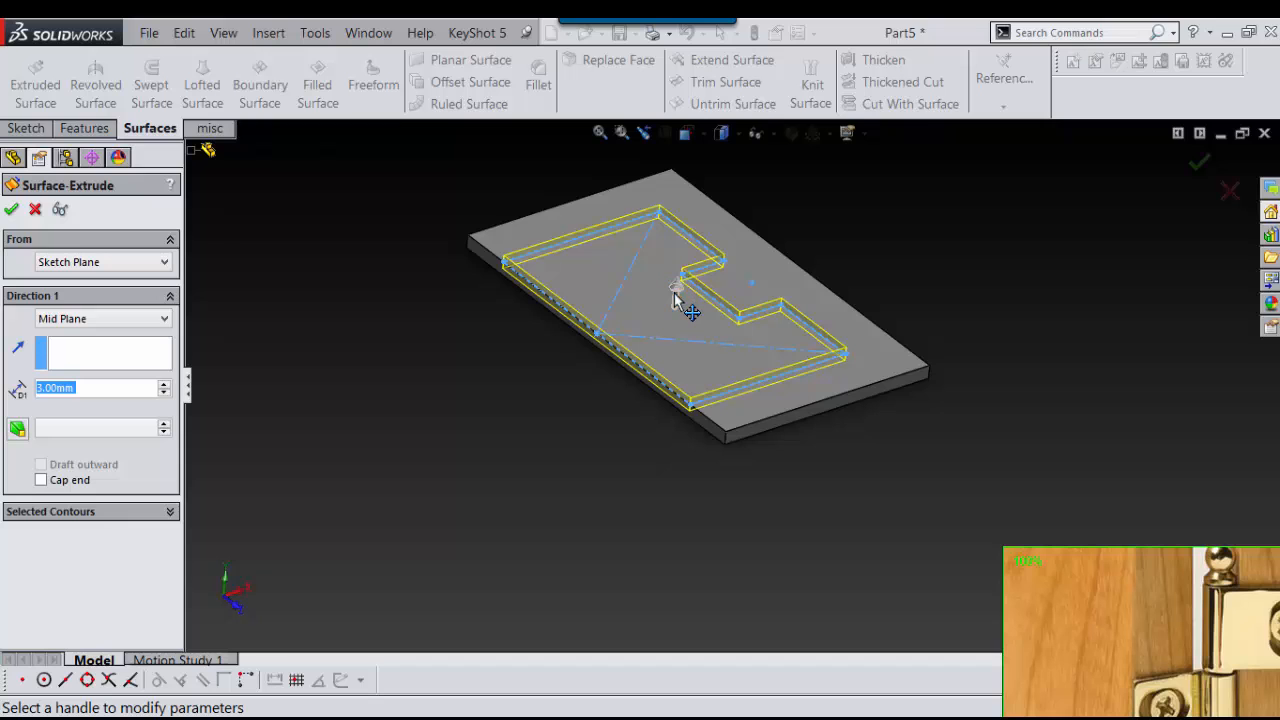
left_click_drag(676, 287, 680, 134)
right_click(671, 134)
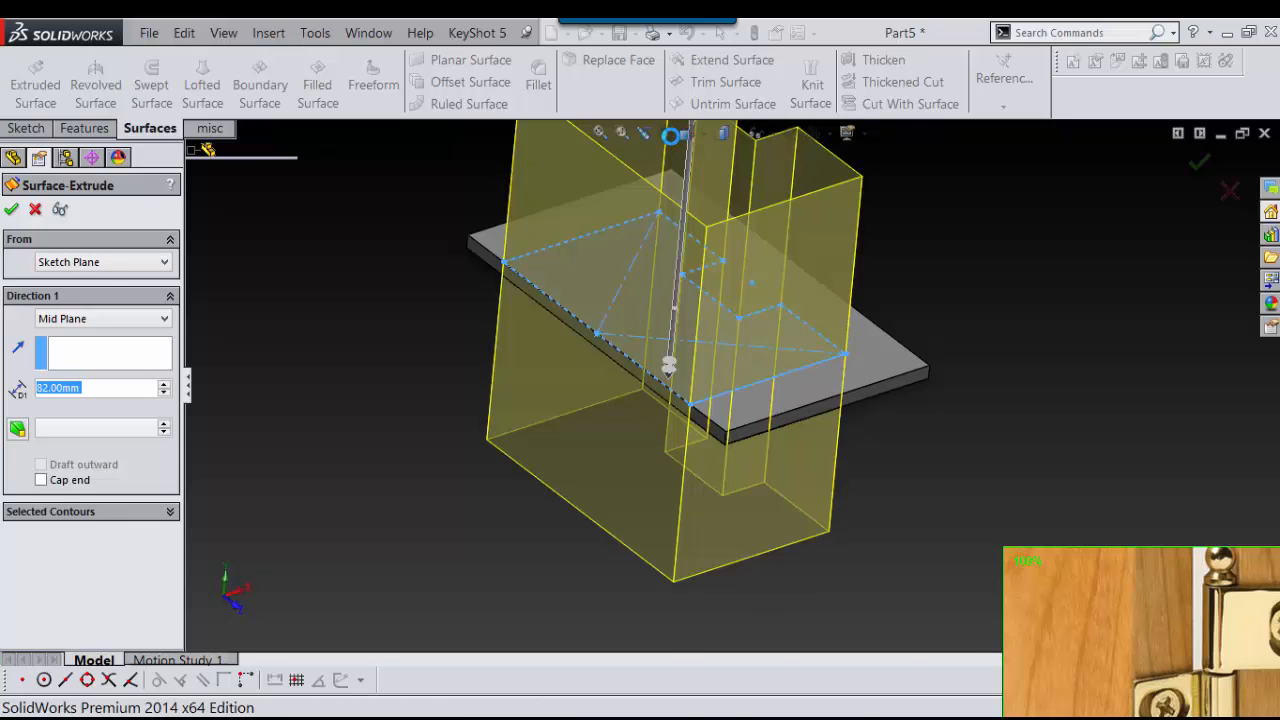
left_click(1099, 266)
scroll(991, 340, "up", 2)
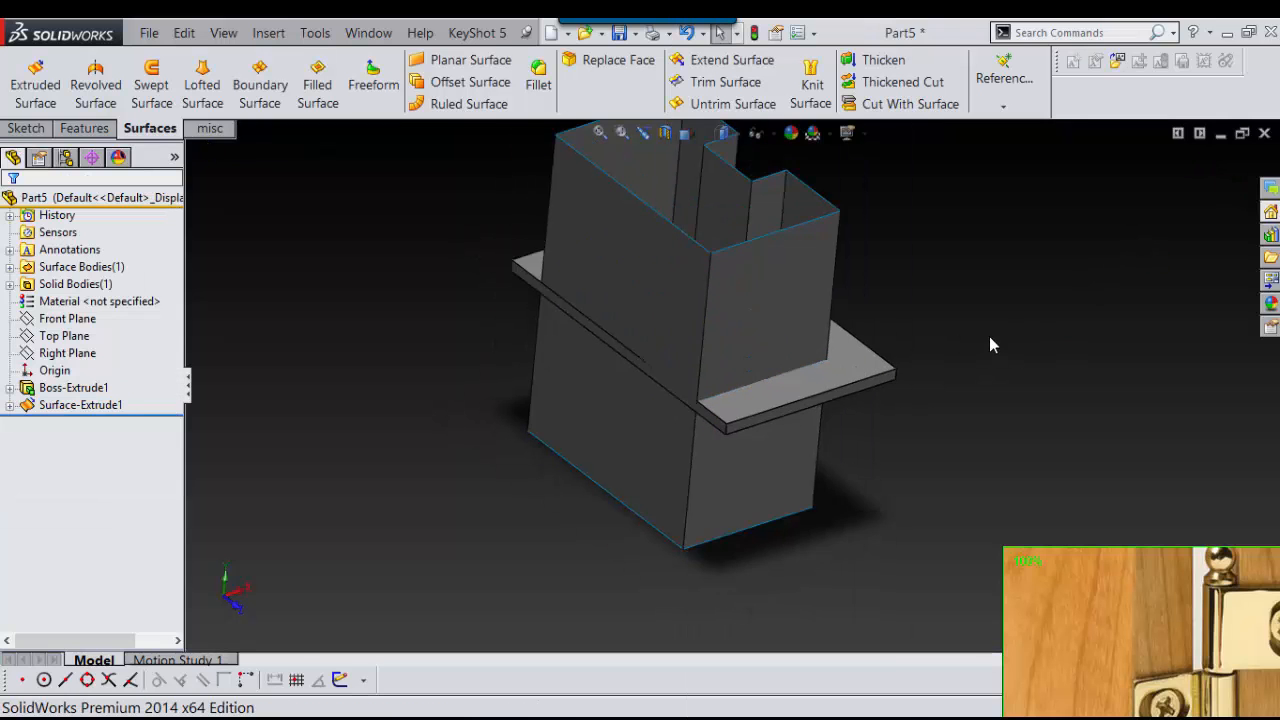
middle_click_drag(989, 336, 894, 360)
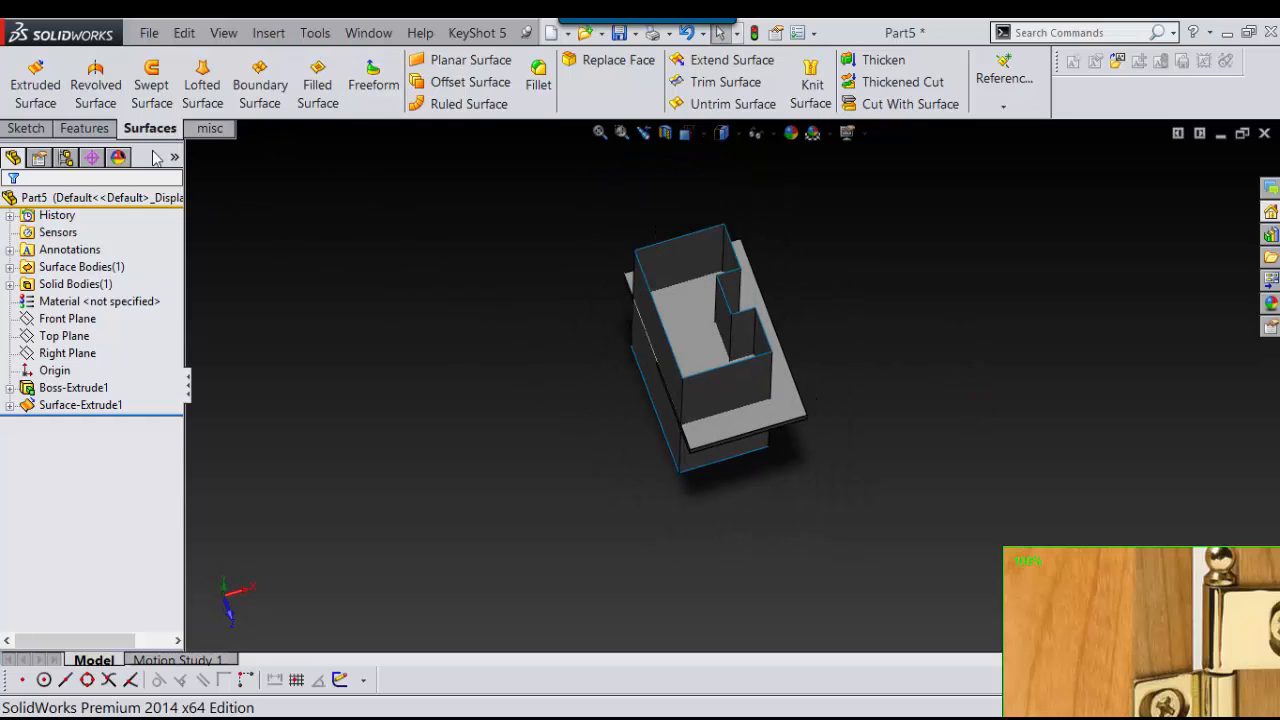
left_click(209, 129)
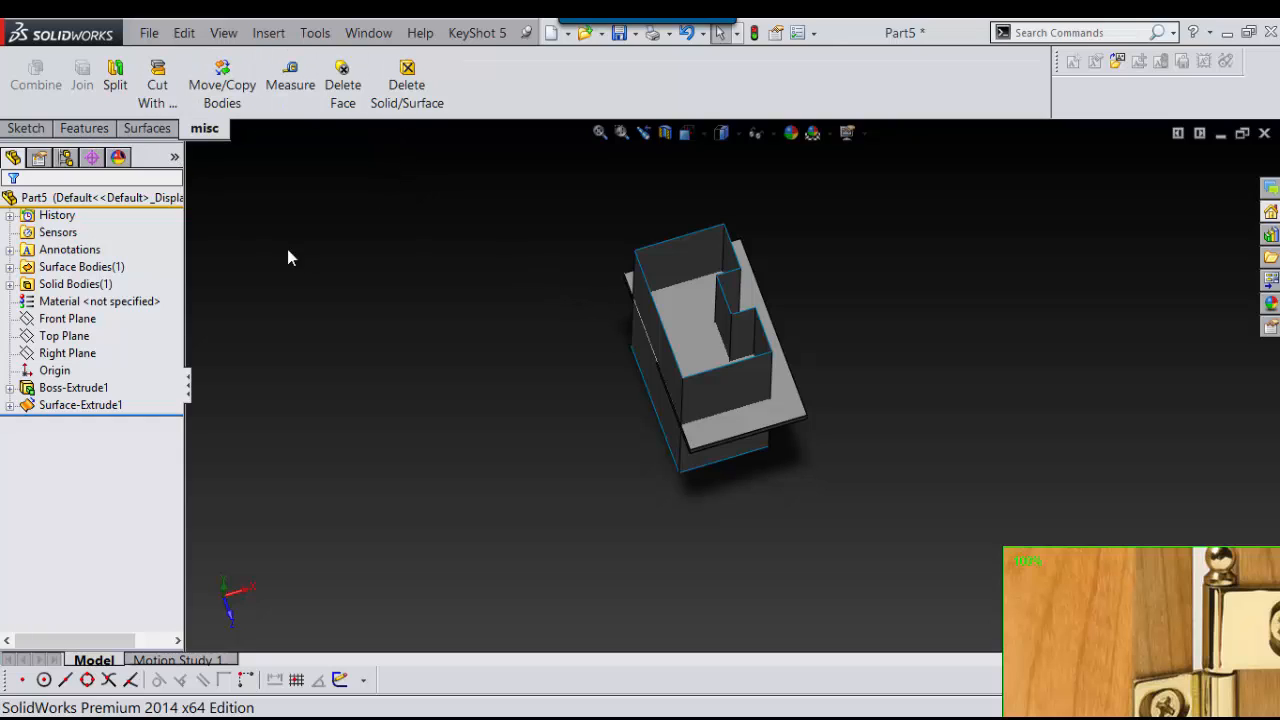
left_click(84, 129)
left_click(511, 104)
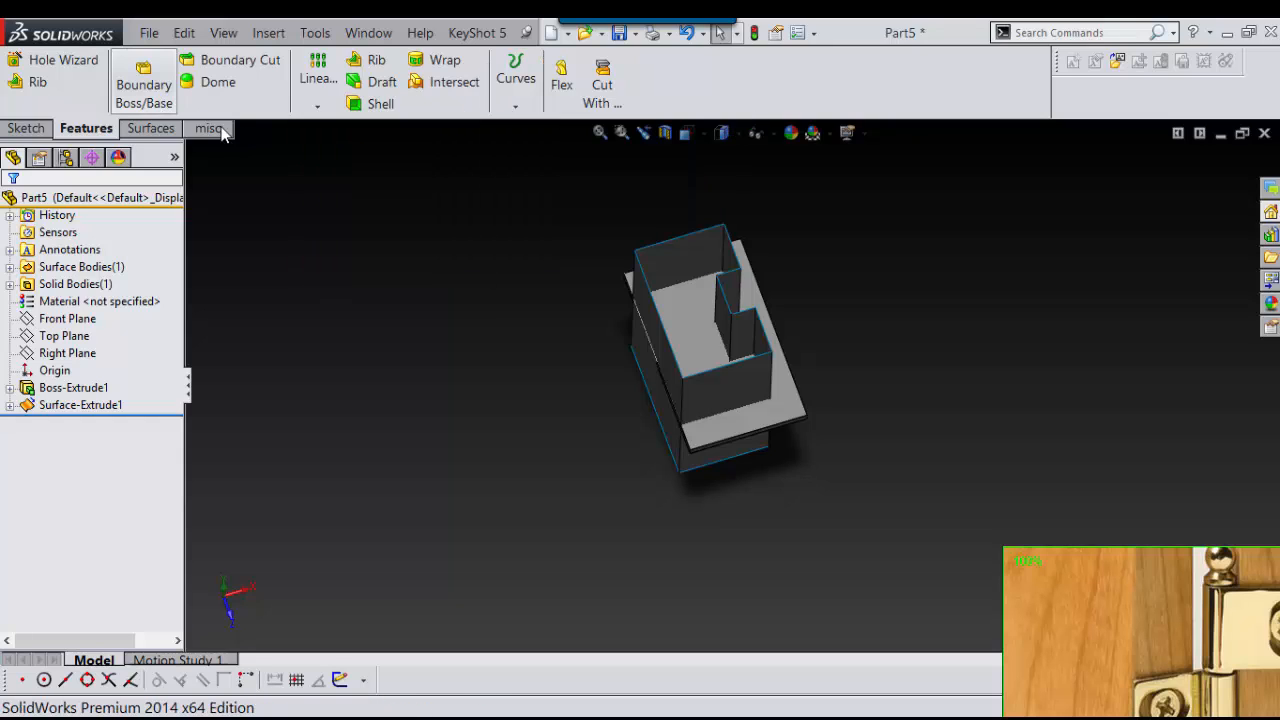
left_click(163, 131)
Start a Split with the extruded surface and the plate's upper face as trim tools, and cut the part
left_click(196, 130)
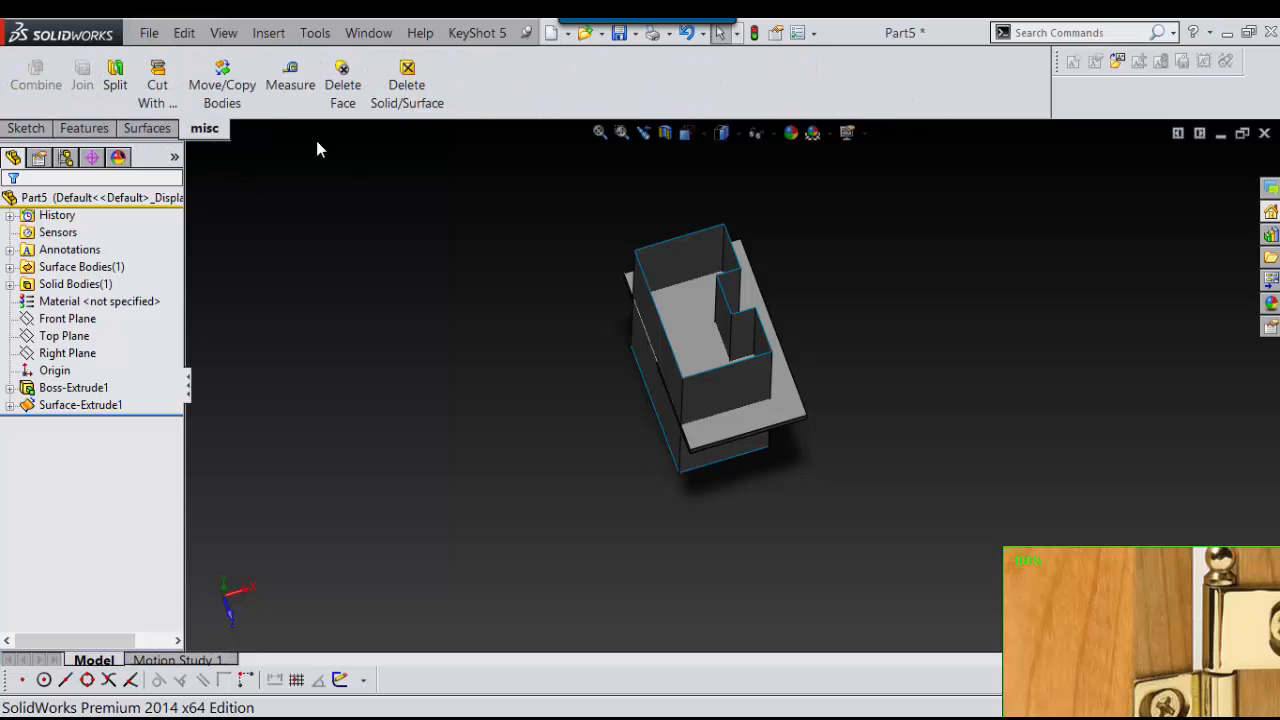
left_click(113, 82)
scroll(604, 385, "down", 2)
middle_click_drag(605, 390, 620, 337)
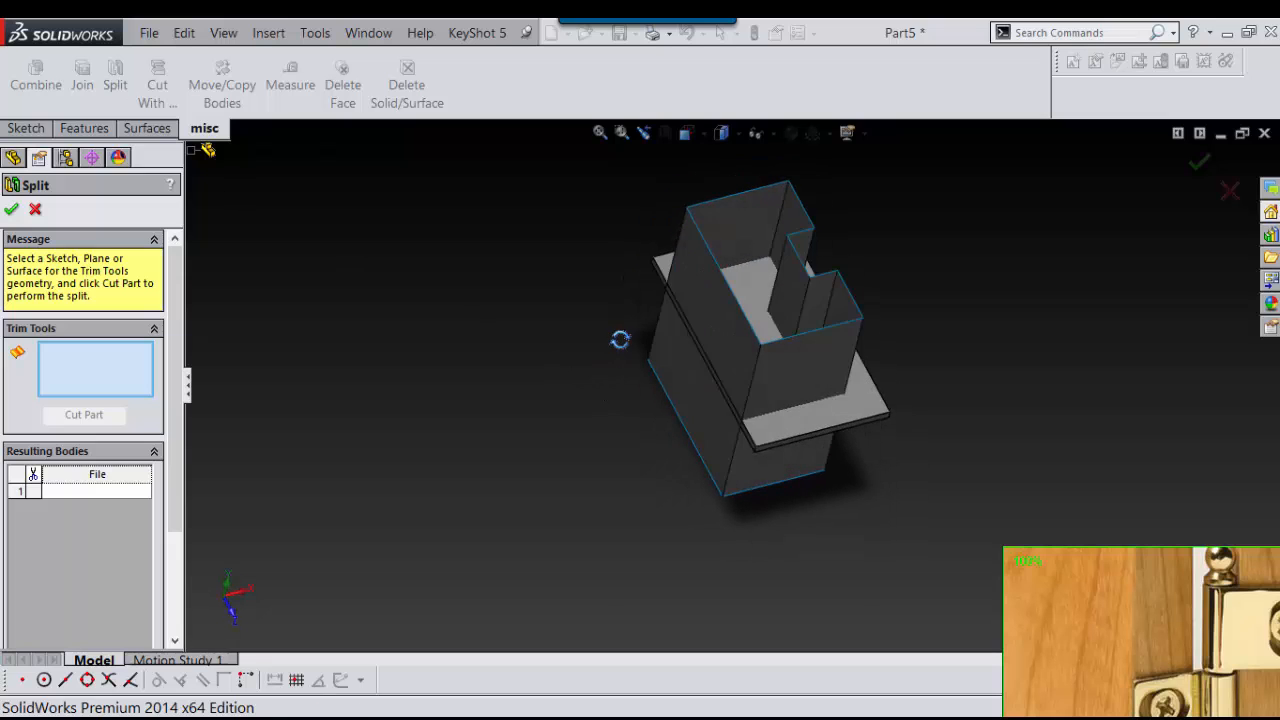
scroll(780, 366, "down", 2)
left_click(772, 357)
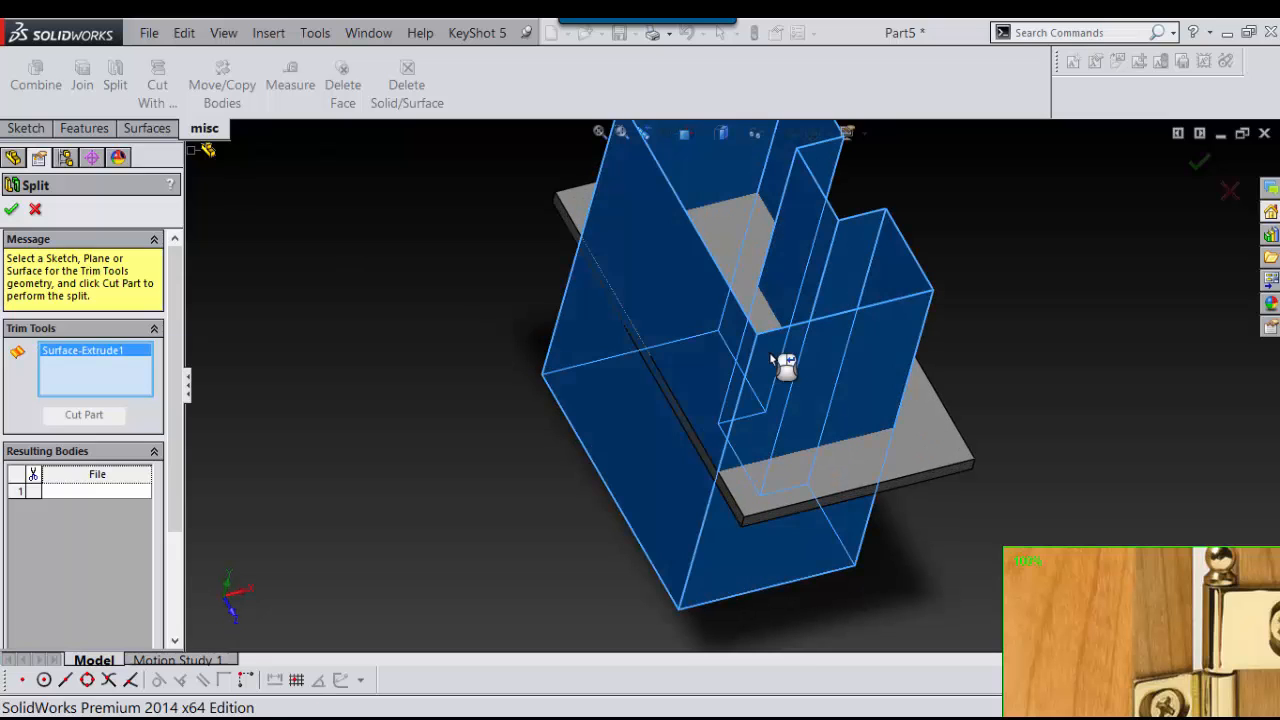
left_click(904, 427)
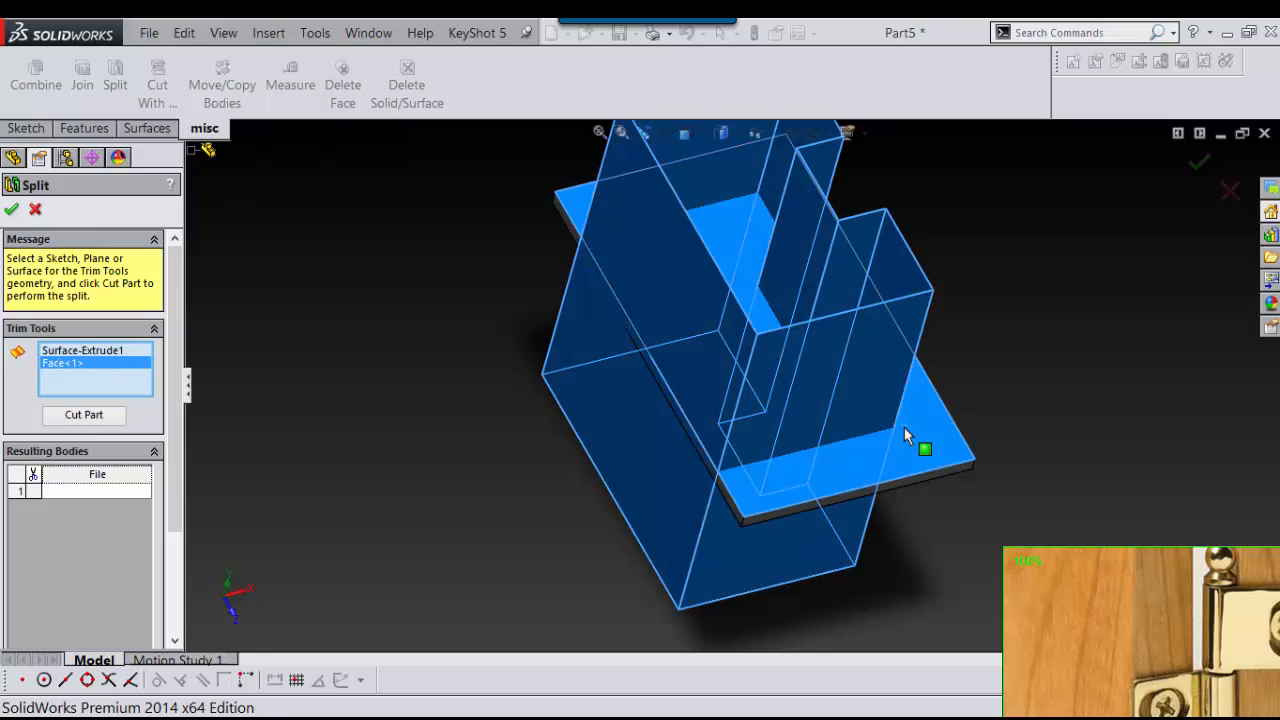
left_click(66, 418)
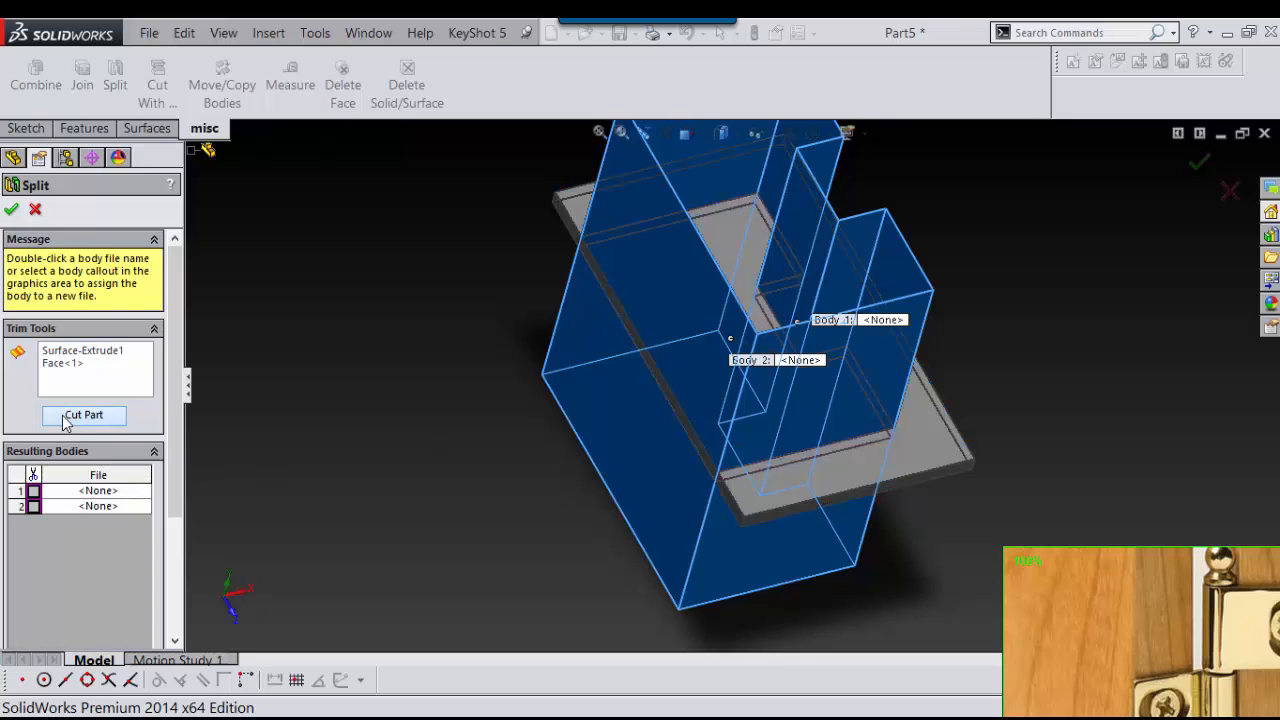
Mark both resulting bodies and complete the split
left_click(33, 491)
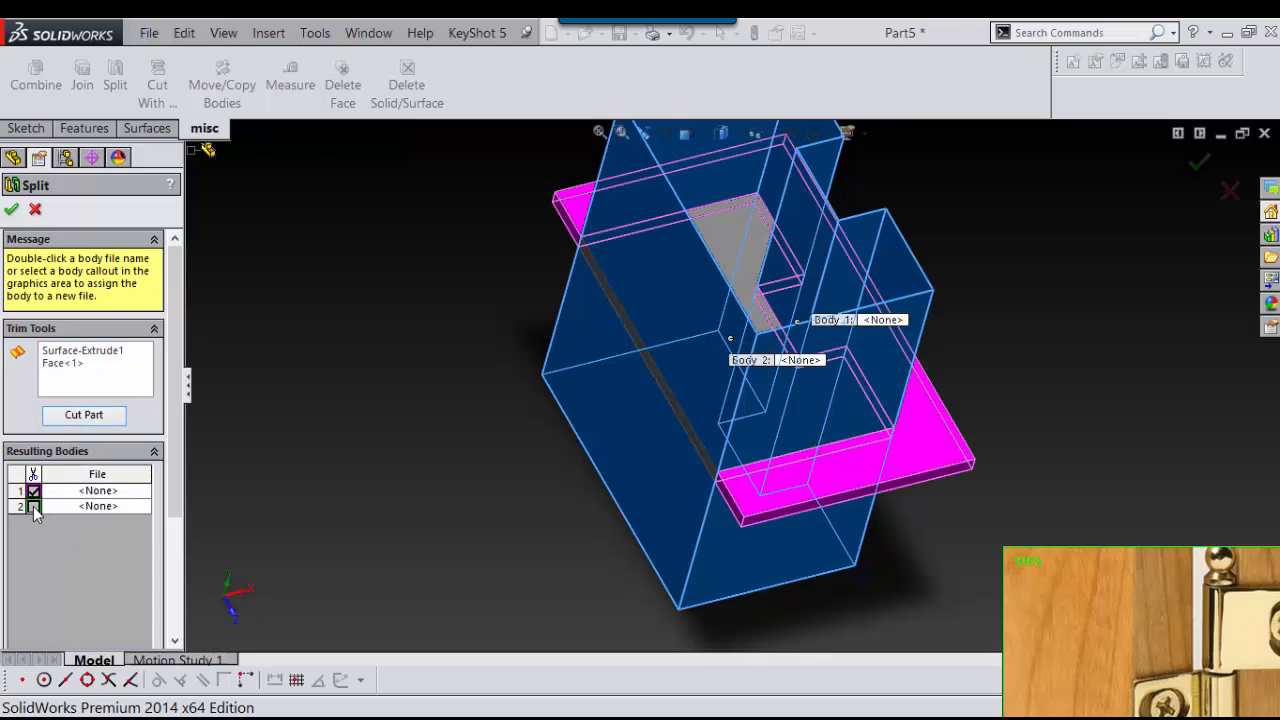
left_click(33, 507)
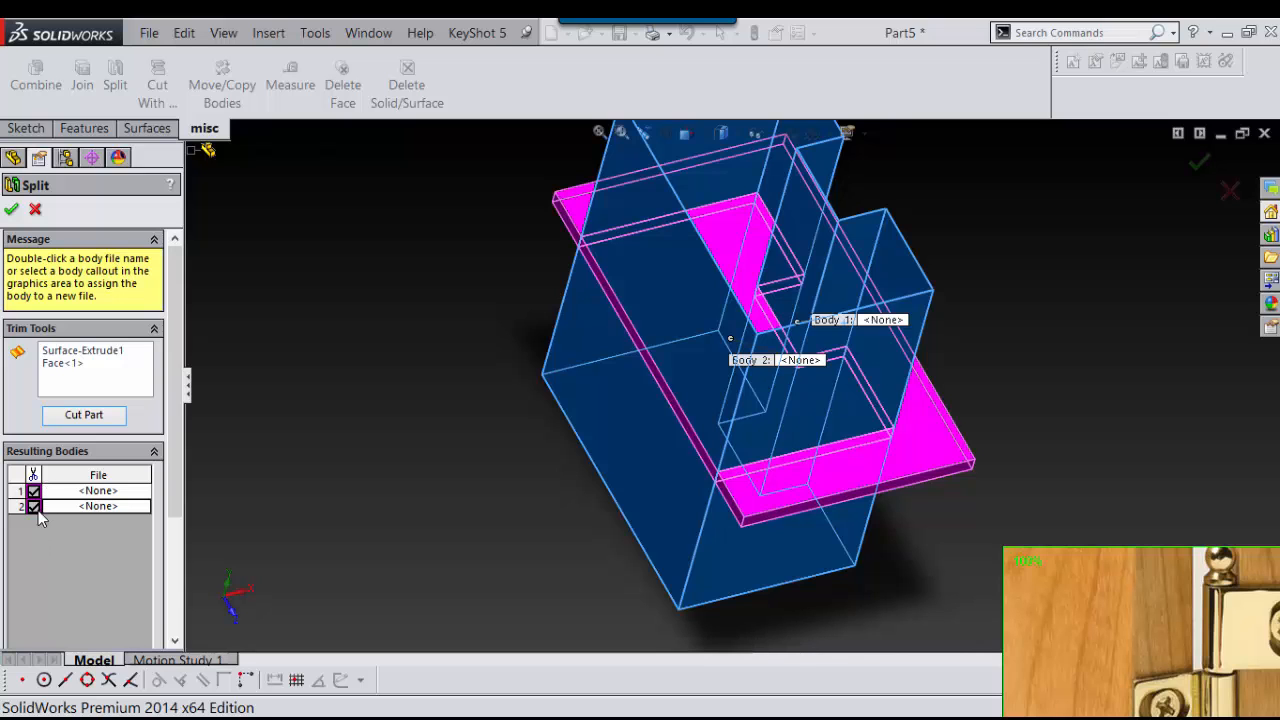
middle_click_drag(679, 533, 921, 355)
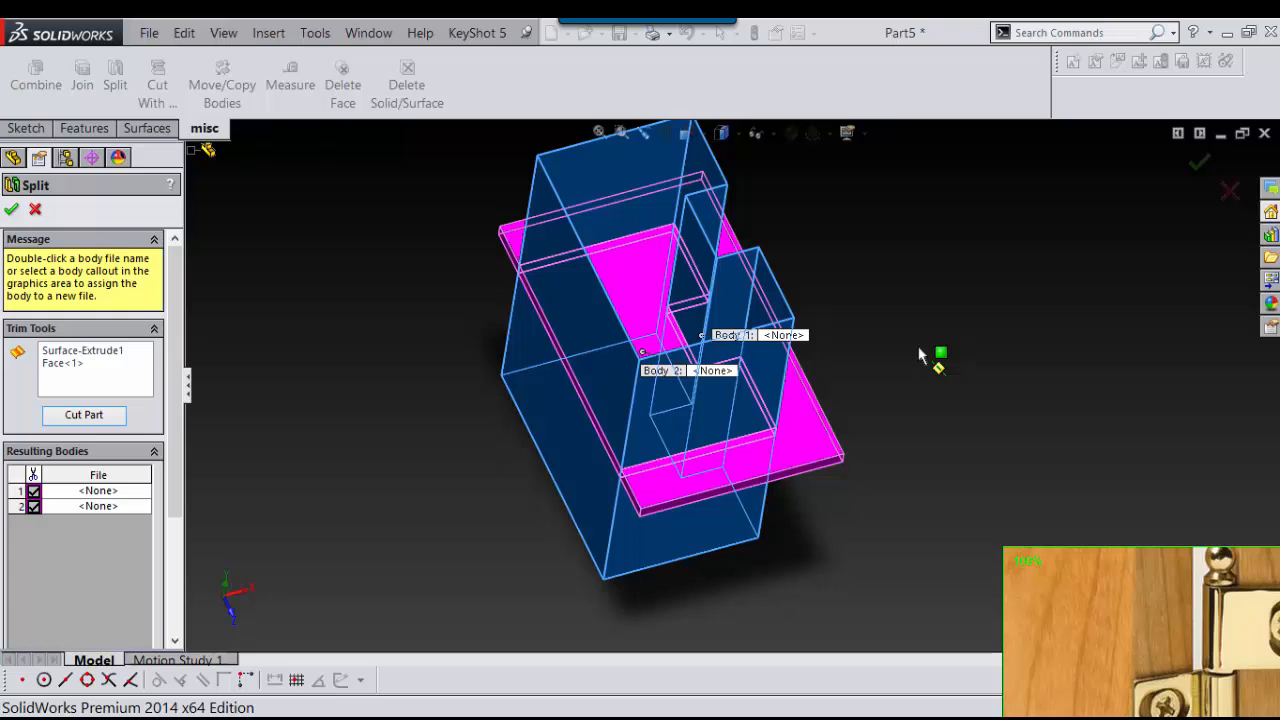
left_click(12, 209)
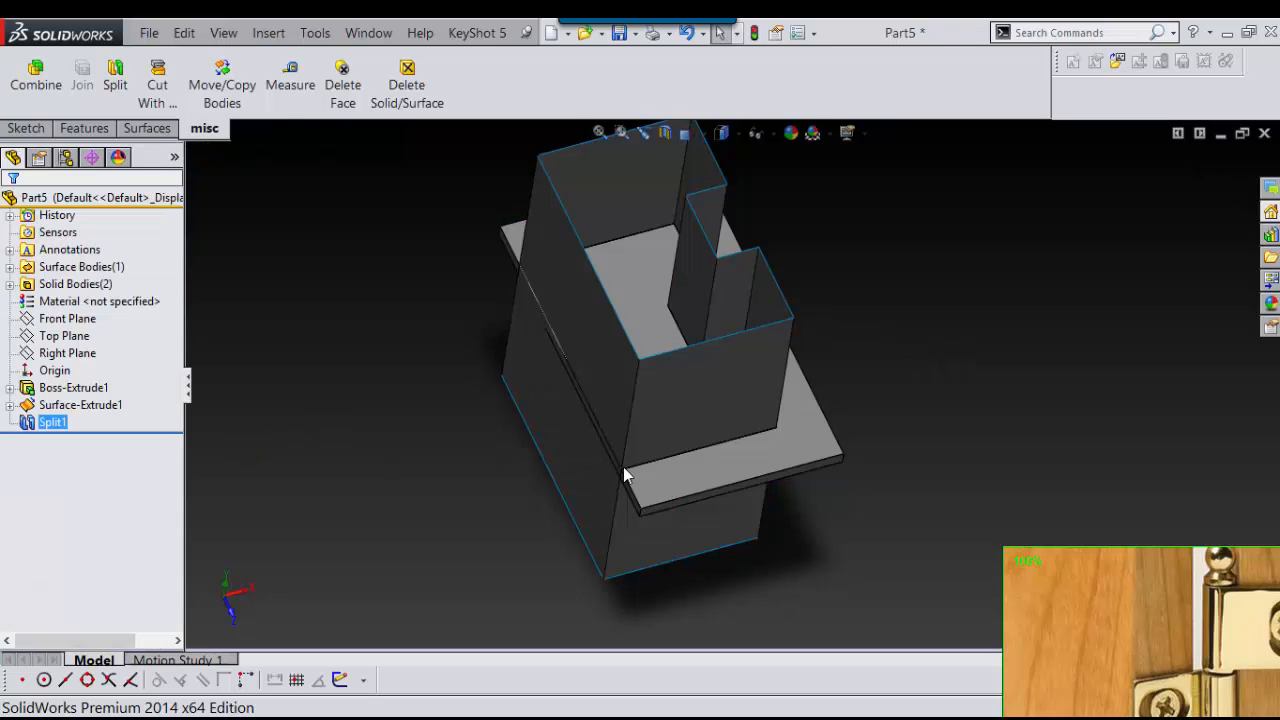
Hide the notched surface body that cuts through the plate
left_click(708, 355)
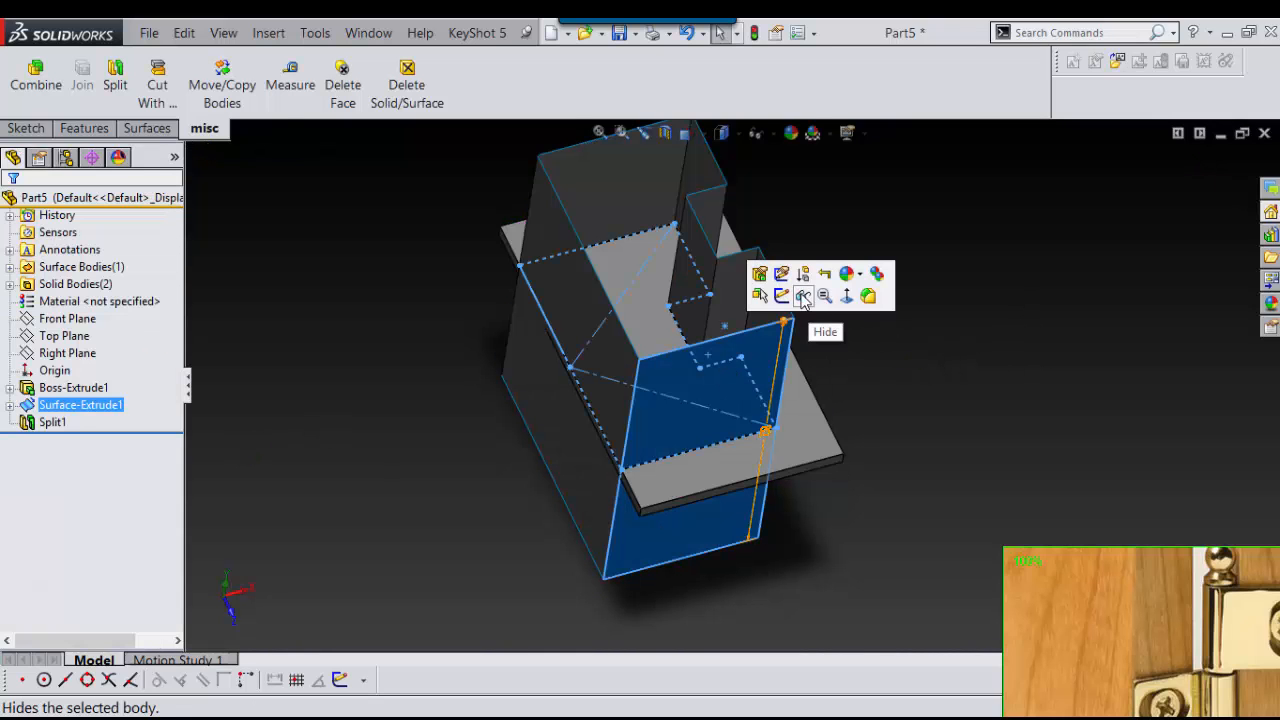
left_click(803, 295)
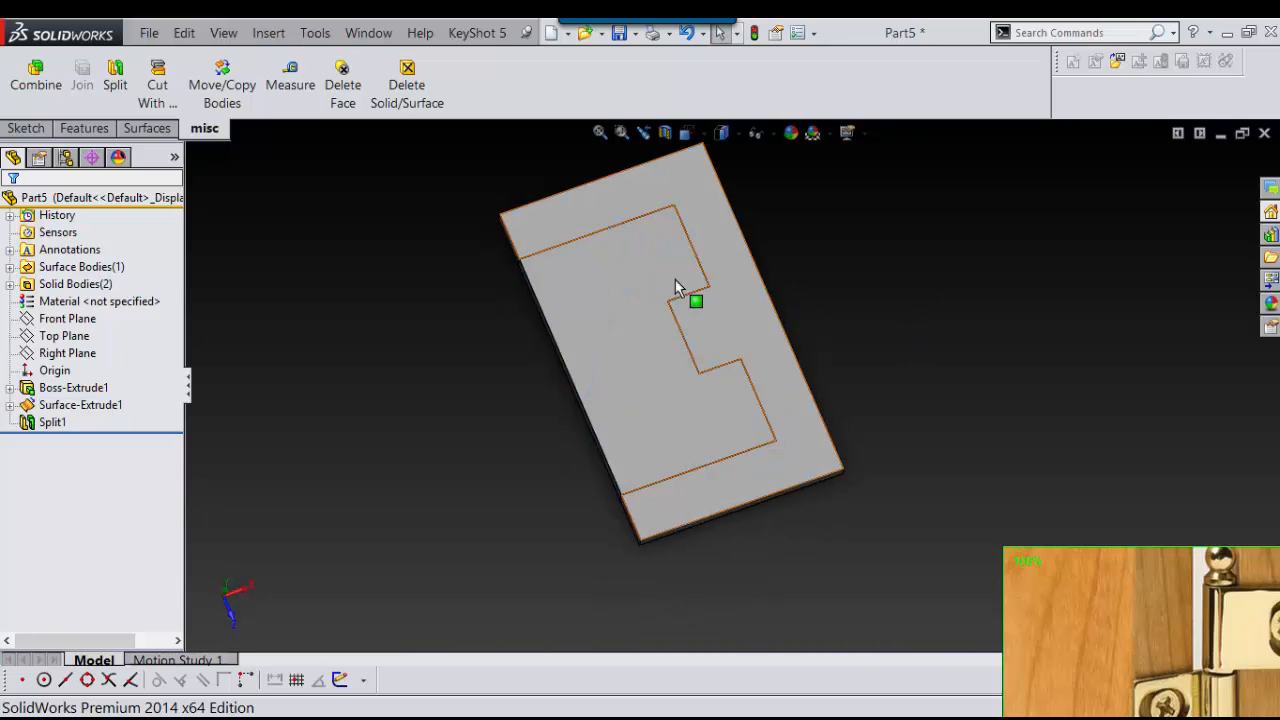
left_click(680, 284)
left_click(738, 332)
left_click(877, 357)
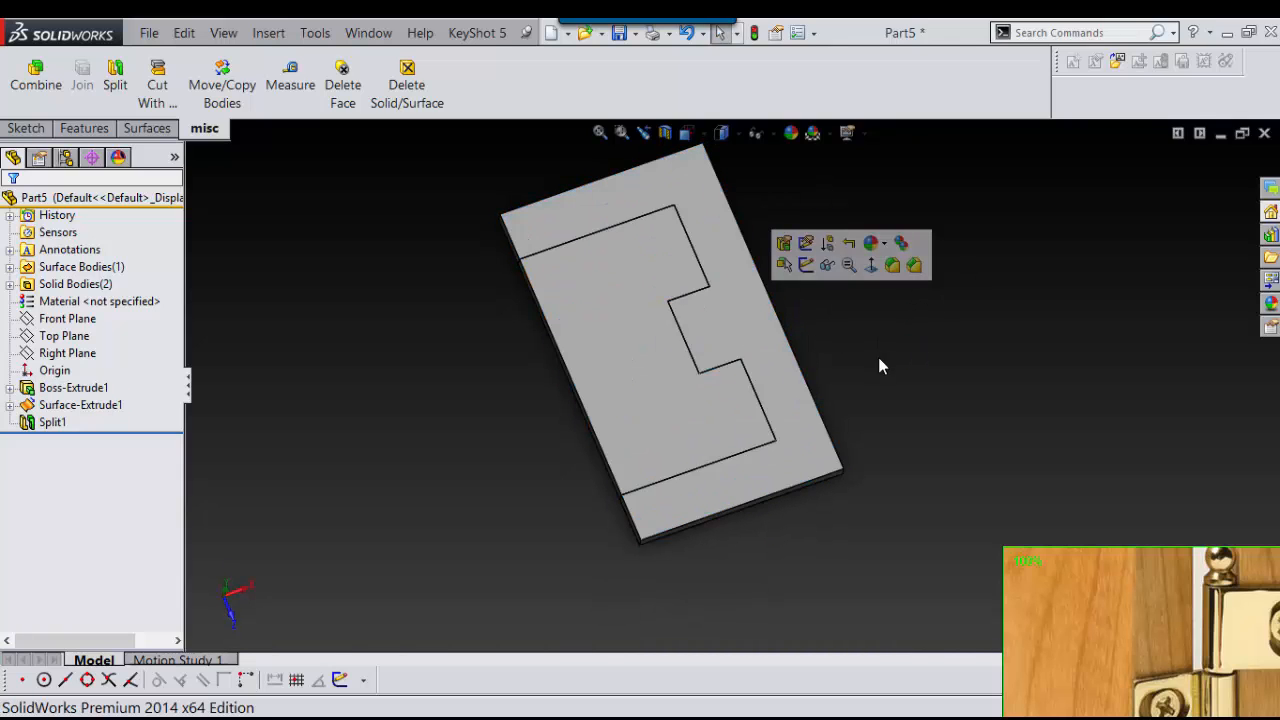
On the plate's narrow front end face, sketch a circle about 11.5 mm in diameter, centred just outside and below its left corner
middle_click_drag(878, 358, 928, 296)
scroll(746, 458, "down", 2)
middle_click_drag(828, 463, 791, 417)
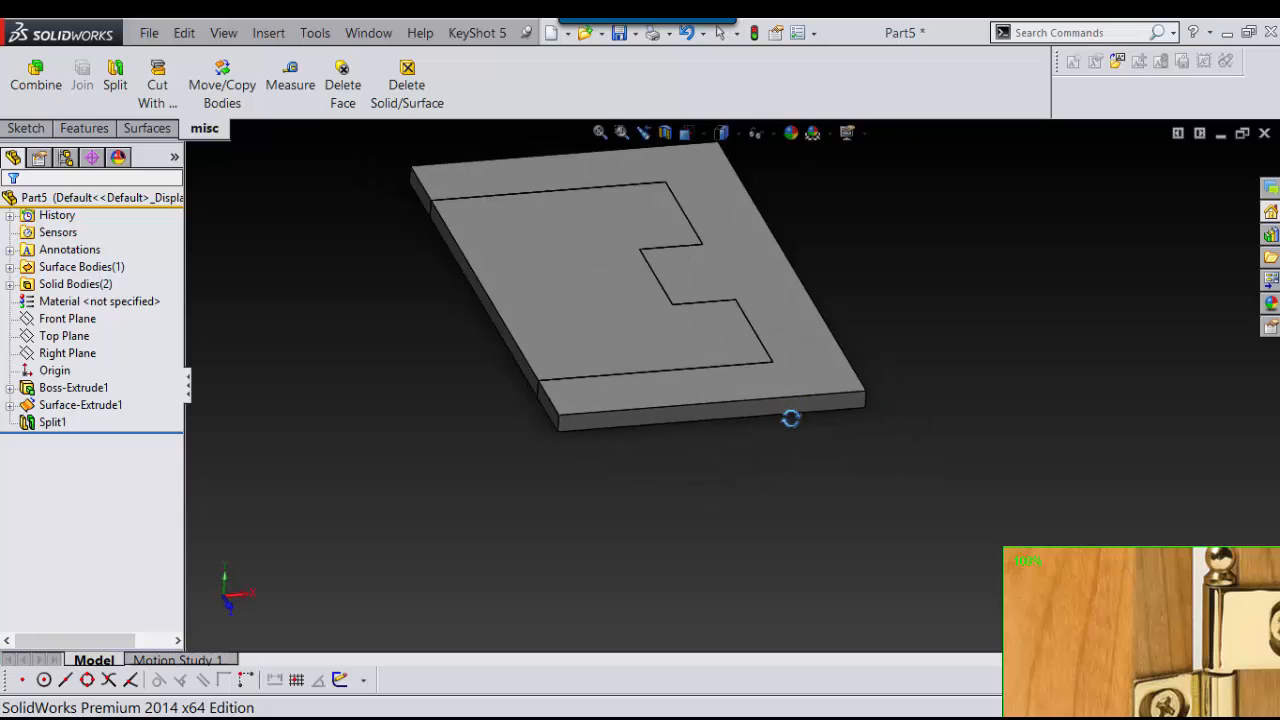
scroll(737, 486, "down", 2)
left_click(637, 398)
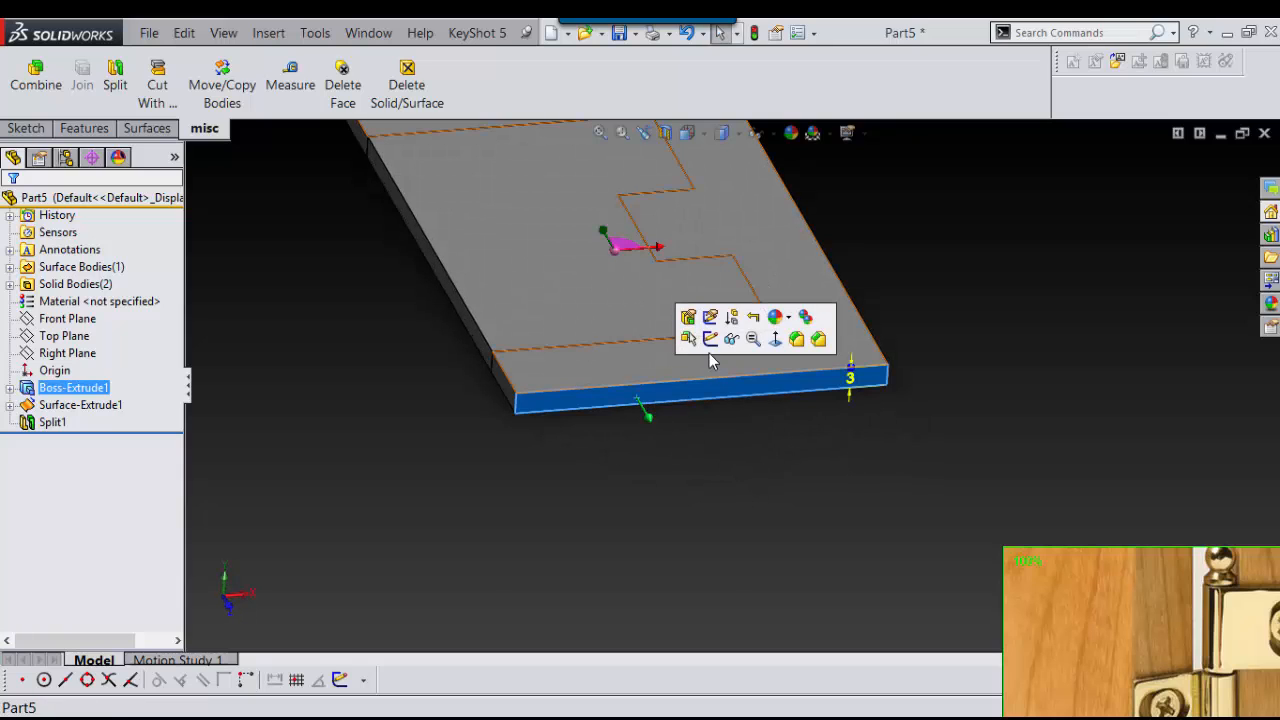
left_click(676, 396)
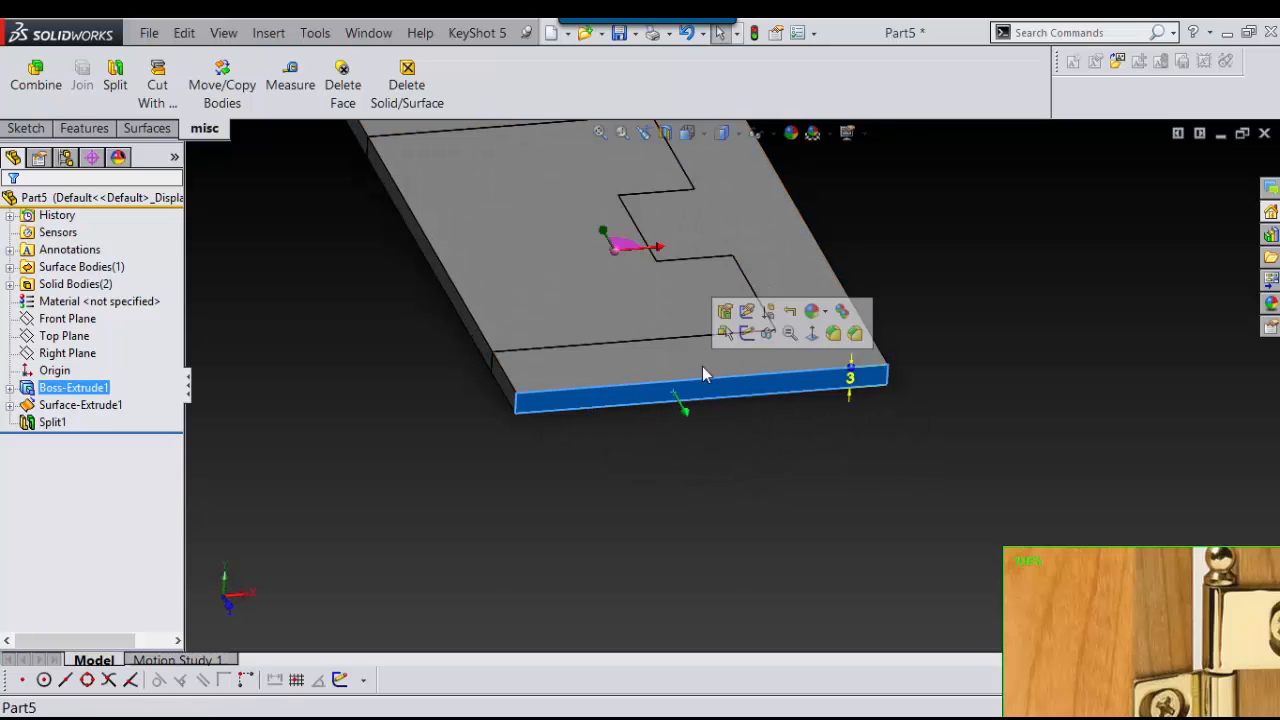
left_click(746, 335)
mouse_move(487, 412)
right_mouse_down()
mouse_move(503, 442)
mouse_move(535, 411)
mouse_move(573, 412)
right_mouse_up()
scroll(546, 472, "down", 3)
left_click(605, 357)
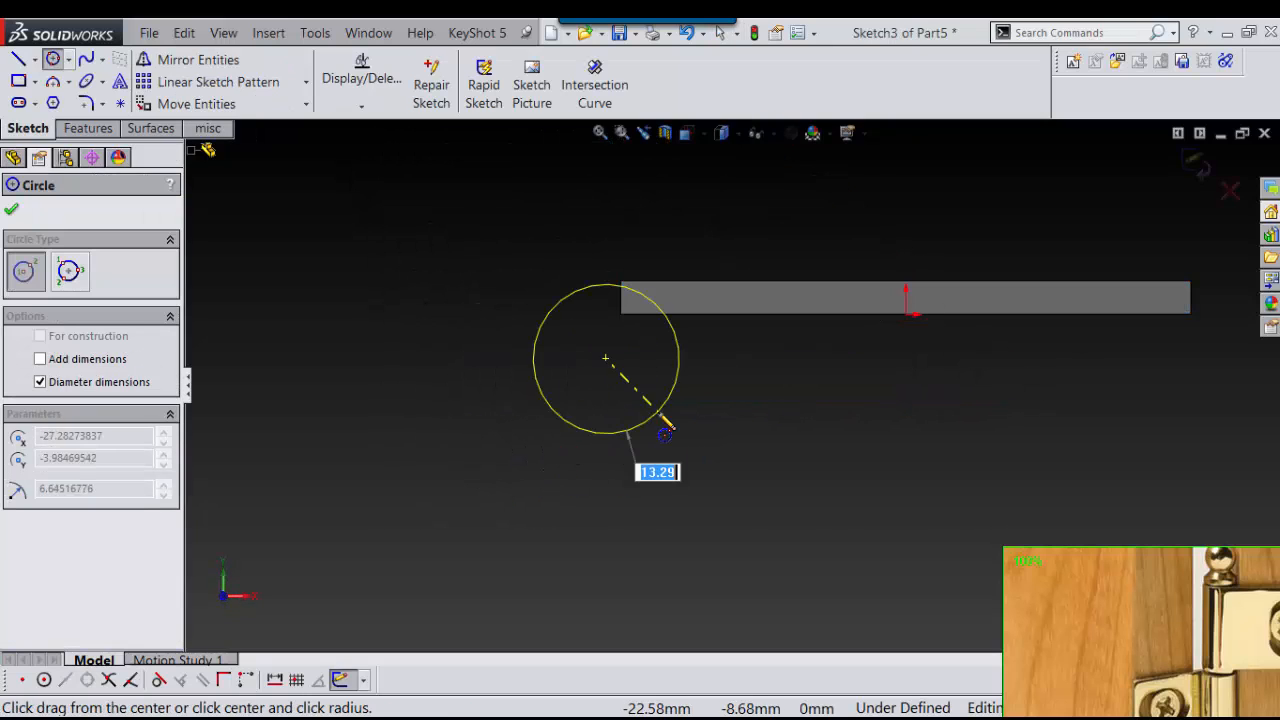
left_click(657, 425)
key("Escape")
Make the circle tangent to the end face's upper edge, shrink it to less than half its size and close the sketch
scroll(640, 305, "down", 3)
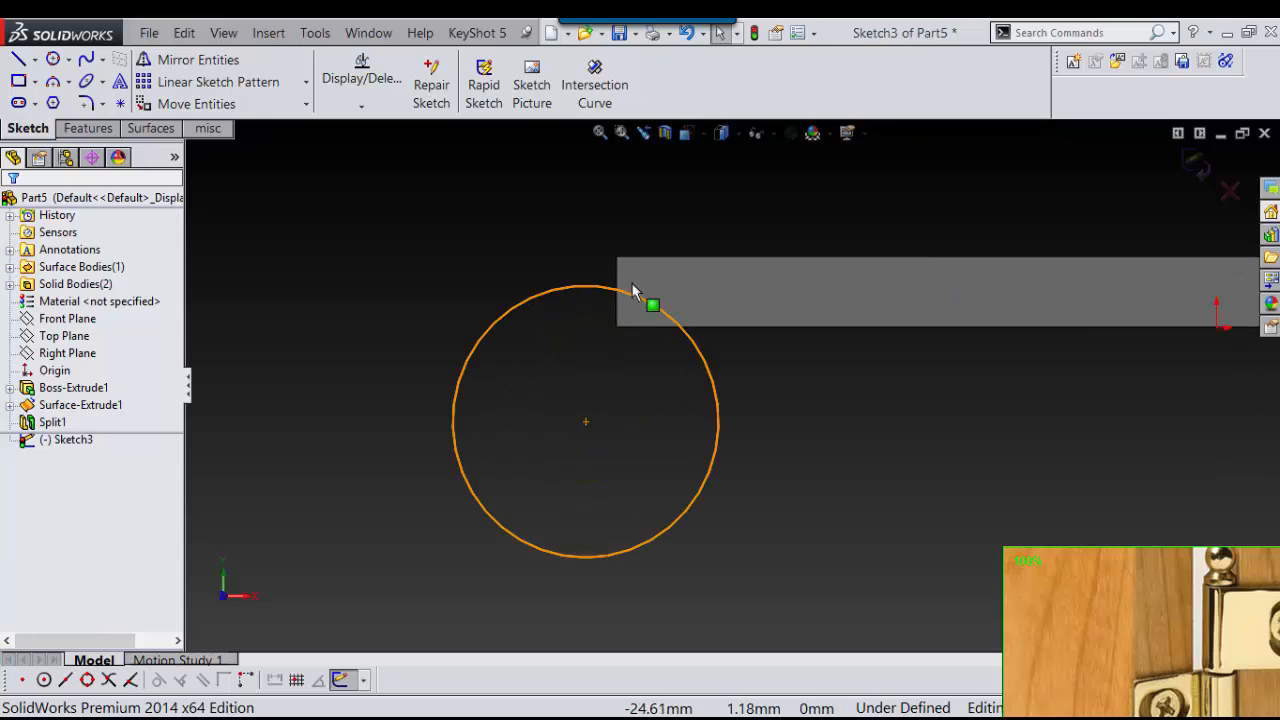
left_click(565, 291)
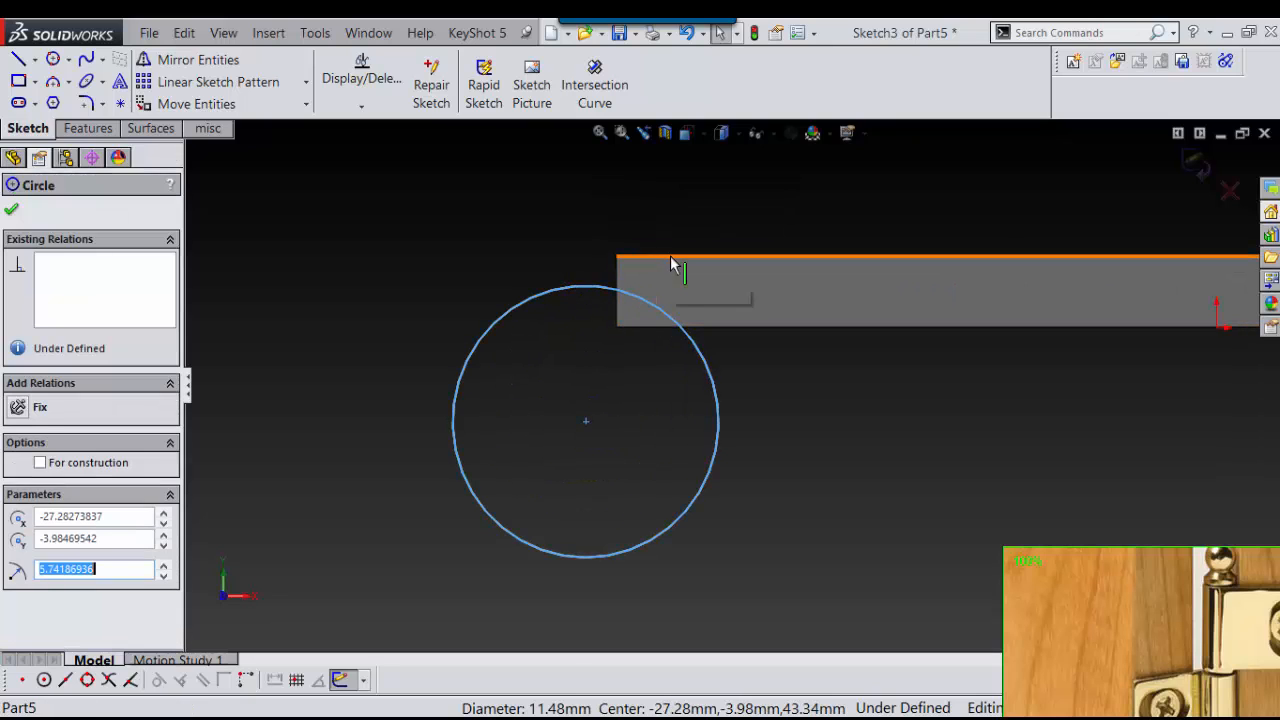
left_click(677, 258, "ctrl")
left_click(720, 176)
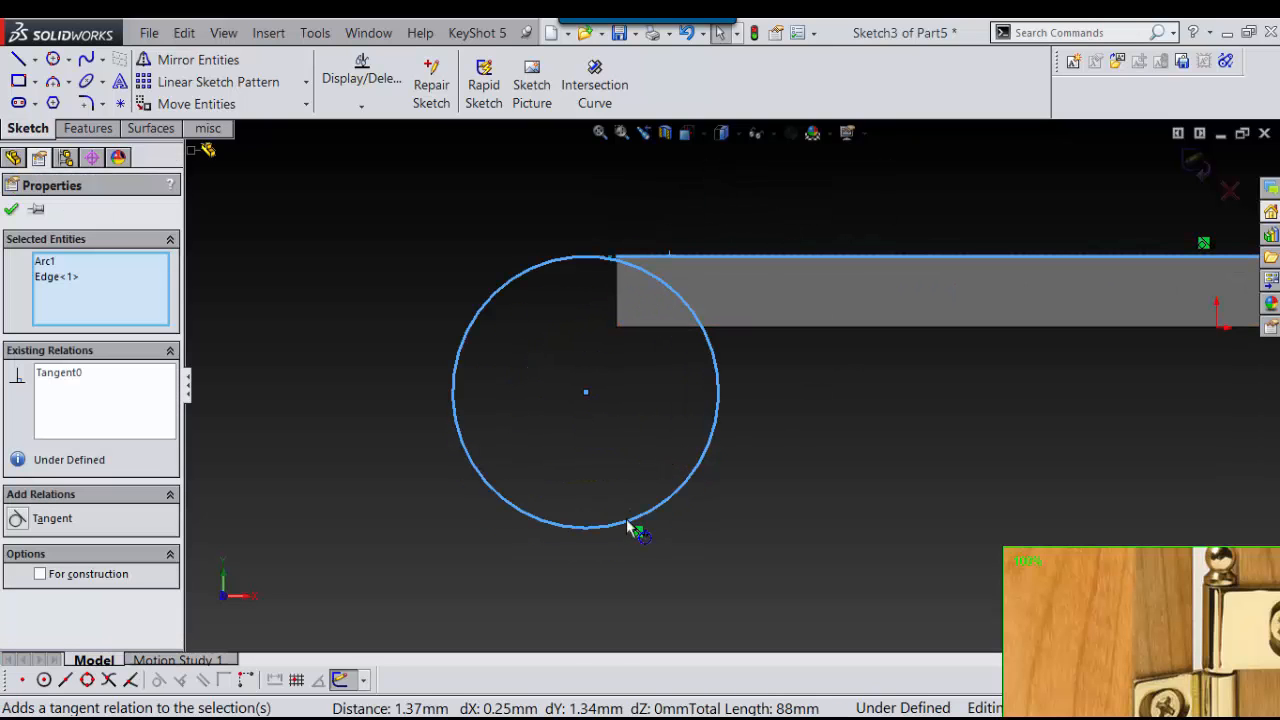
left_click_drag(627, 521, 623, 446)
middle_click_drag(623, 446, 693, 418)
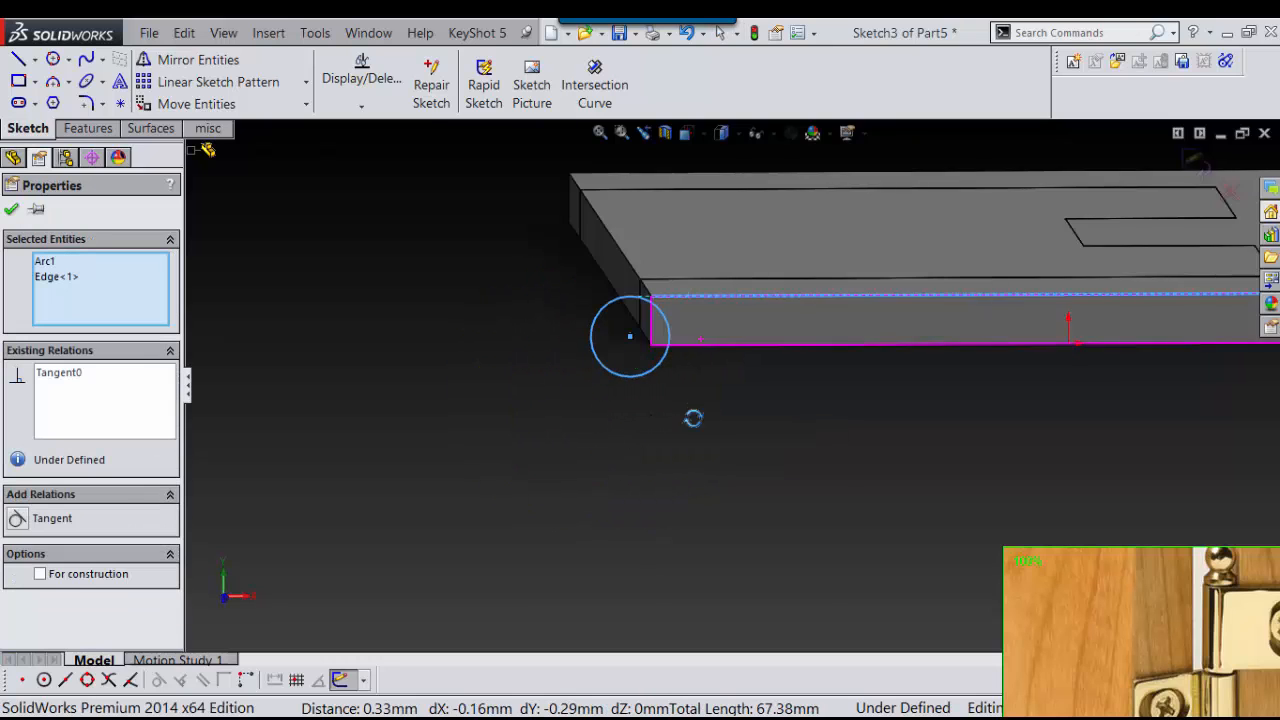
scroll(791, 371, "up", 3)
middle_click_drag(791, 371, 771, 330)
scroll(771, 329, "down", 1)
scroll(647, 352, "up", 1)
scroll(642, 350, "down", 2)
scroll(622, 355, "up", 2)
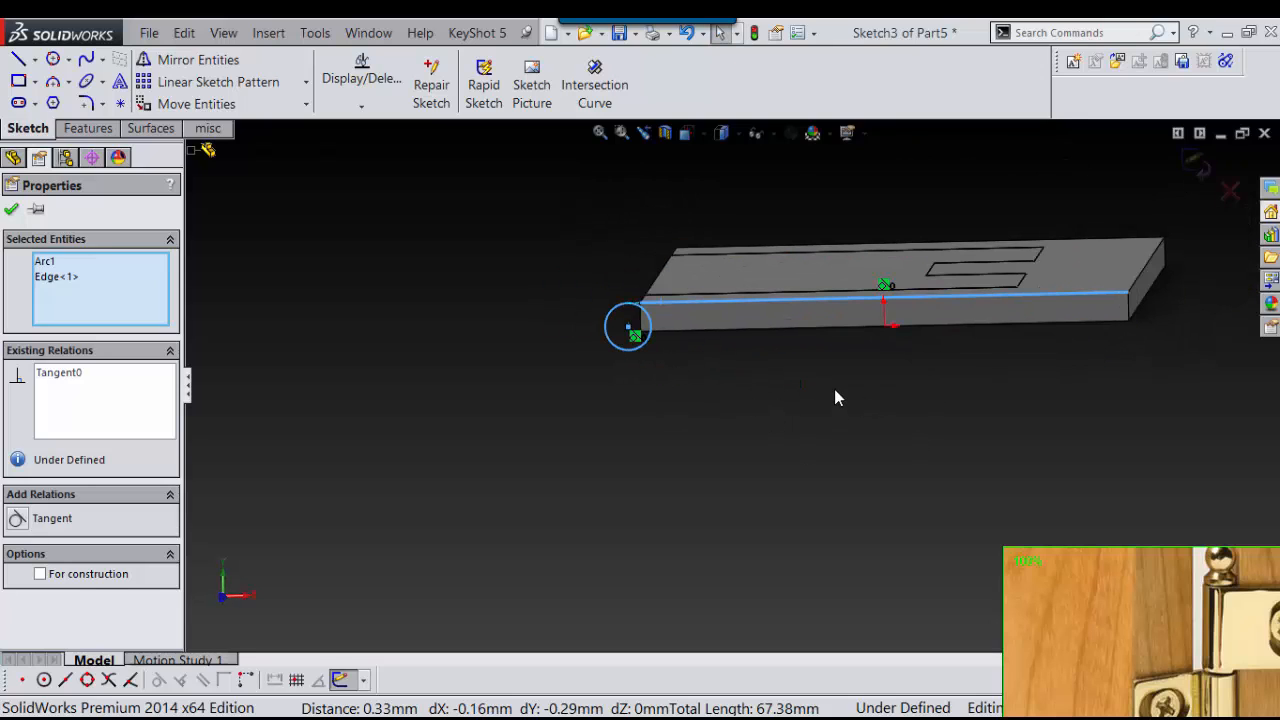
right_click_drag(834, 389, 705, 387)
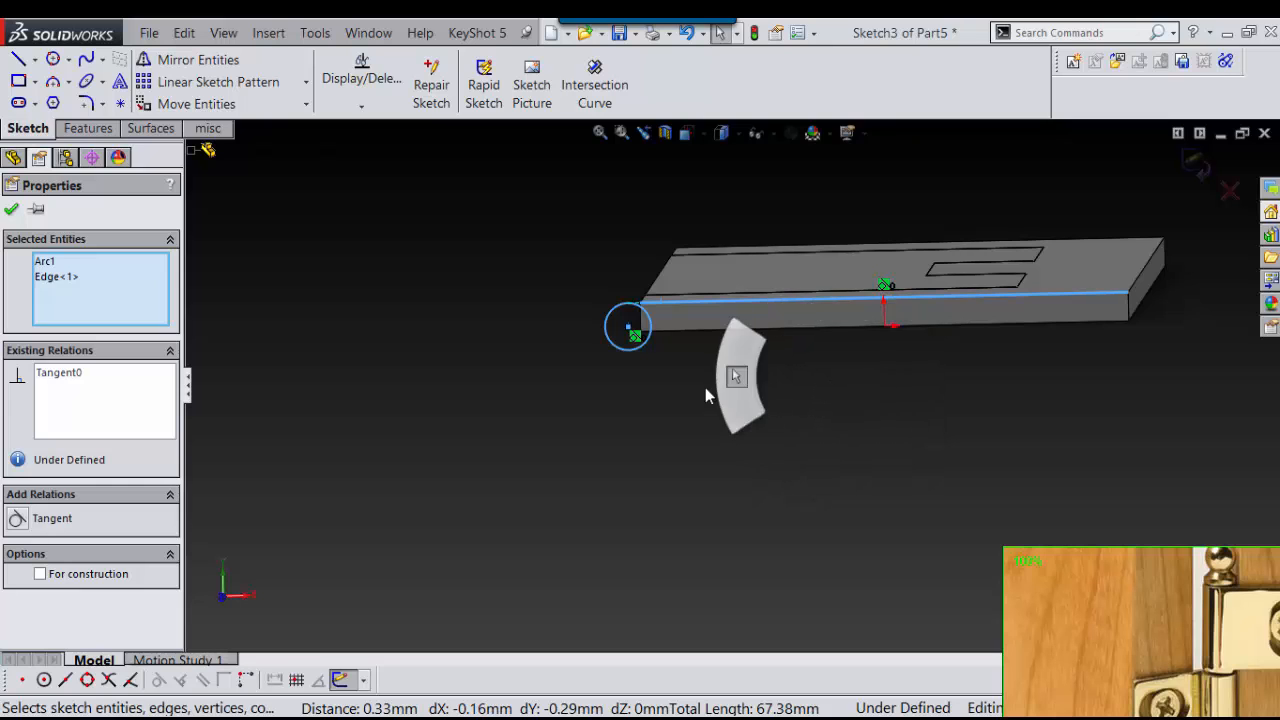
double_click(790, 428)
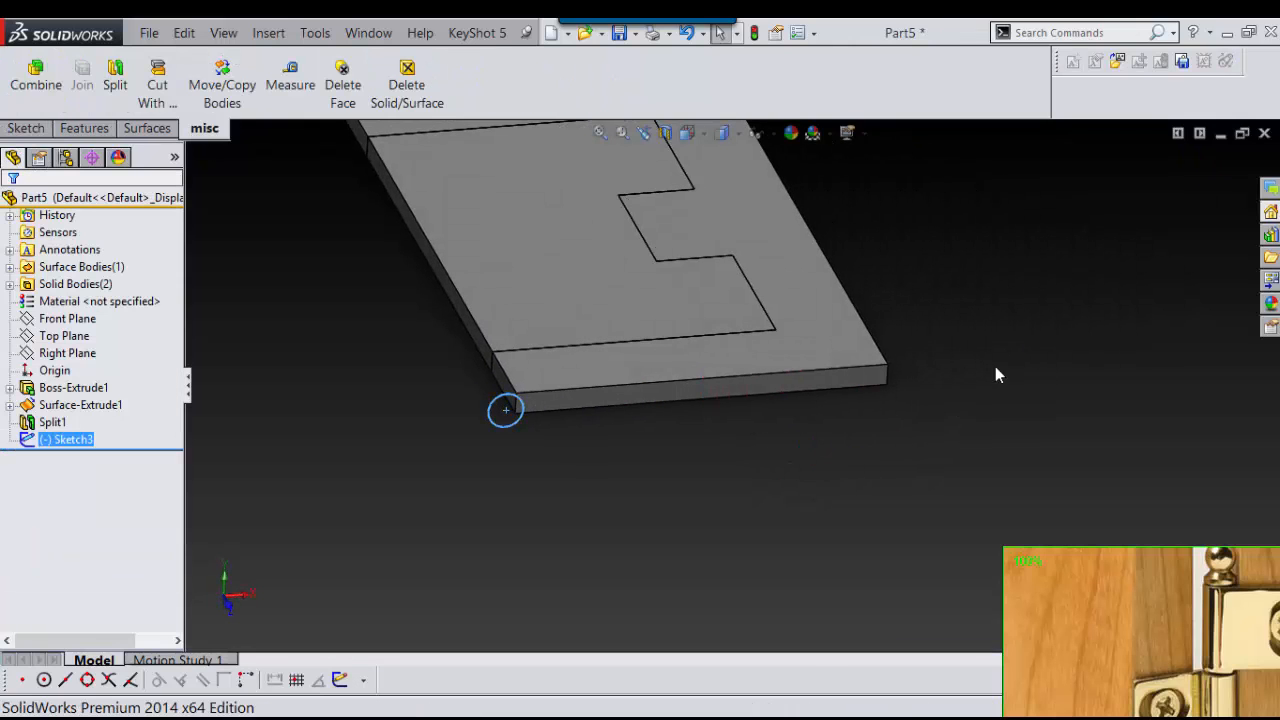
Extrude the circle as a surface along the plate's edge, up to the plate's opposite narrow end face
key("s")
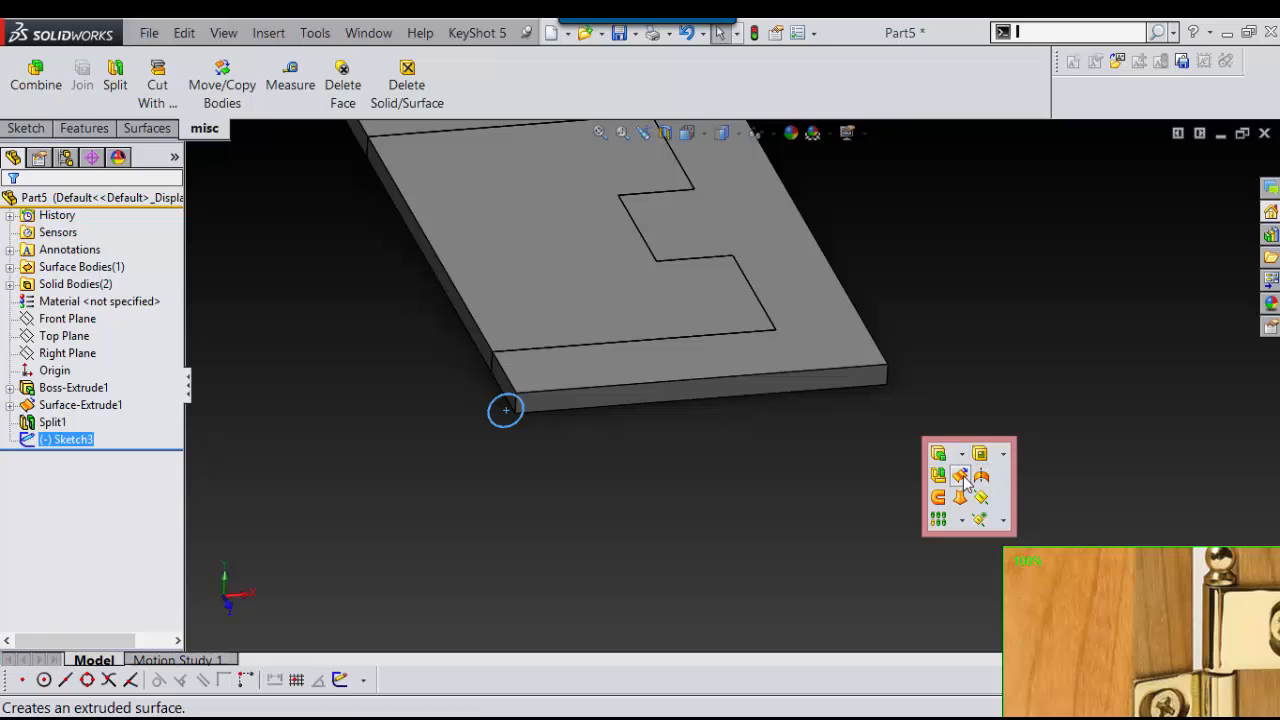
left_click(960, 478)
scroll(700, 425, "up", 4)
middle_click_drag(690, 421, 551, 497)
left_click(102, 322)
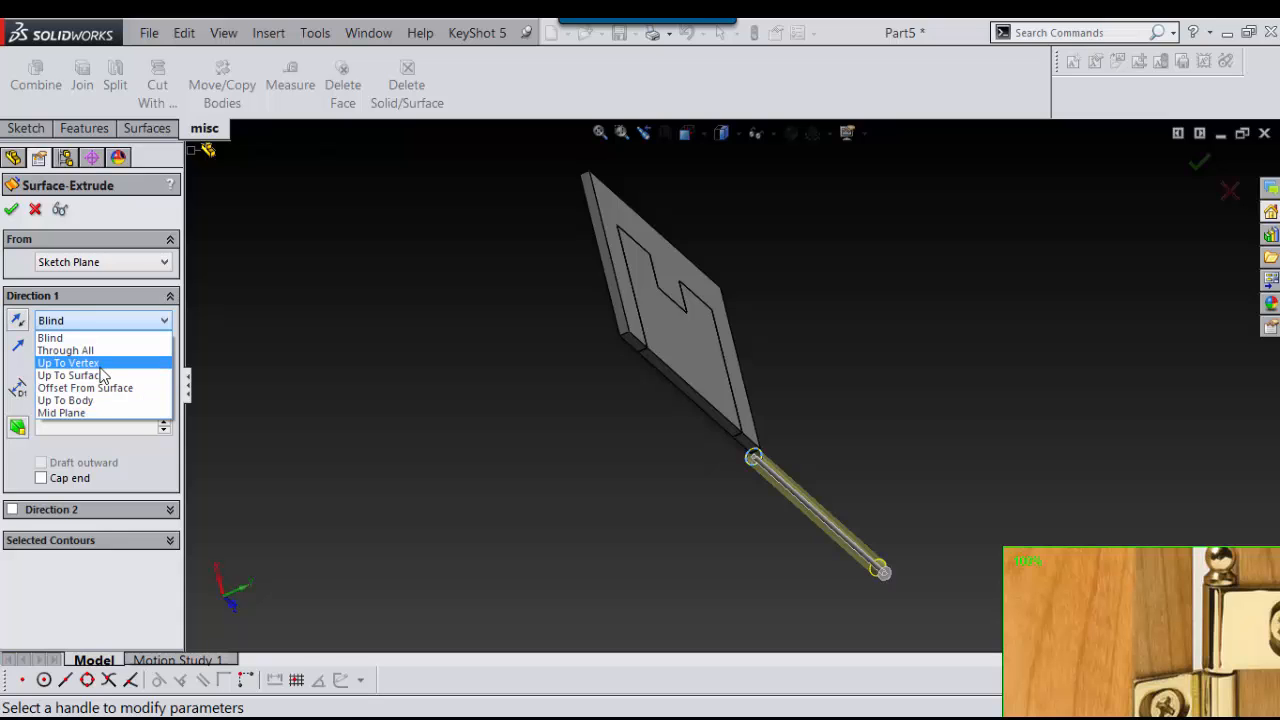
left_click(85, 375)
left_click(620, 318)
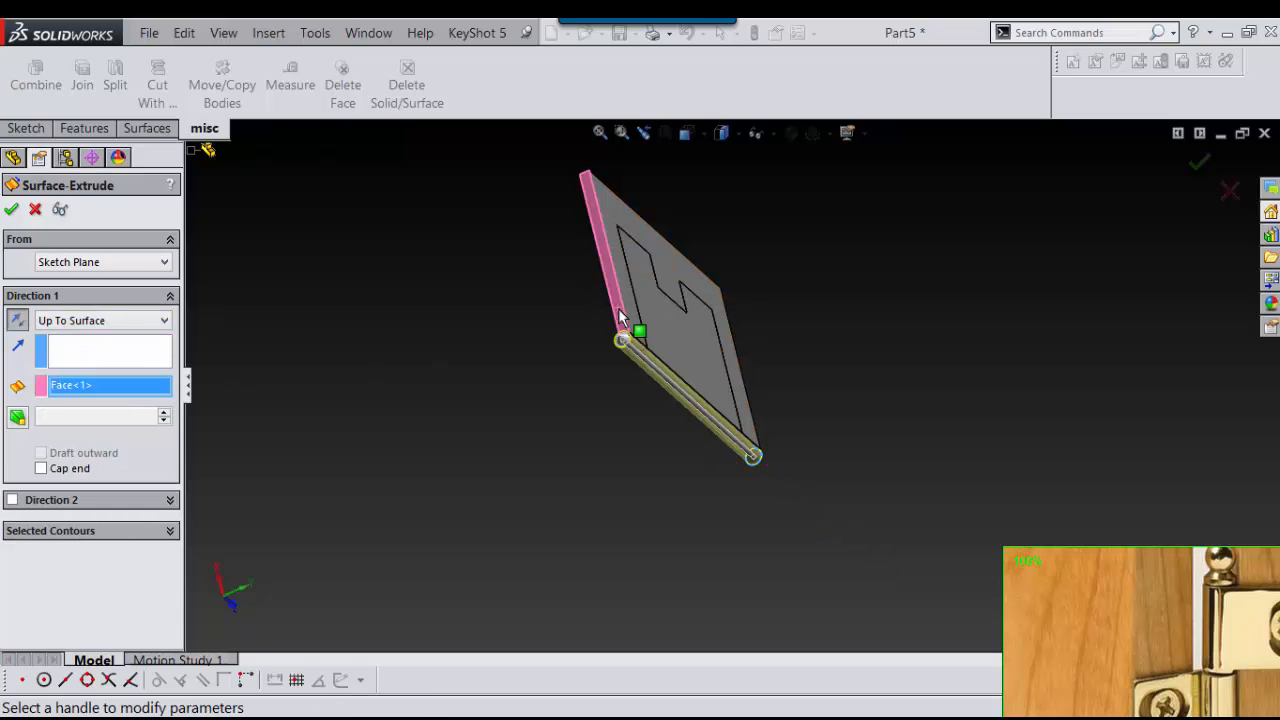
key("Return")
Create a reference plane offset 10 mm above the top face of the outer leaf
middle_click_drag(776, 408, 725, 367)
scroll(706, 441, "down", 3)
scroll(716, 412, "down", 3)
scroll(716, 418, "up", 3)
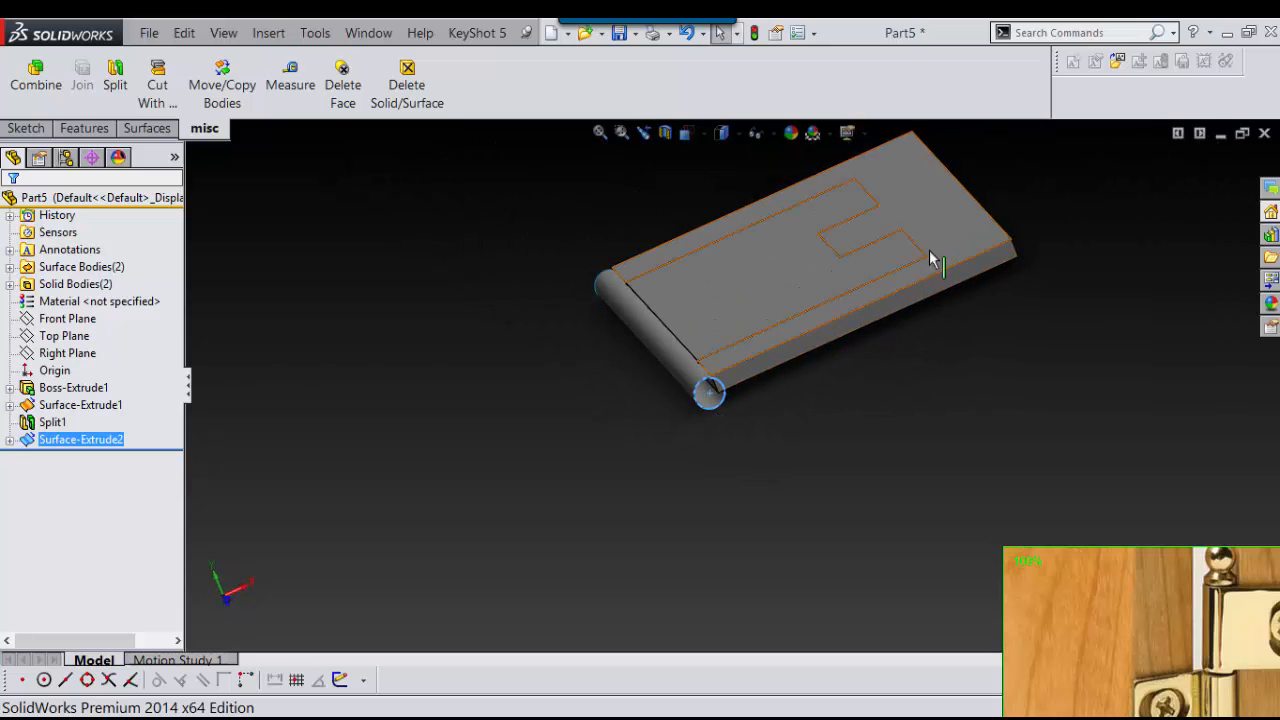
left_click(958, 226)
key("s")
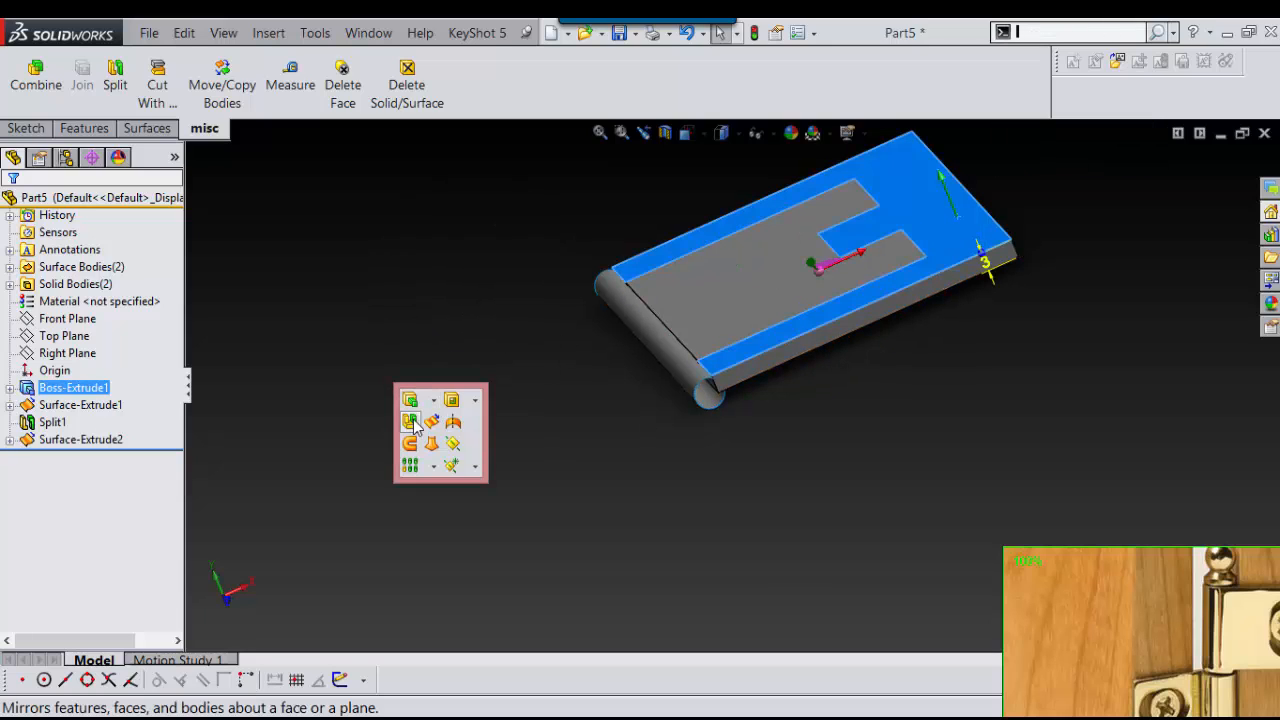
right_click_drag(478, 291, 386, 290)
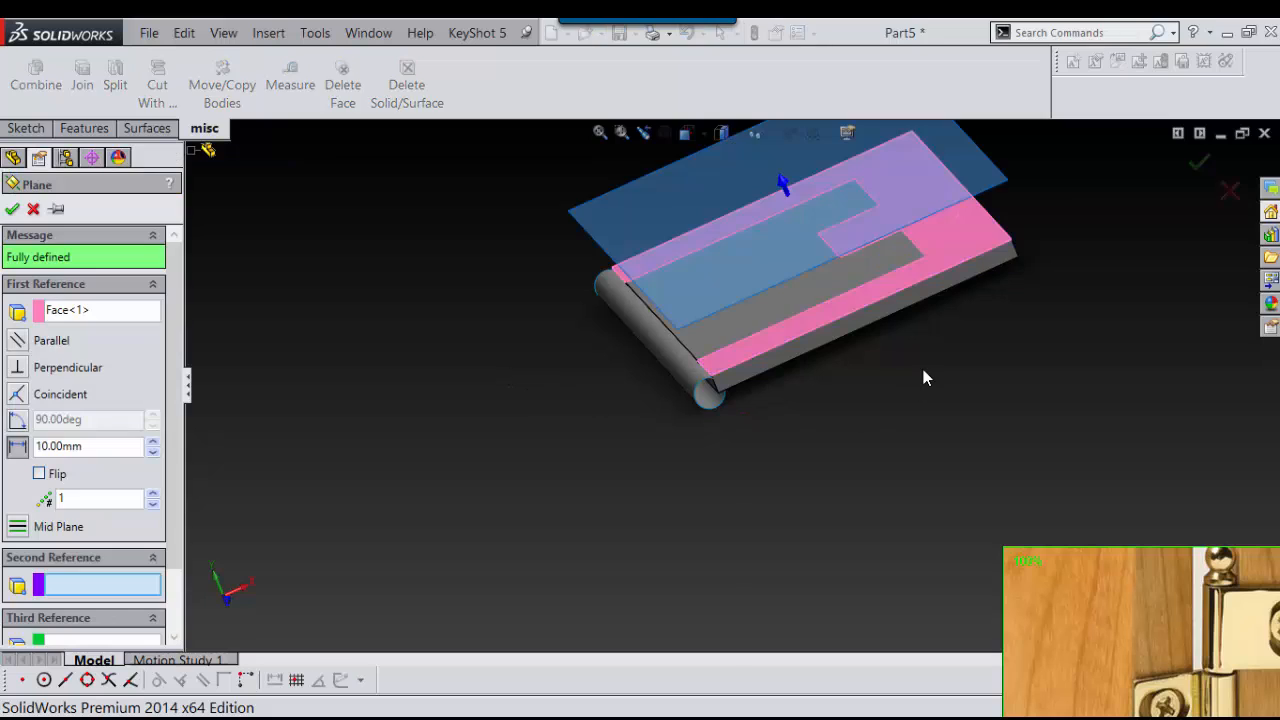
middle_click_drag(923, 374, 903, 226)
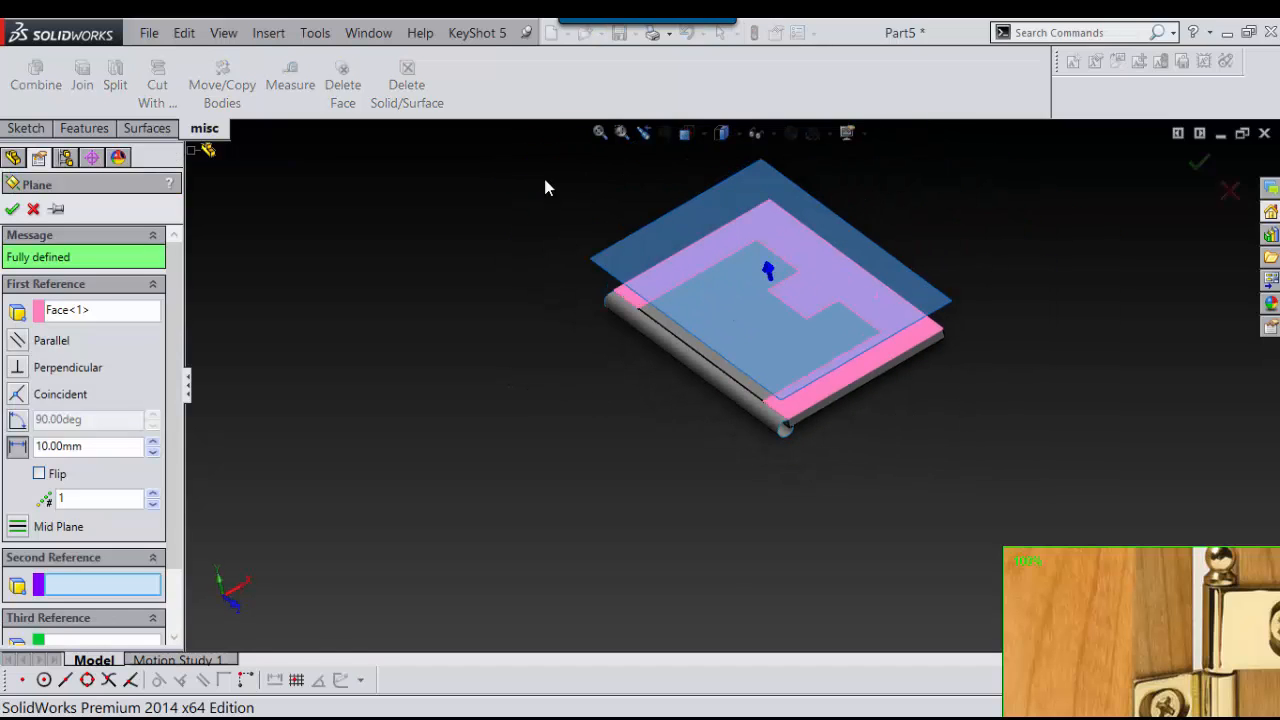
left_click(12, 209)
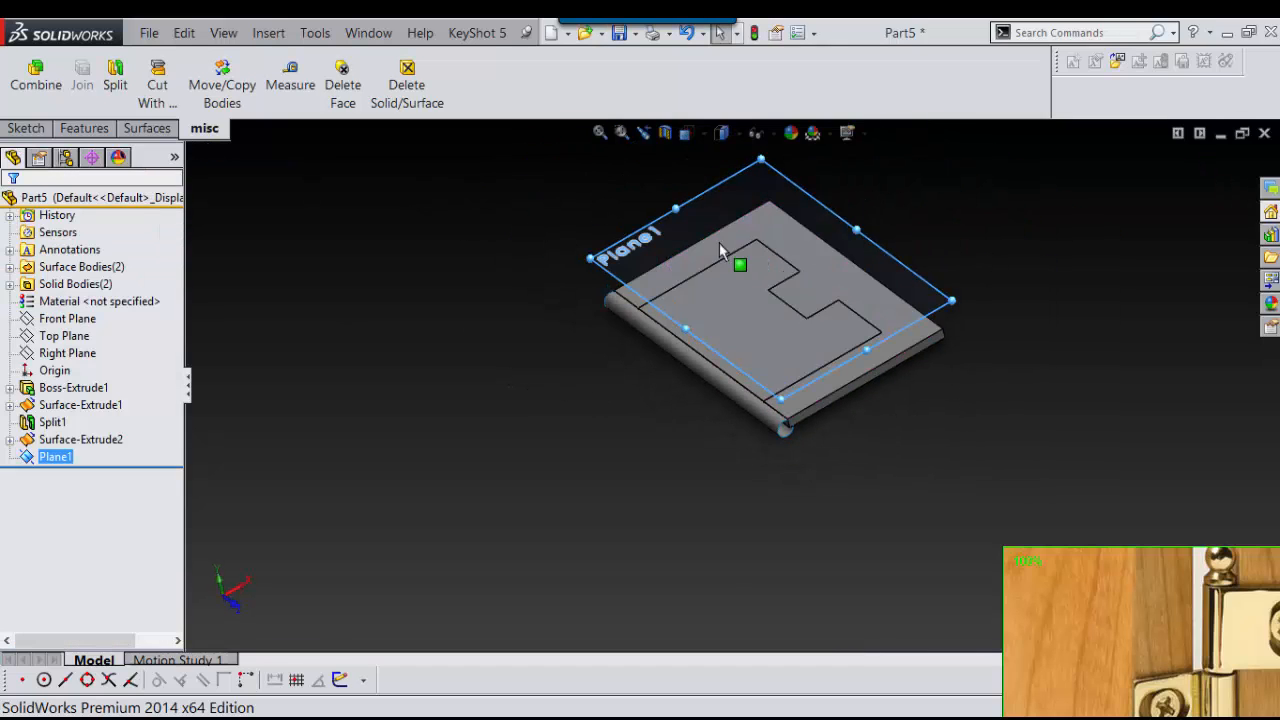
Start a sketch on the new plane, extend the plane beyond the knuckle, and draw a horizontal line about 20 mm long across the knuckle
left_click(685, 208)
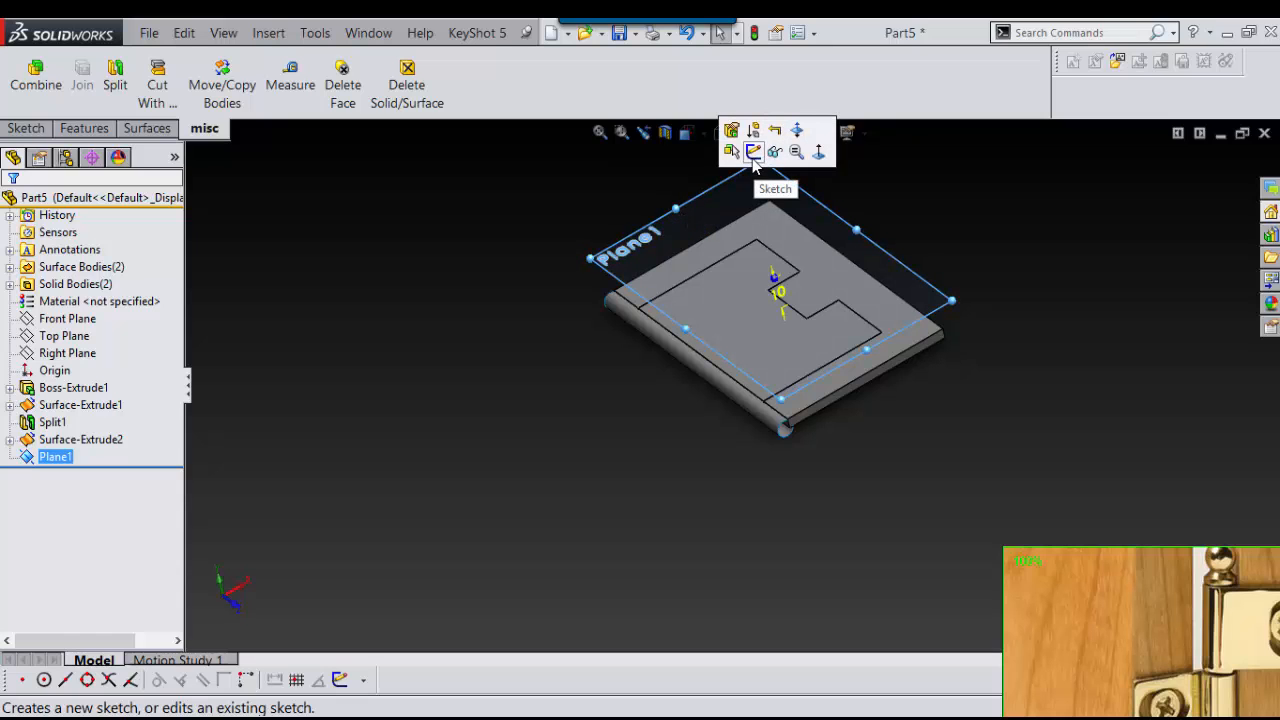
left_click(754, 154)
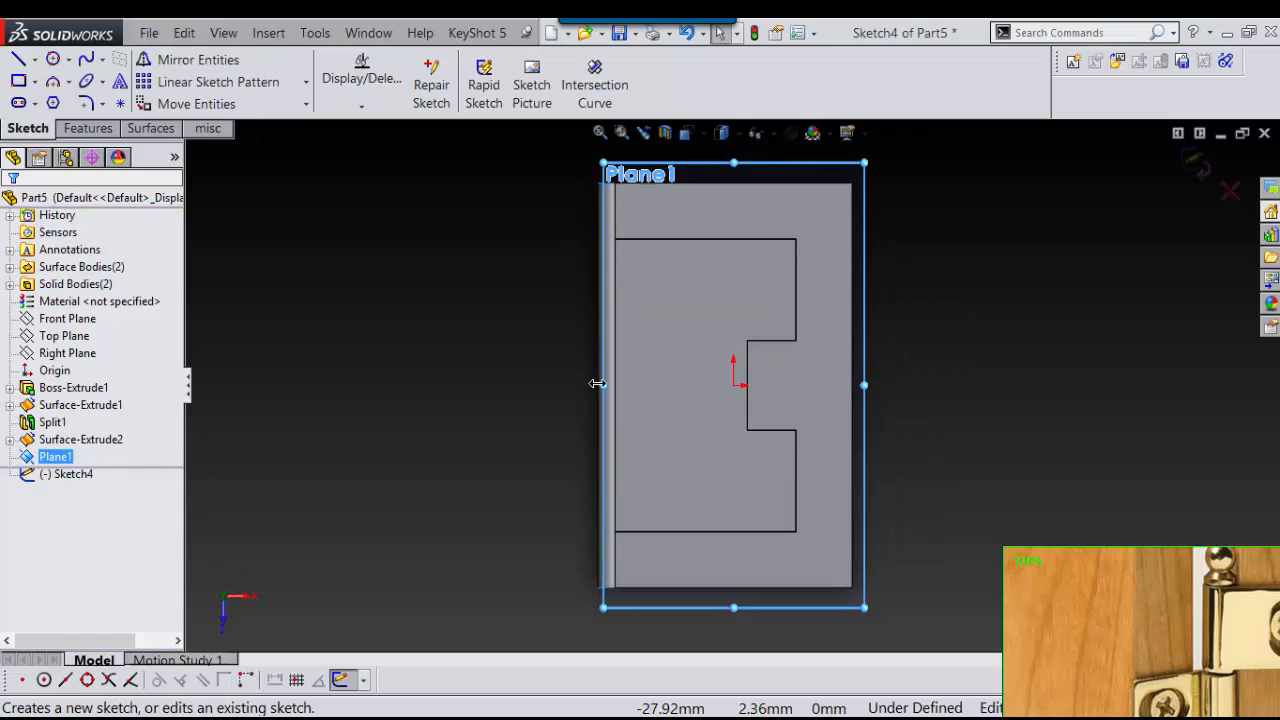
left_click_drag(598, 387, 414, 387)
right_click_drag(983, 297, 643, 294)
scroll(612, 255, "down", 5)
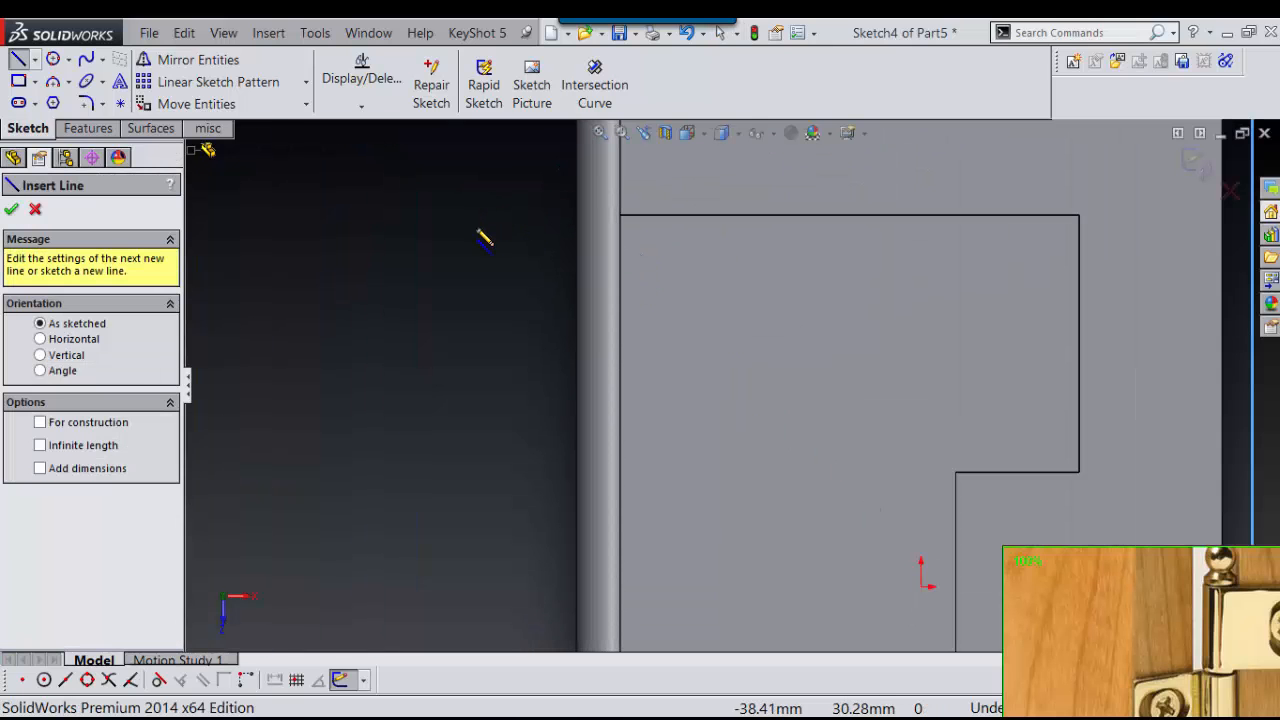
left_click(476, 180)
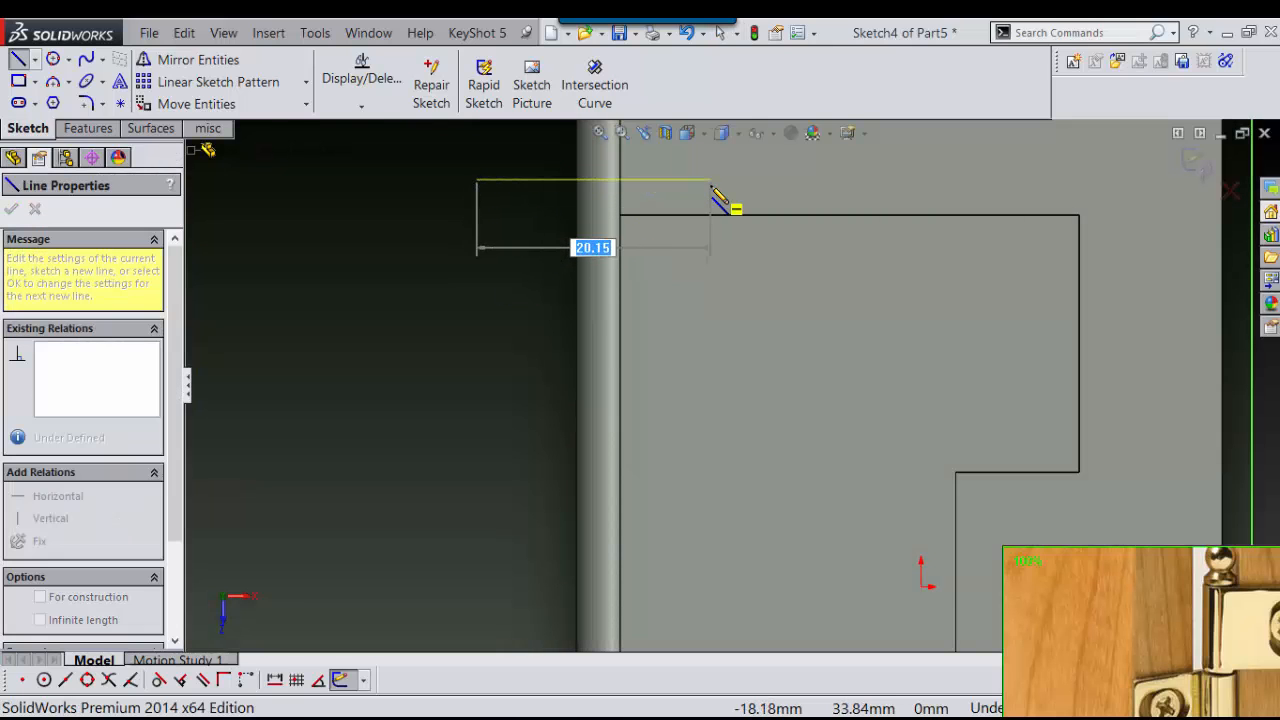
left_click(709, 180)
key("Escape")
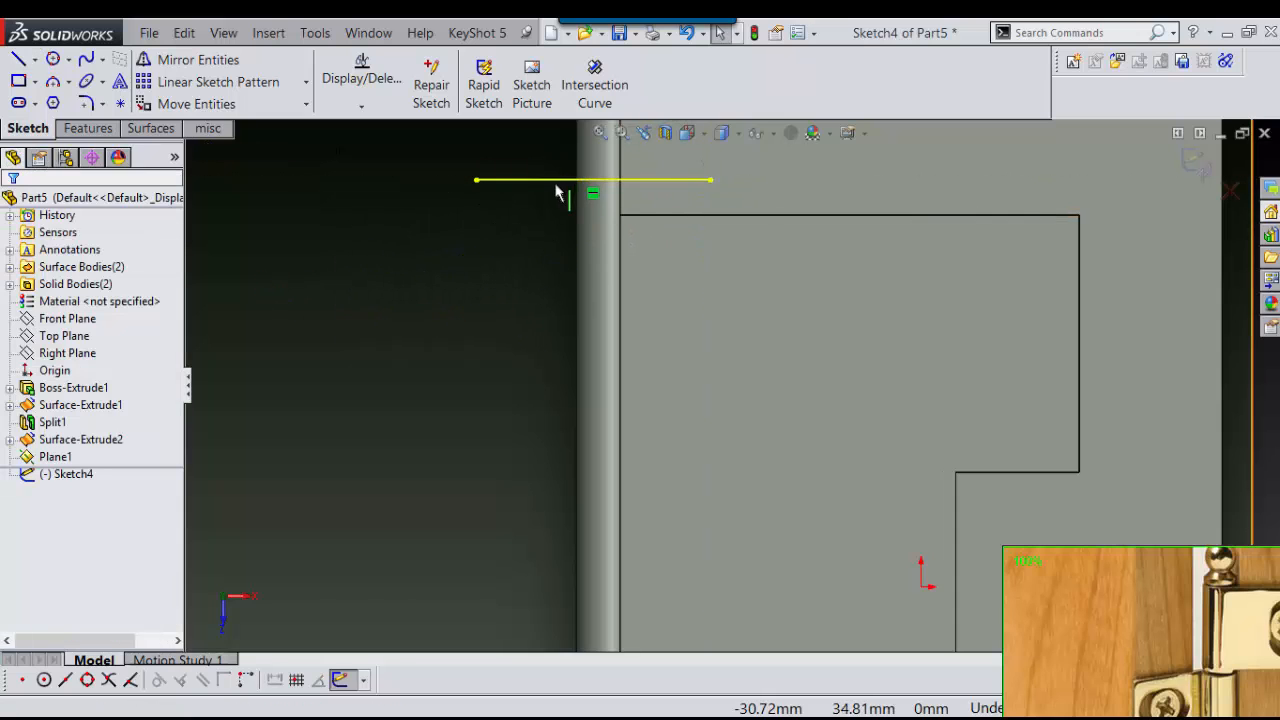
Make the sketched line collinear with the upper straight edge of the inner leaf
left_click(558, 181)
left_click(651, 211, "ctrl")
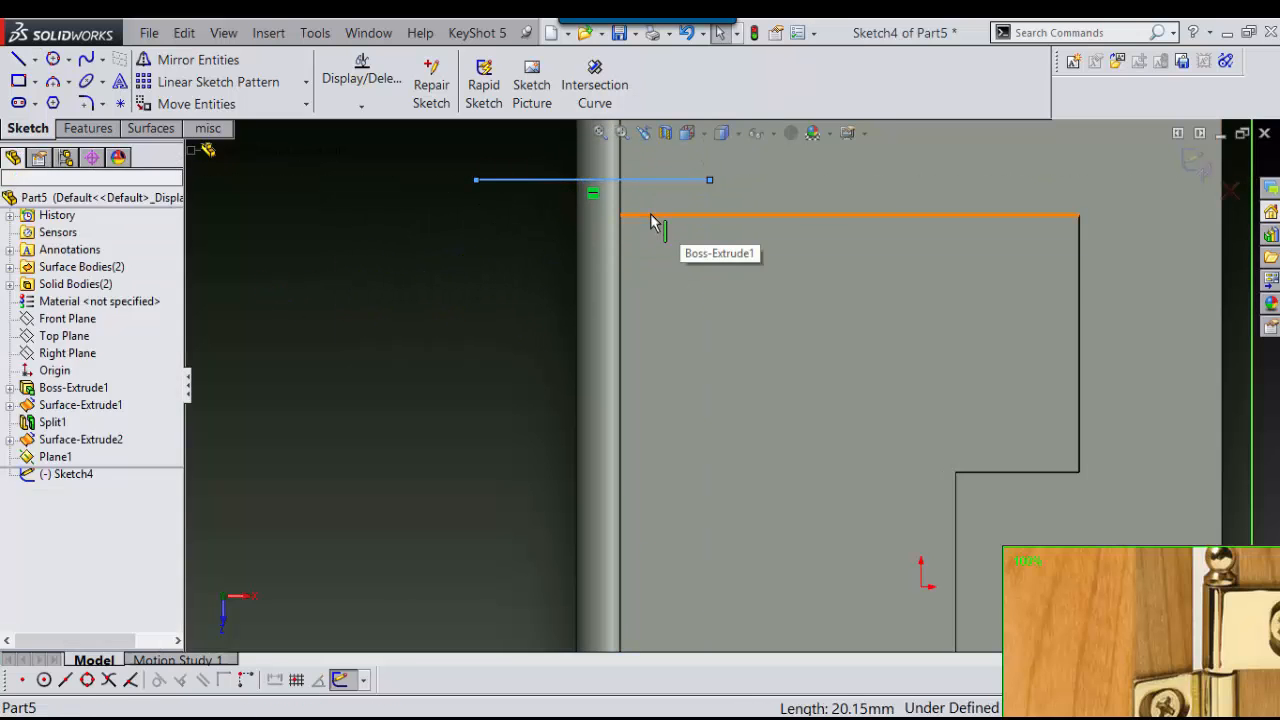
left_click(703, 134)
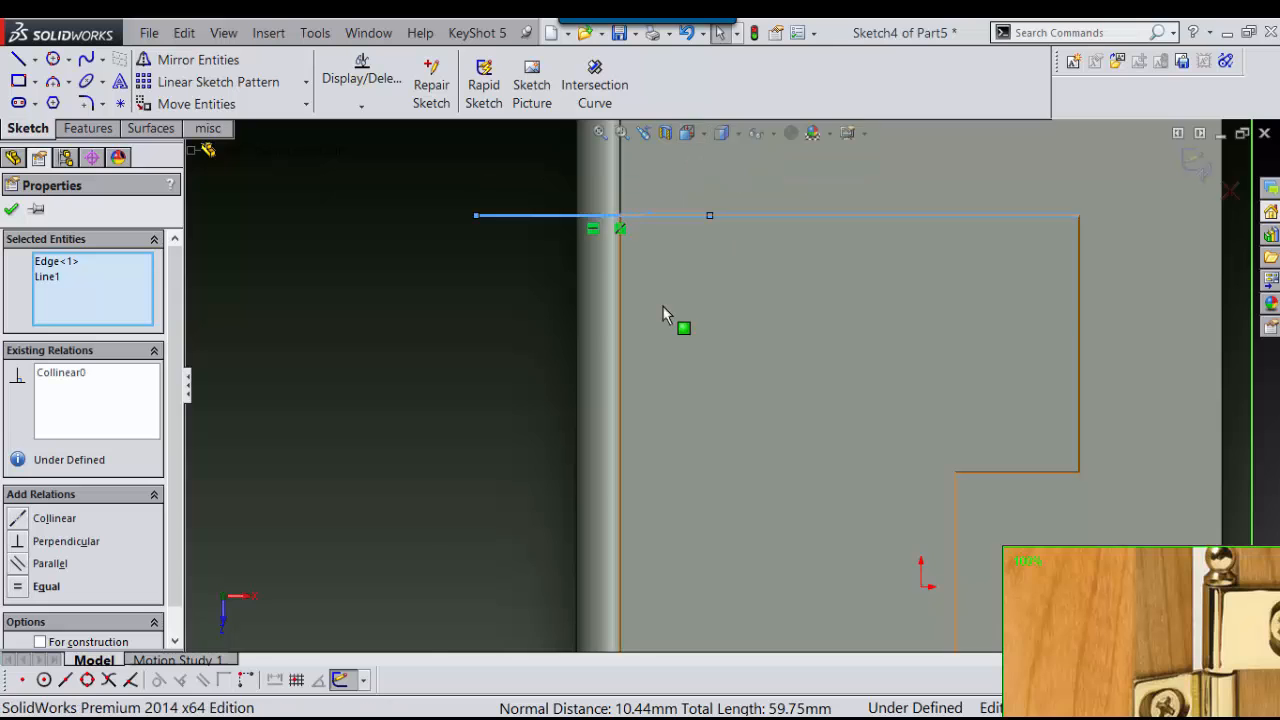
Draw a second horizontal line about 20.6 mm long across the knuckle, just below the first line
key("z")
key("z")
scroll(962, 458, "down", 3)
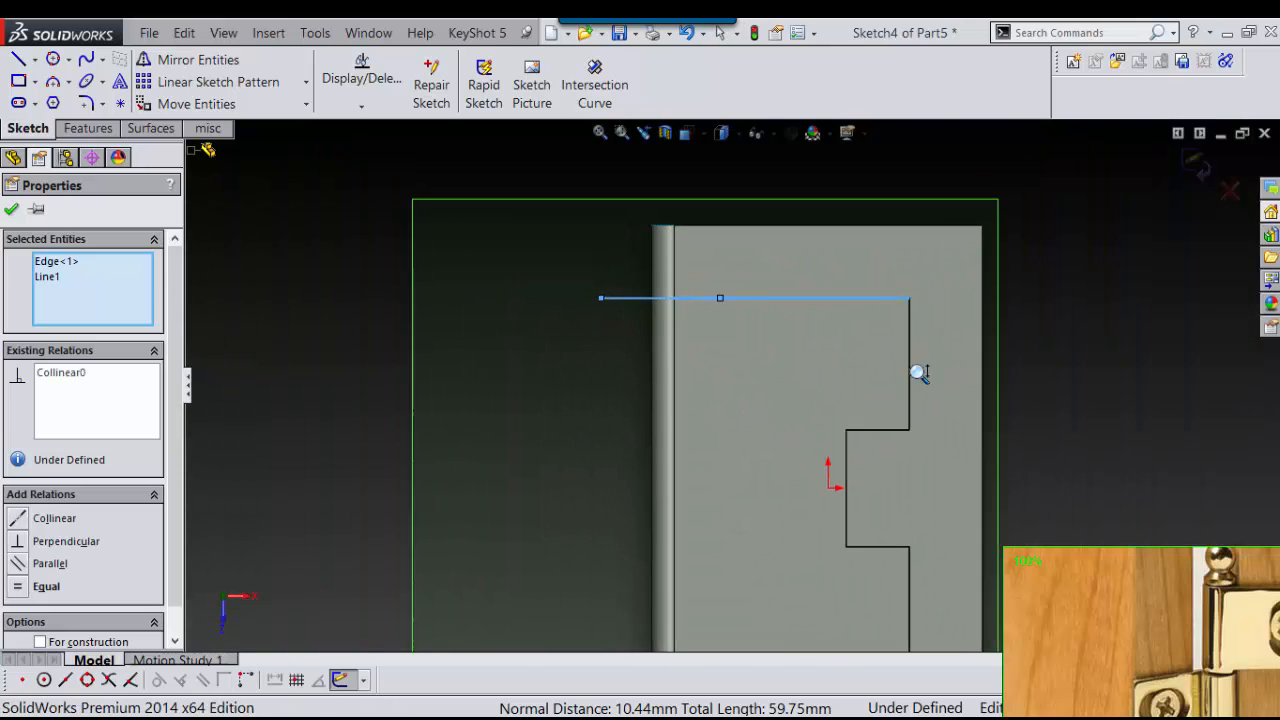
scroll(1074, 397, "down", 2)
right_click_drag(478, 265, 492, 303)
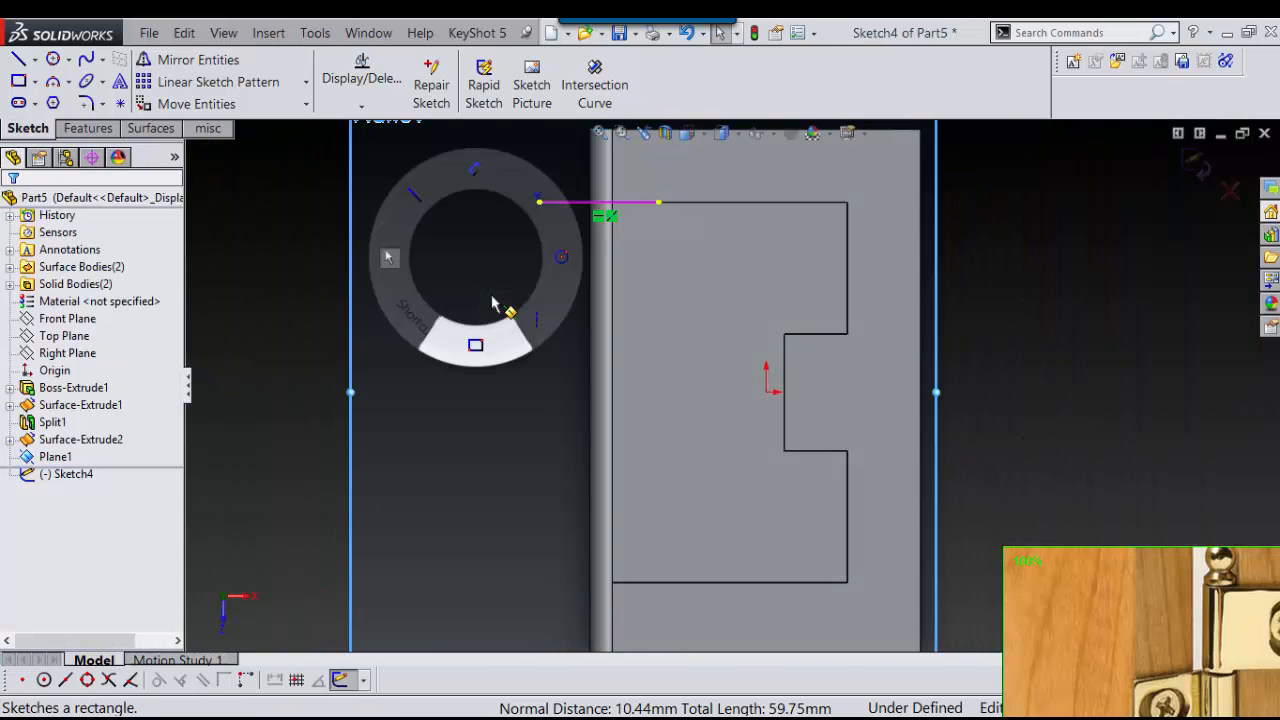
right_click_drag(467, 252, 415, 196)
scroll(636, 214, "down", 4)
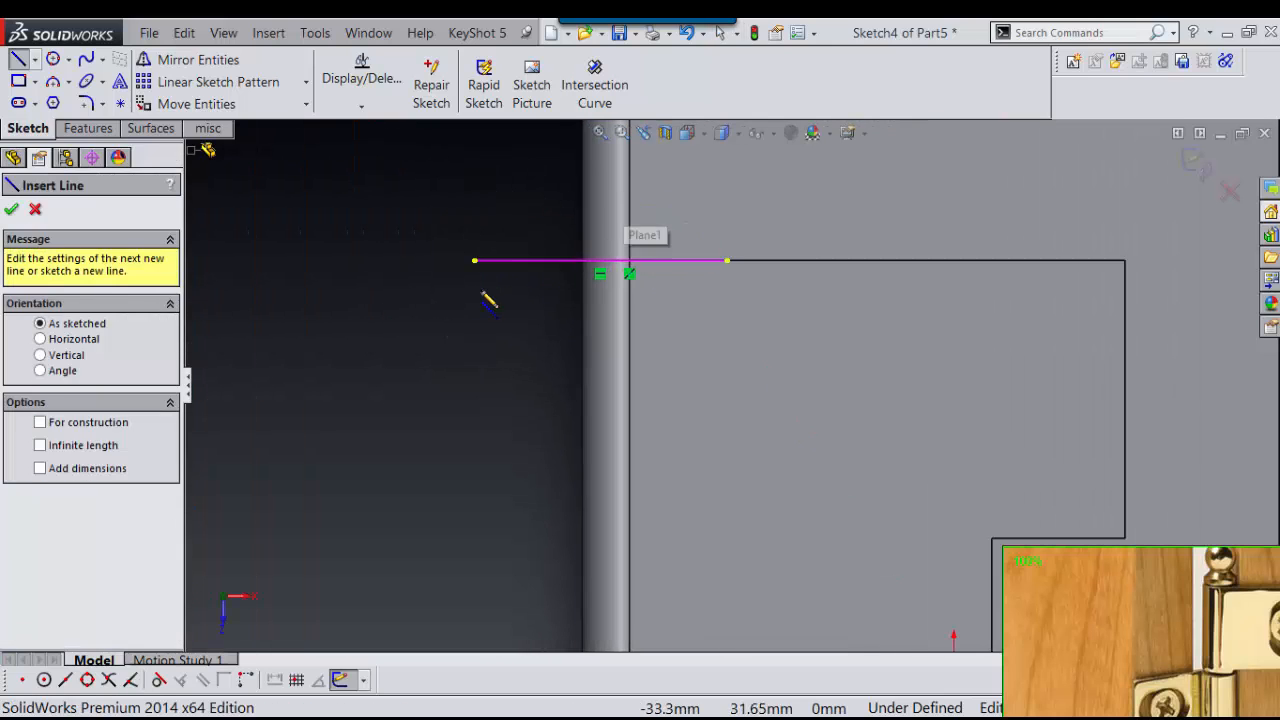
left_click(476, 293)
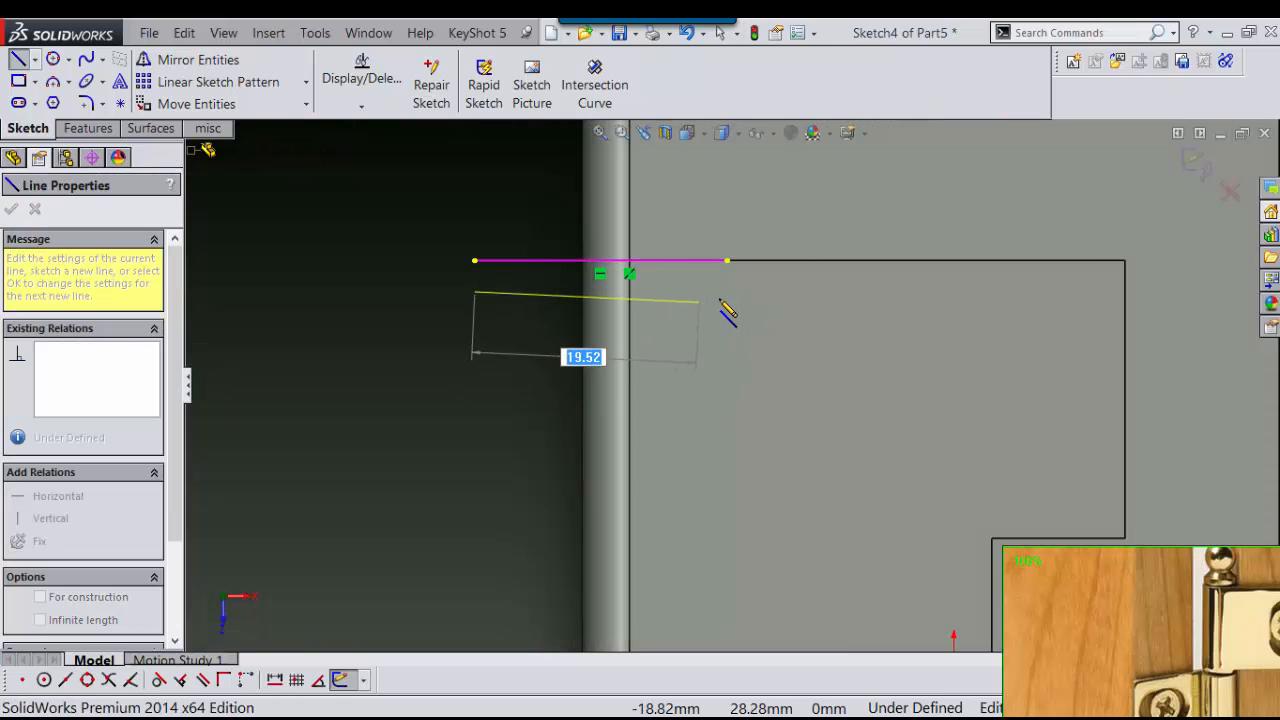
left_click(734, 296)
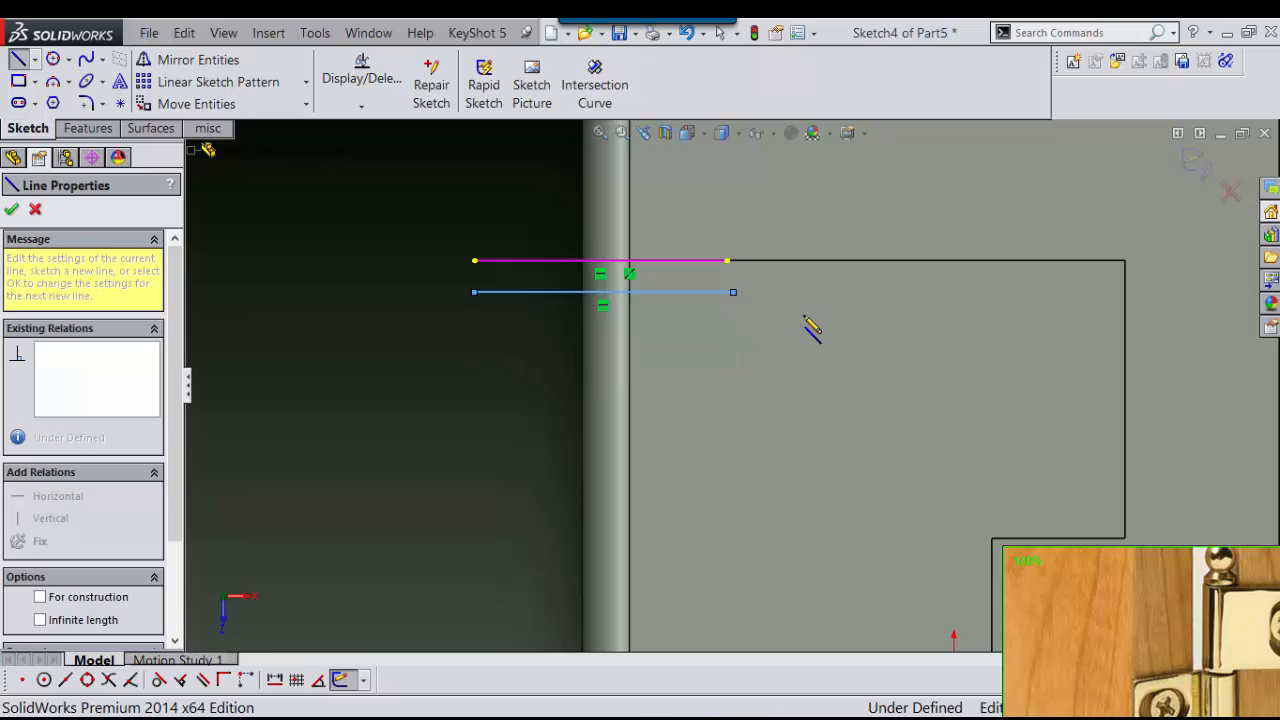
key("Escape")
Dimension the gap between the two horizontal lines and set it to 0.4 mm
right_click_drag(401, 317, 358, 315)
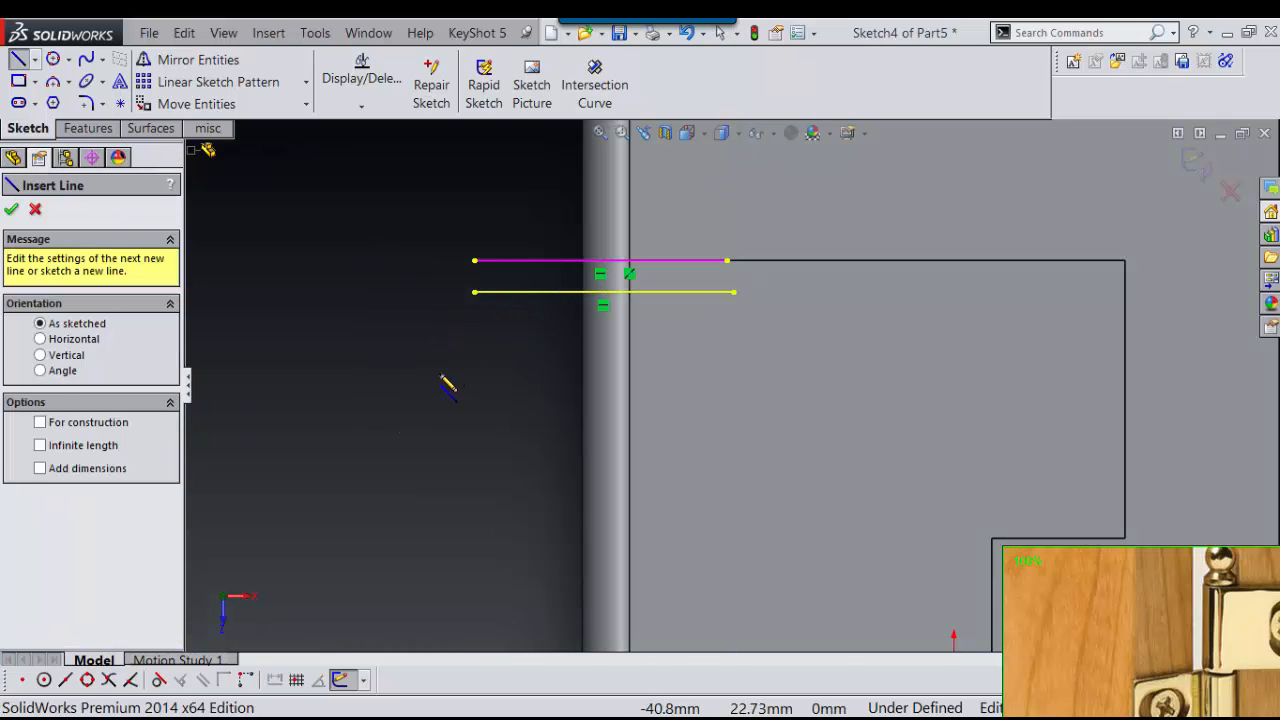
right_click_drag(447, 385, 429, 243)
scroll(590, 312, "down", 3)
left_click(565, 298)
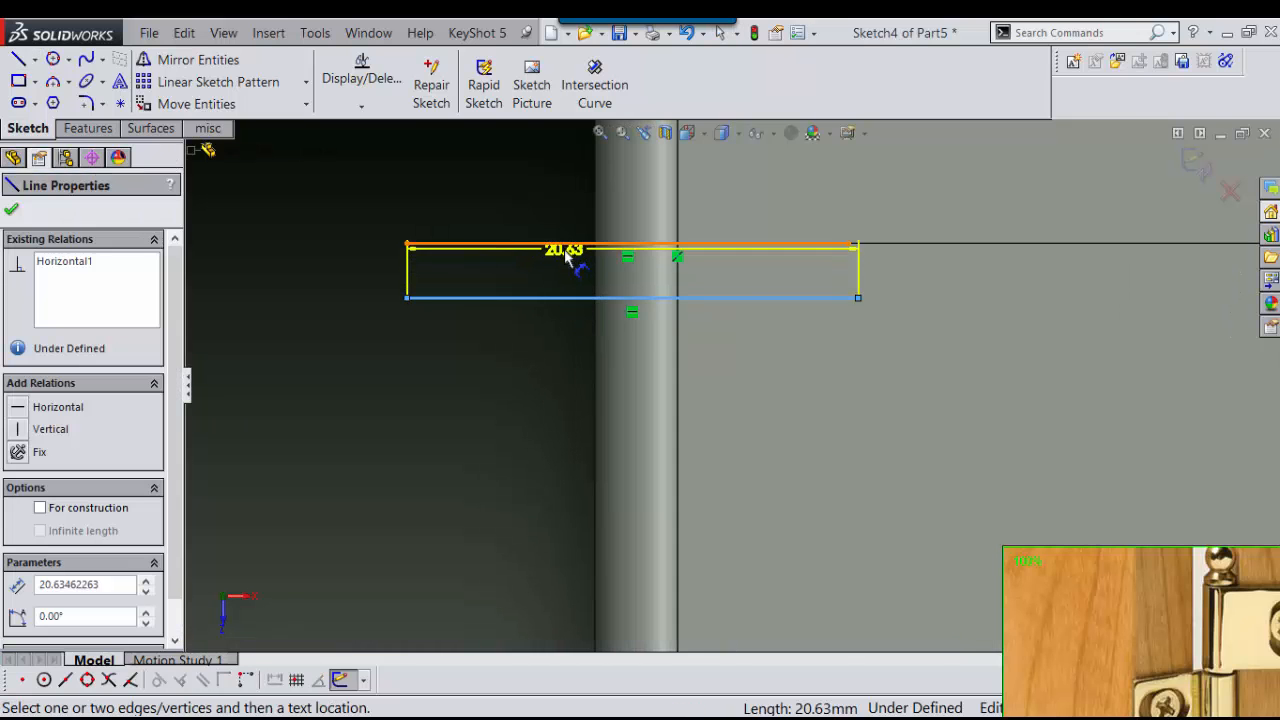
left_click(566, 244)
left_click(368, 273)
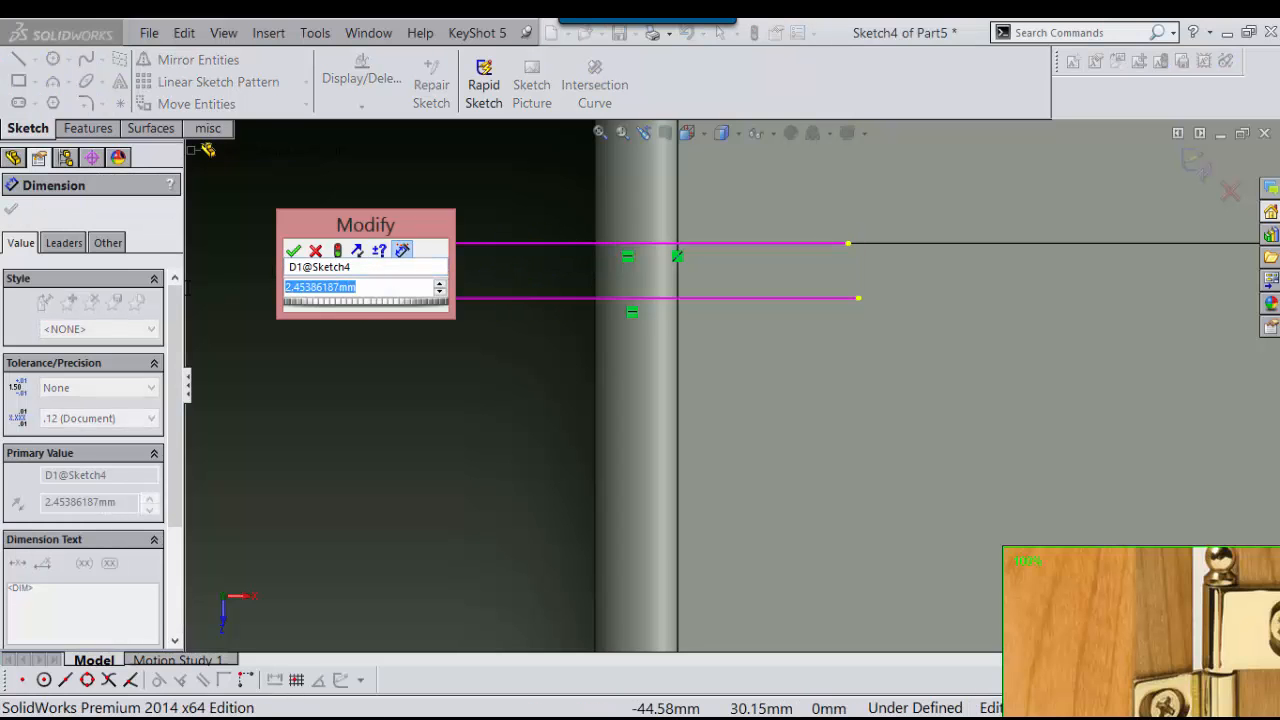
type("0.4")
key("Return")
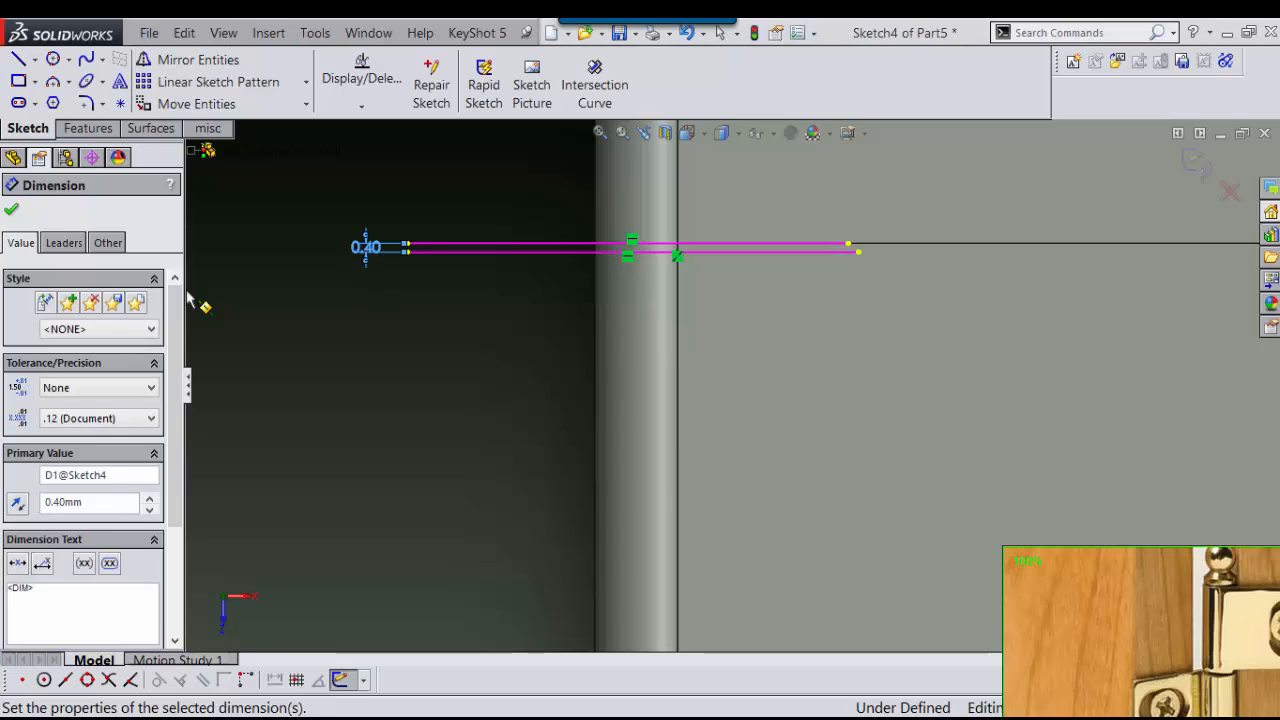
scroll(370, 390, "up", 2)
key("Escape")
key("Escape")
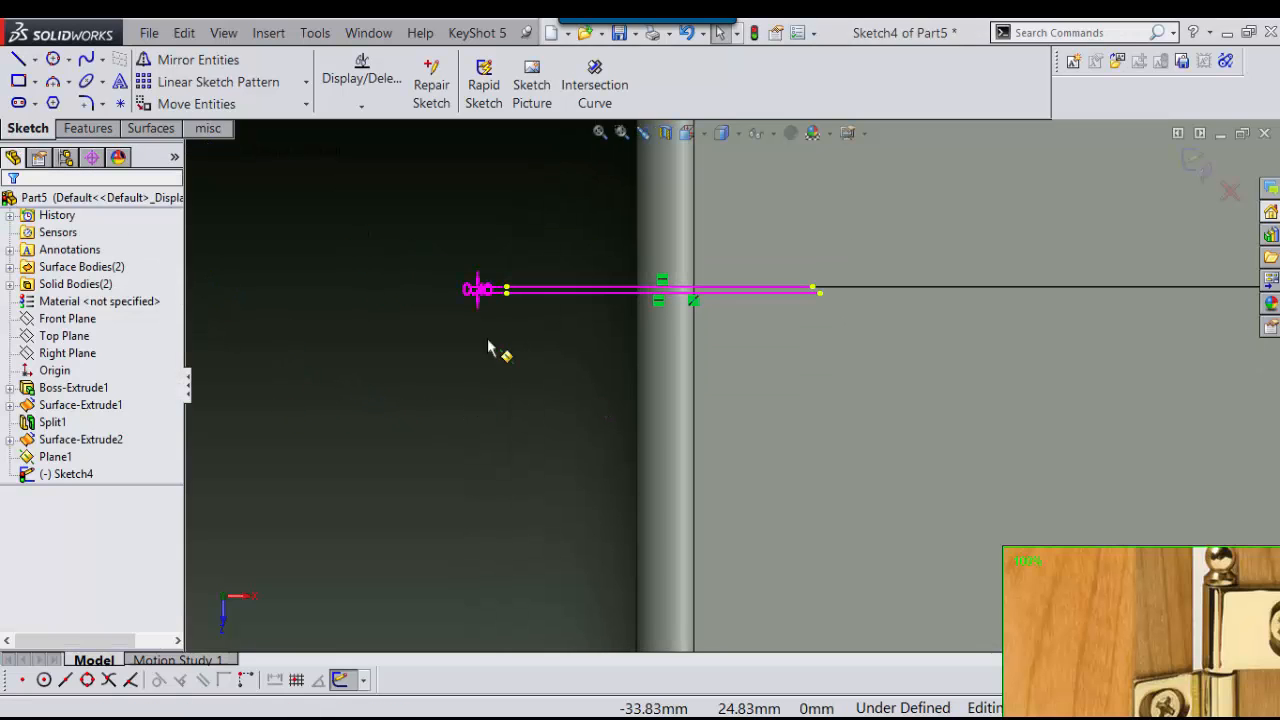
Select the pair of horizontal lines with its gap dimension and place a copy further down across the knuckle
left_click_drag(476, 310, 583, 405)
left_click_drag(341, 378, 577, 228)
left_click_drag(573, 169, 428, 465)
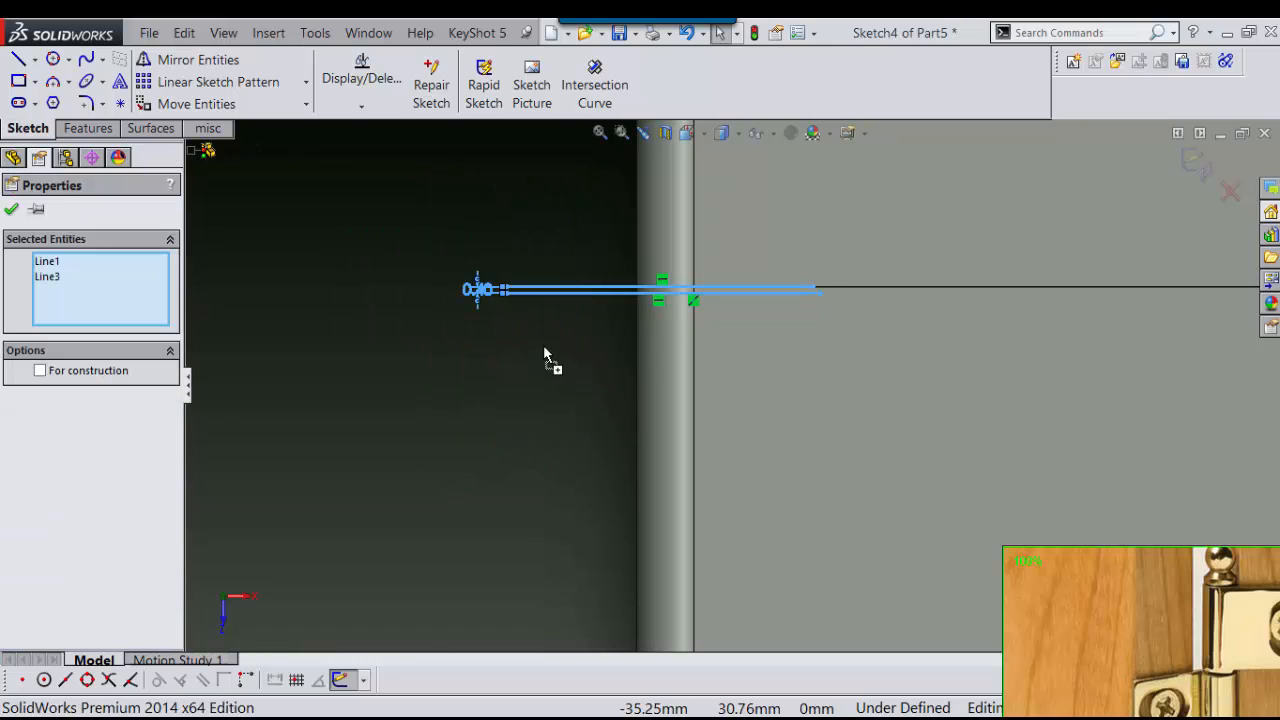
left_click_drag(545, 355, 525, 562, "ctrl")
Copy the second line pair with its dimension to just above the inner leaf's lower edge
key("z")
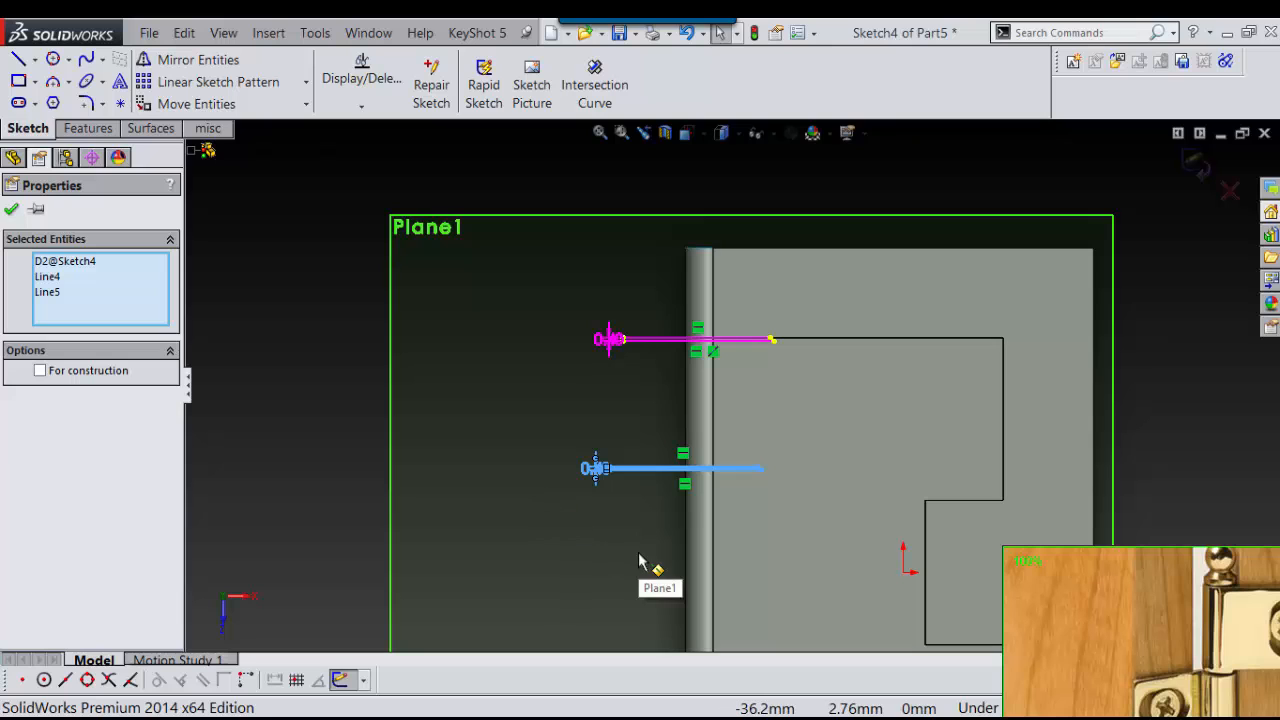
middle_click_drag(639, 556, 587, 460, "shift")
mouse_move(637, 628)
middle_mouse_down("ctrl")
mouse_move(566, 494)
mouse_move(527, 222)
mouse_move(677, 377)
middle_mouse_up("ctrl")
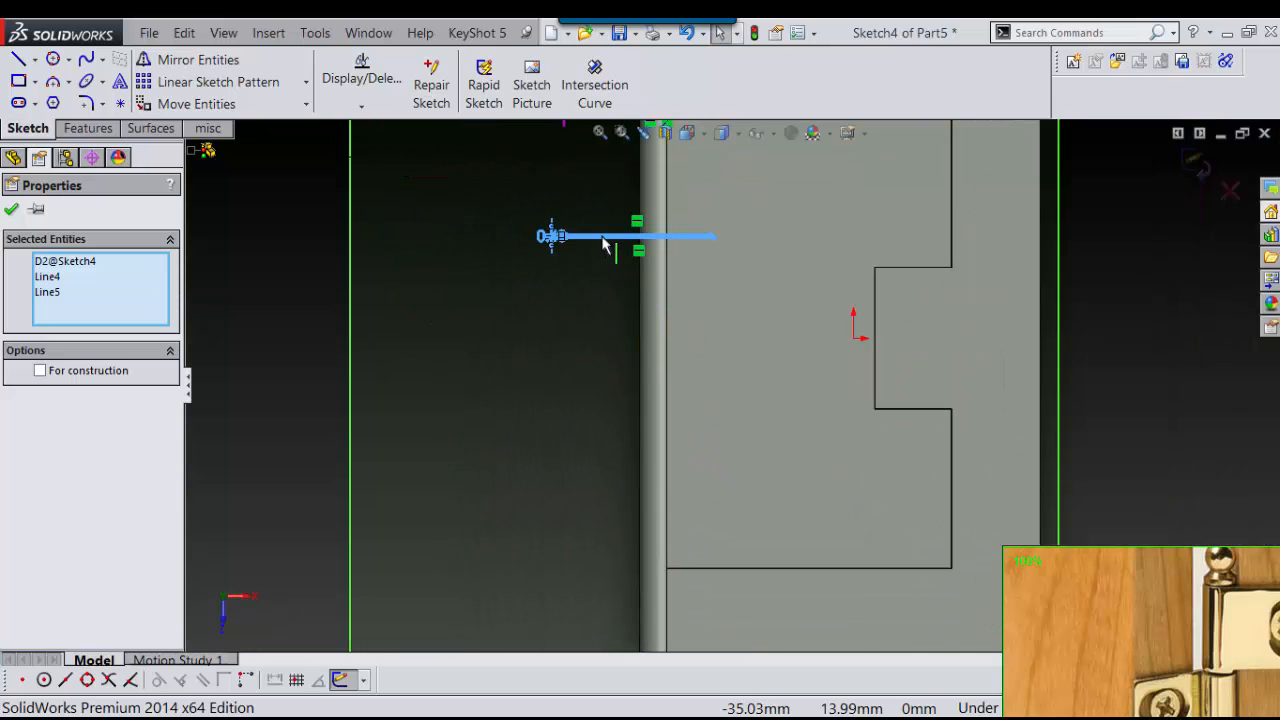
left_click_drag(602, 237, 589, 421, "ctrl")
left_click_drag(594, 554, 595, 555, "ctrl")
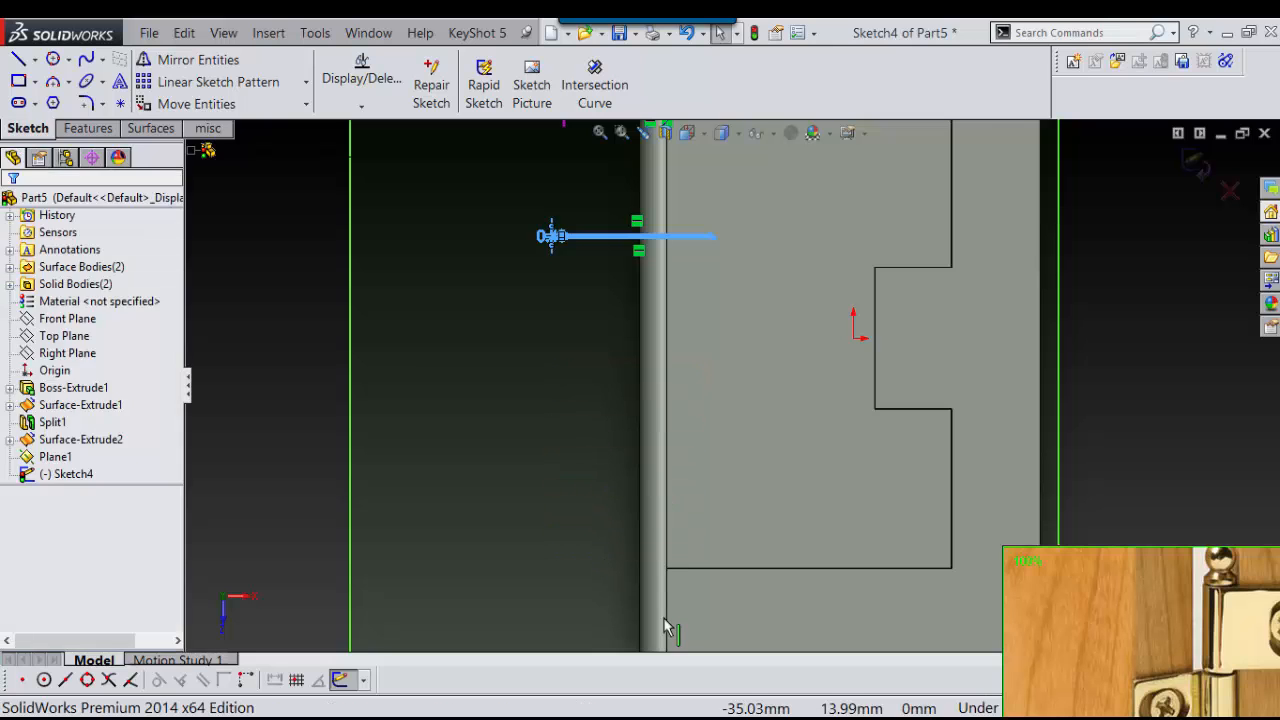
Make the third pair's lower line collinear with the inner leaf's lower edge and close the sketch
scroll(670, 565, "down", 3)
scroll(697, 512, "down", 3)
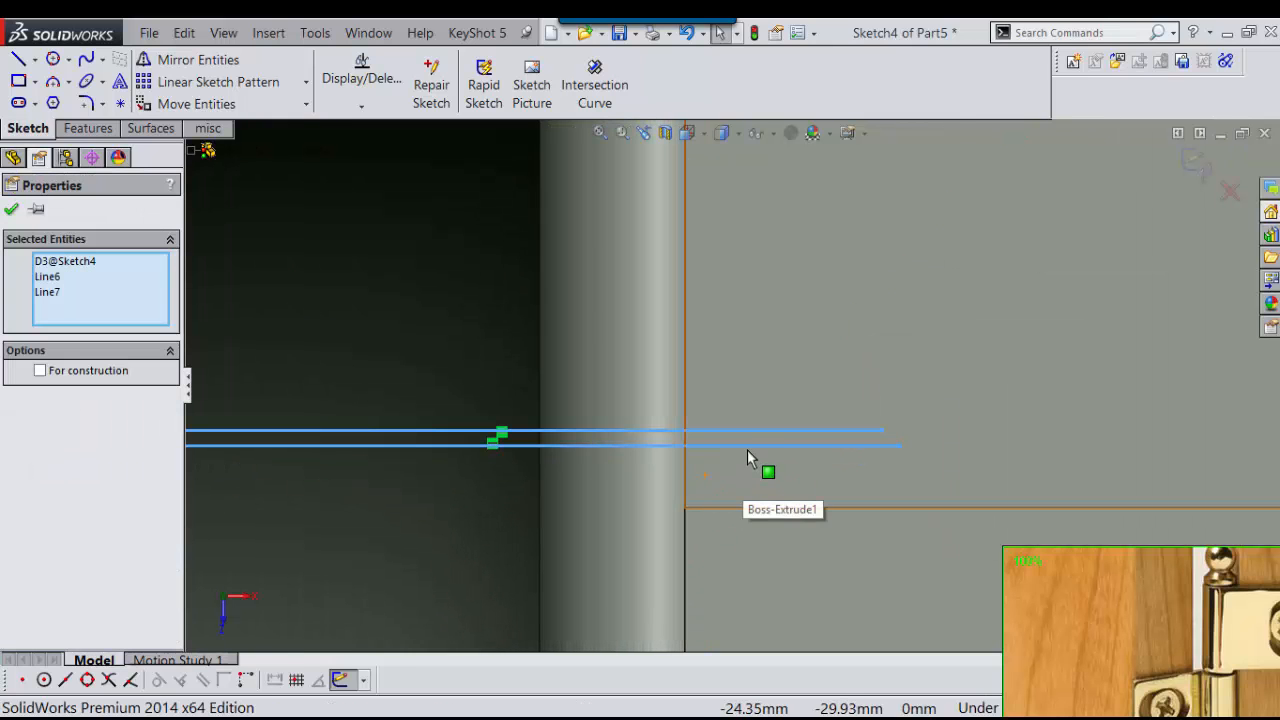
left_click(755, 475)
left_click(752, 446)
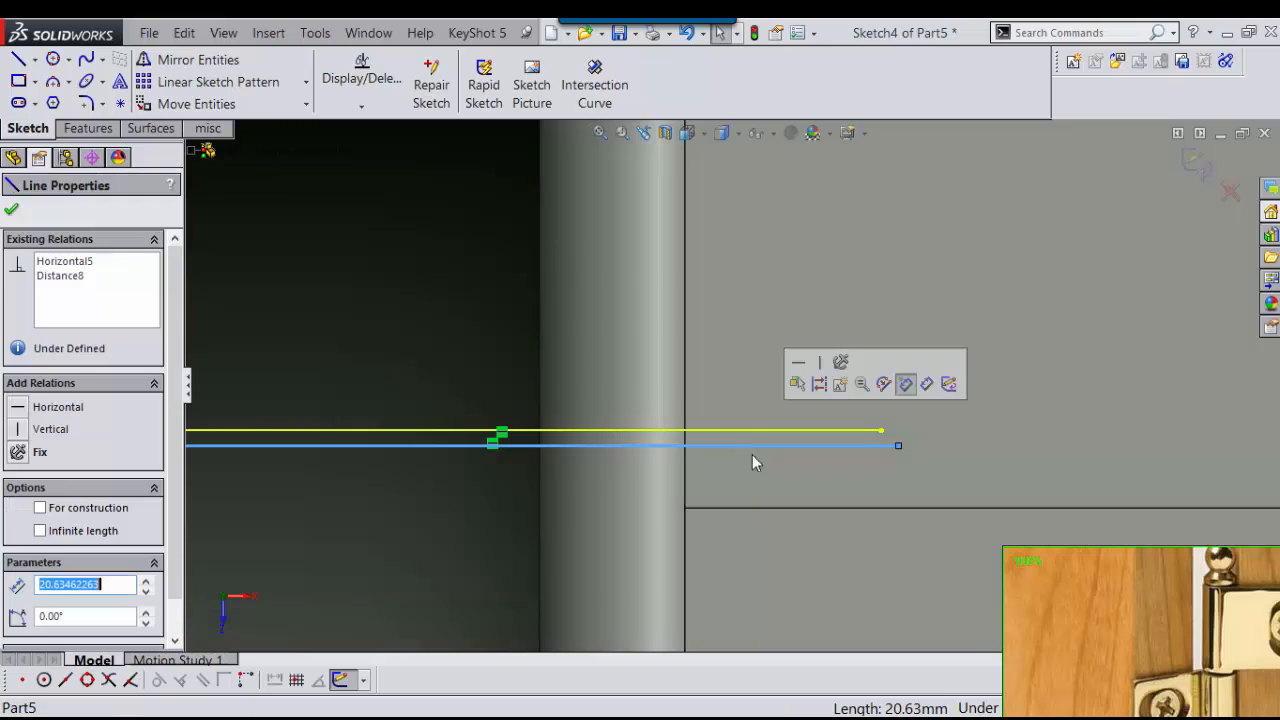
left_click(756, 509, "ctrl")
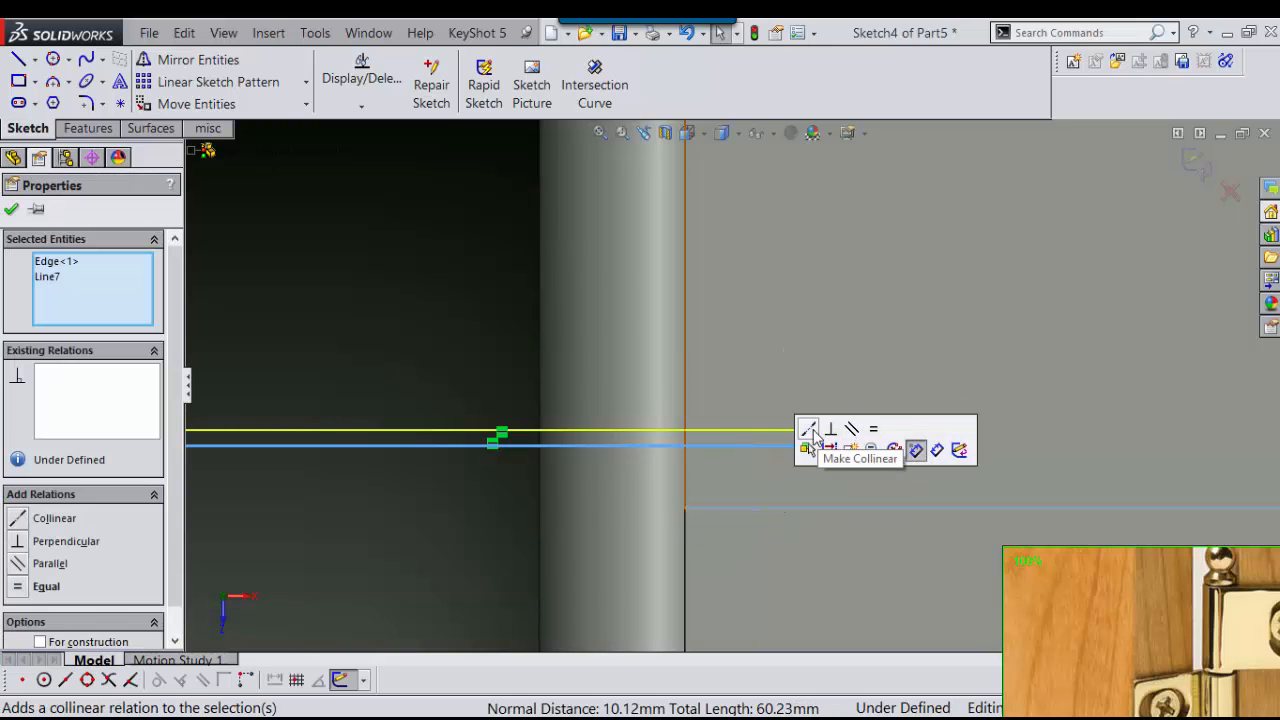
left_click(814, 437)
scroll(814, 484, "up", 8)
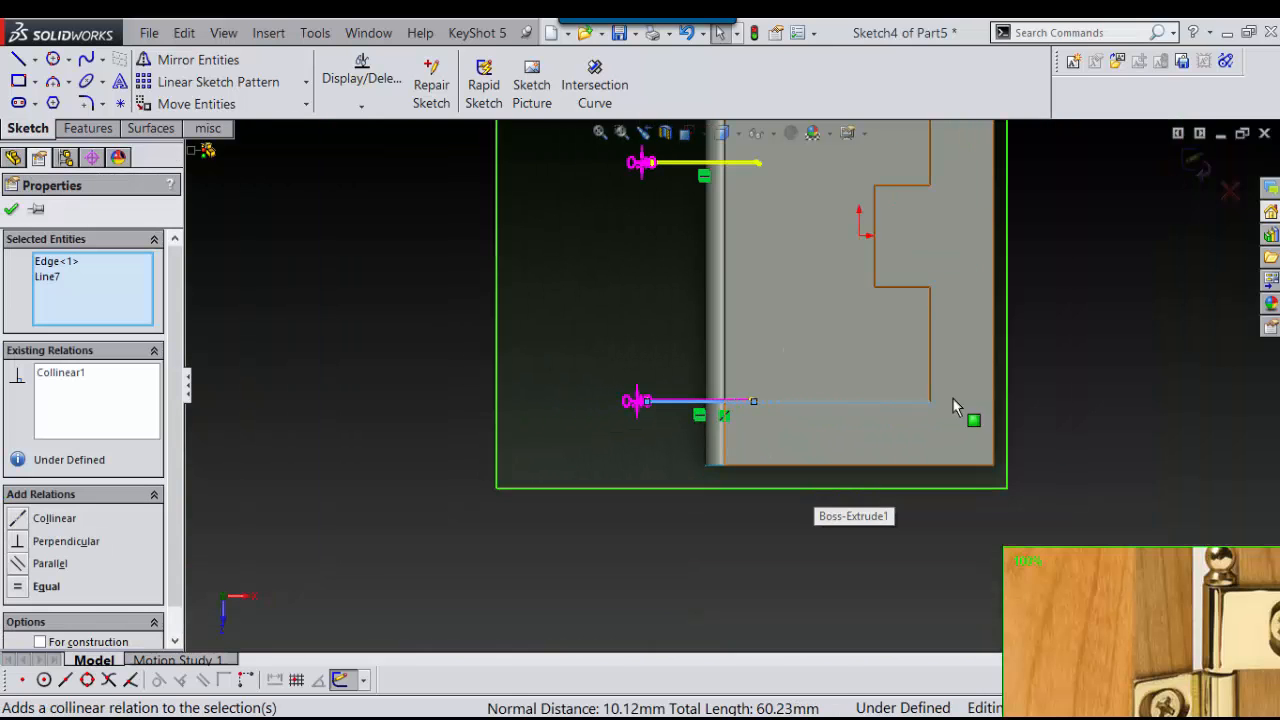
left_click(1194, 165)
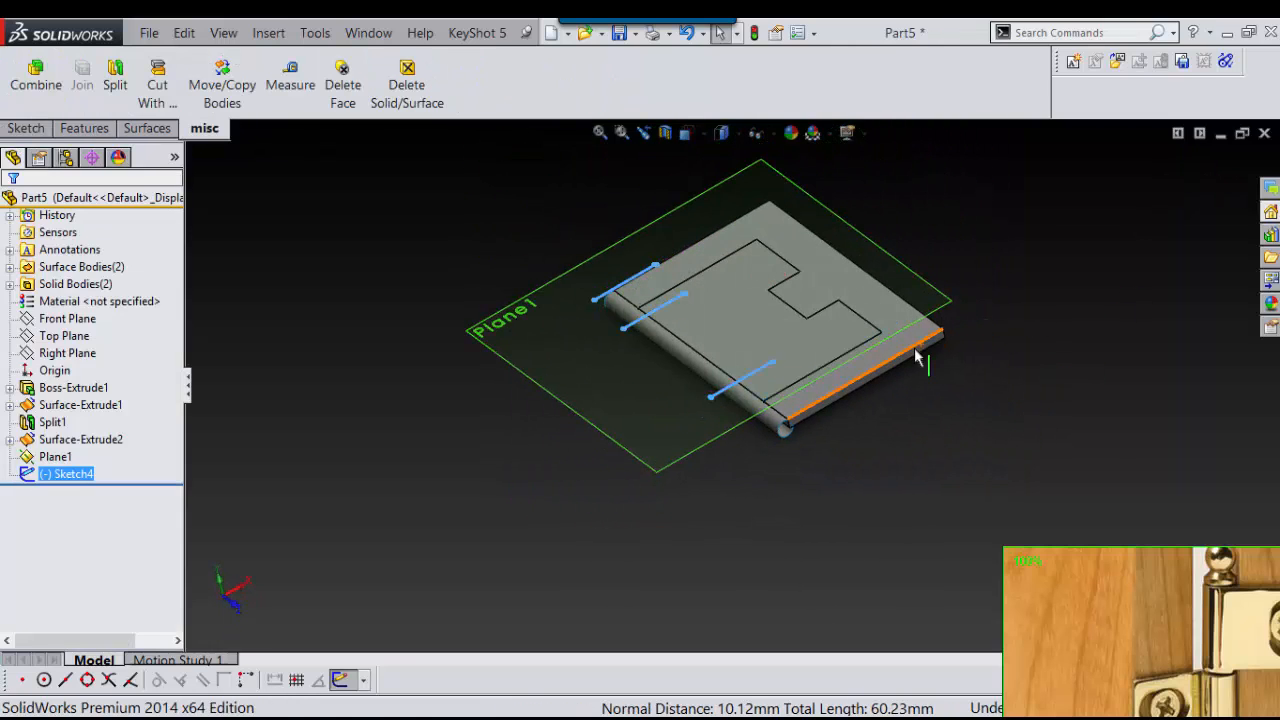
mouse_move(916, 352)
middle_mouse_down()
mouse_move(935, 440)
mouse_move(888, 414)
middle_mouse_up()
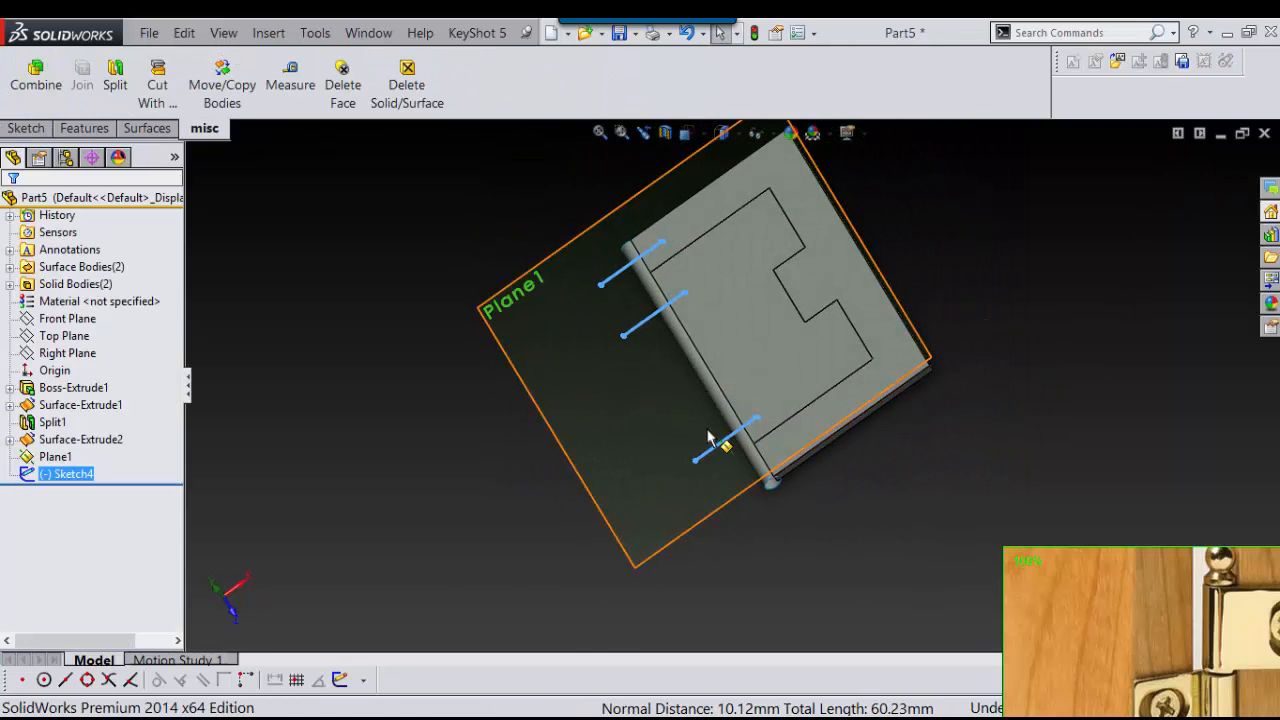
Edit the knuckle gap sketch, delete the middle pair of horizontal lines, and close the sketch
scroll(674, 342, "down", 3)
scroll(636, 268, "down", 1)
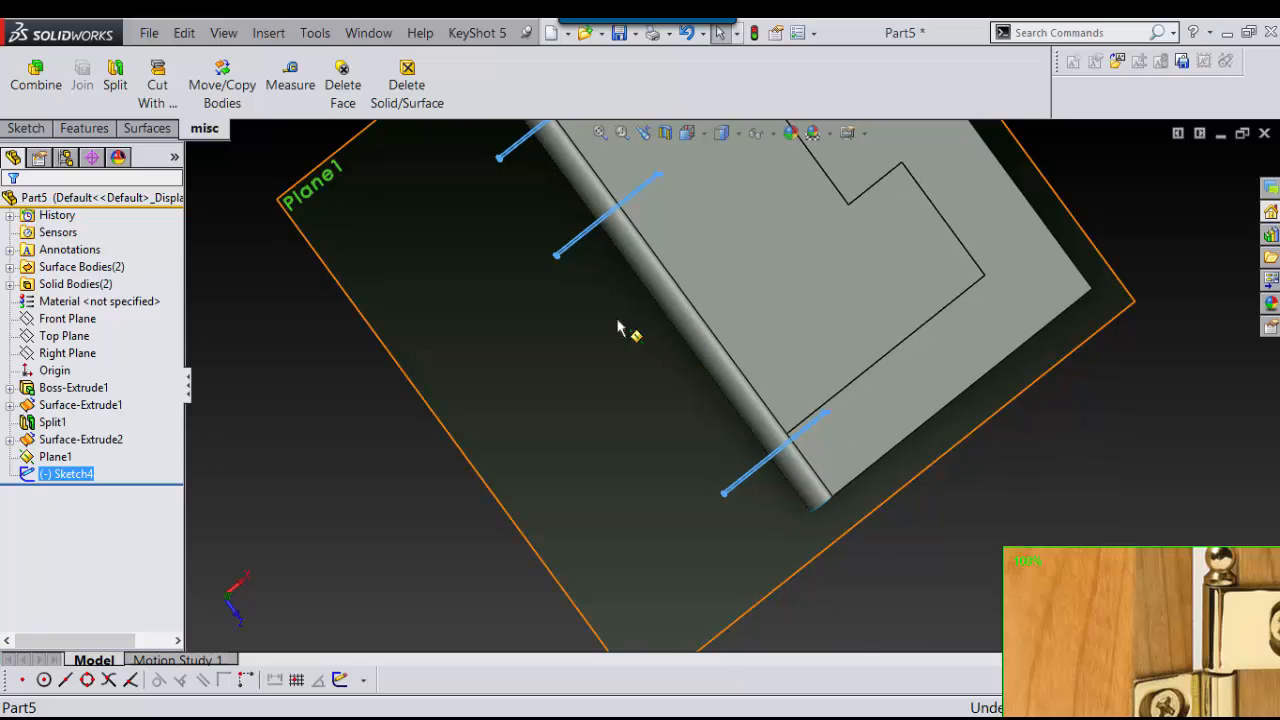
scroll(592, 268, "down", 4)
left_click(690, 188)
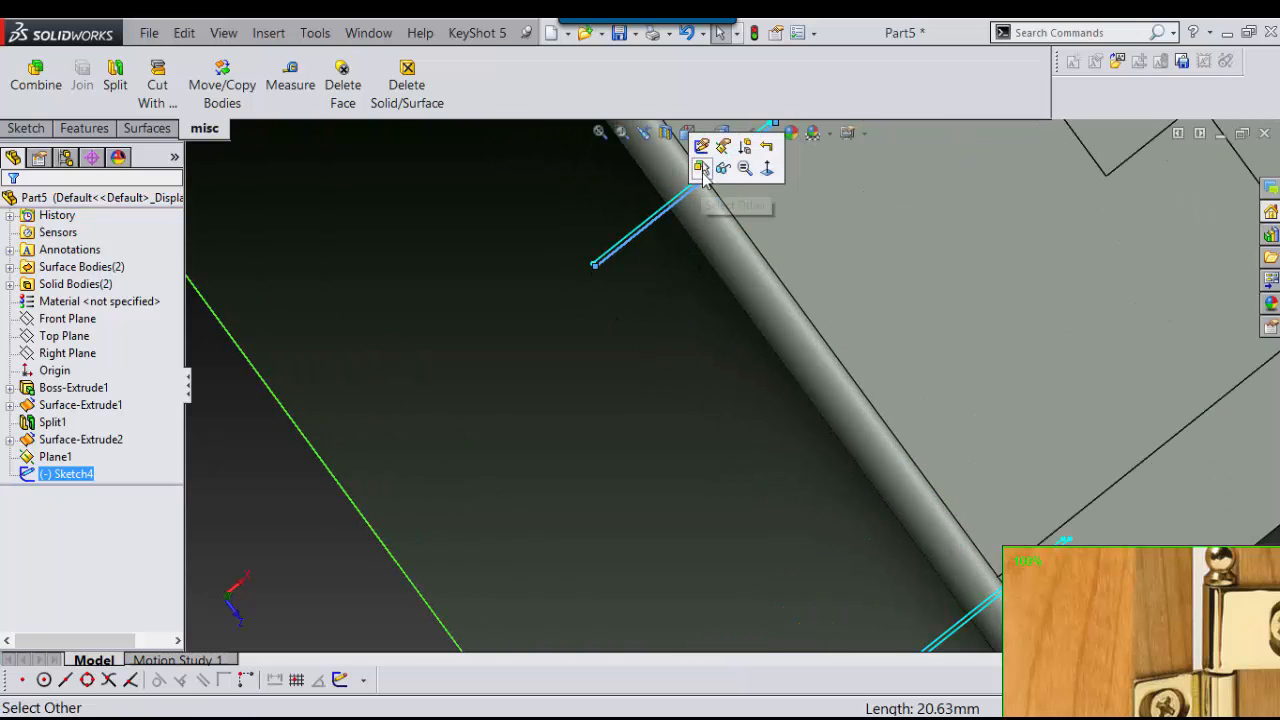
left_click(707, 146)
left_click(626, 249)
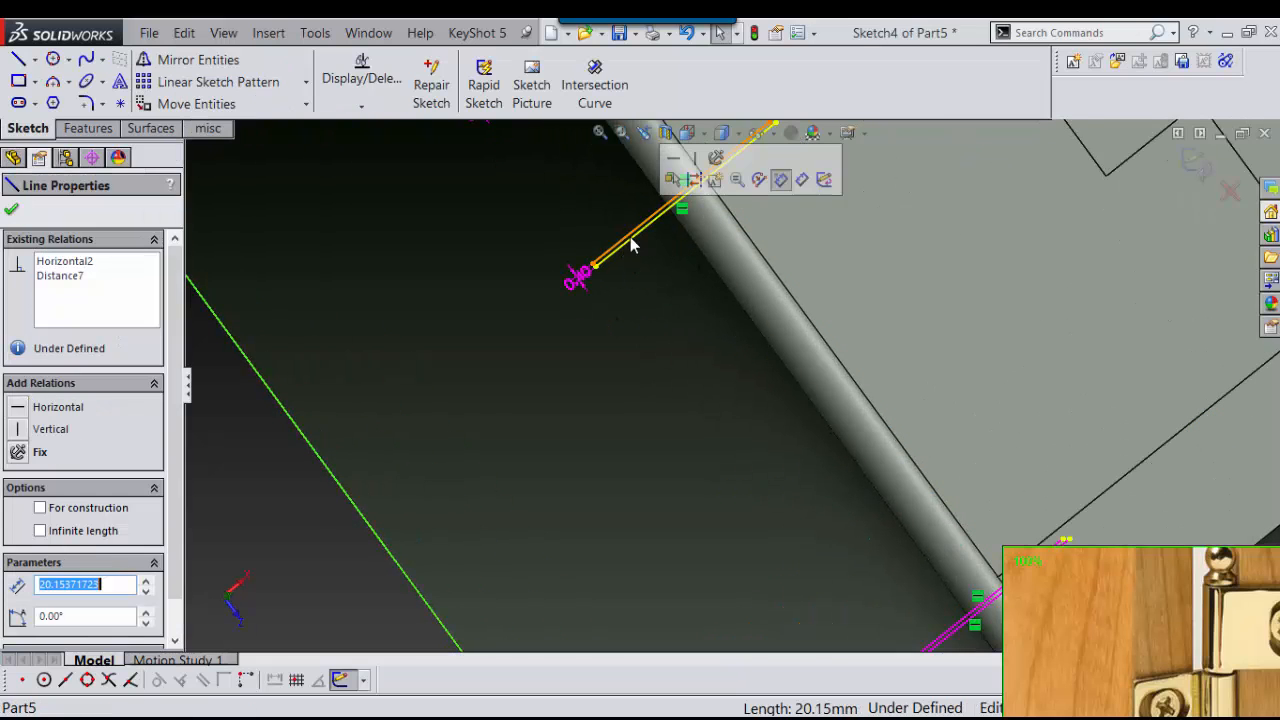
key("Escape")
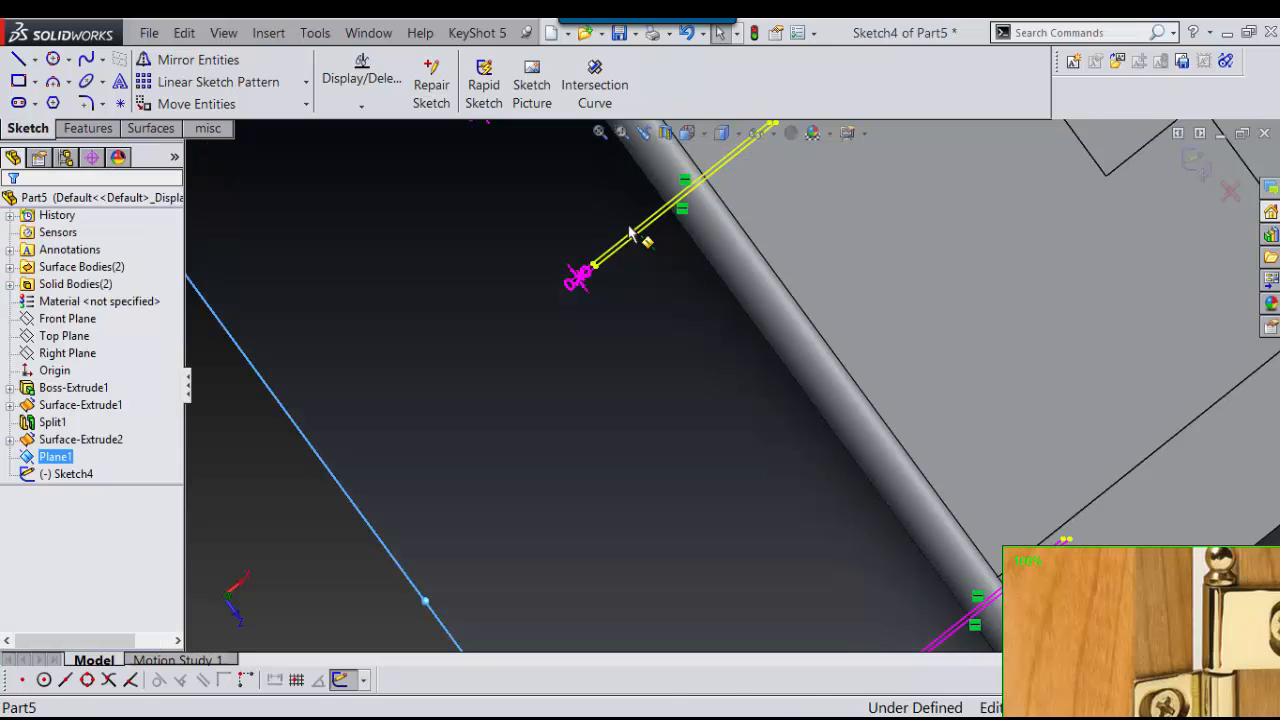
left_click(630, 243)
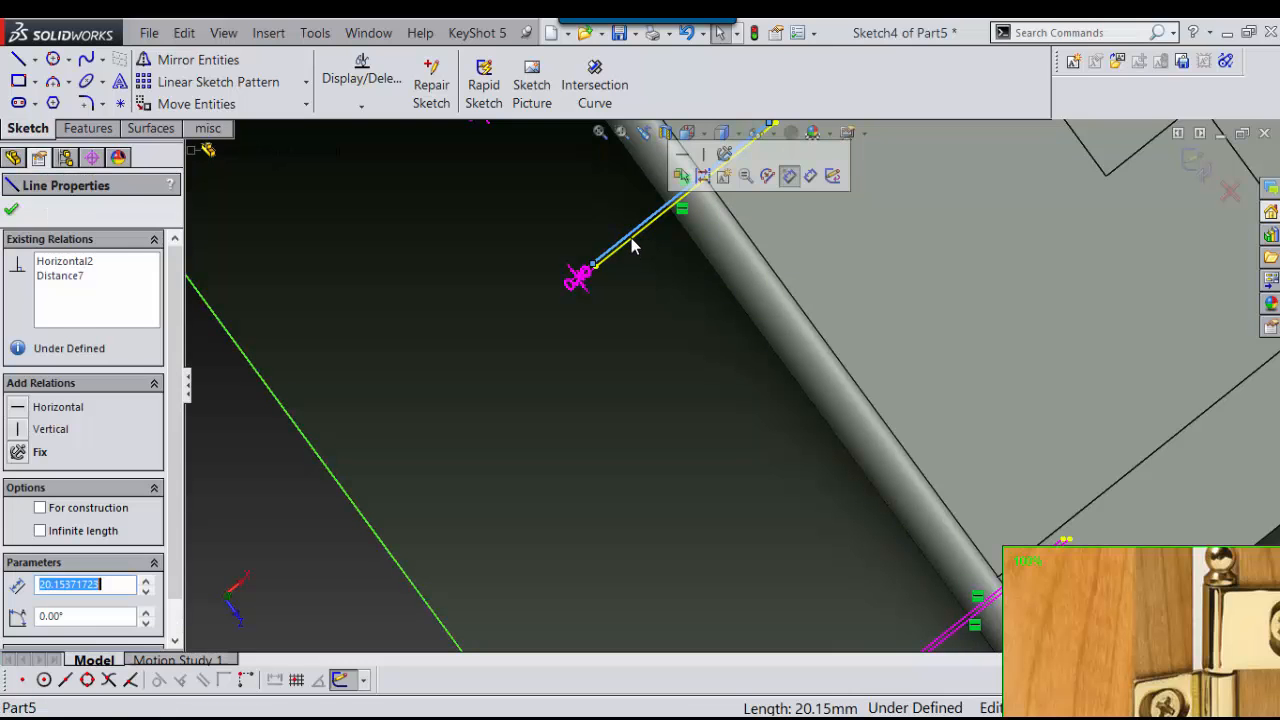
key("Escape")
left_click(631, 246)
key("Escape")
key("f")
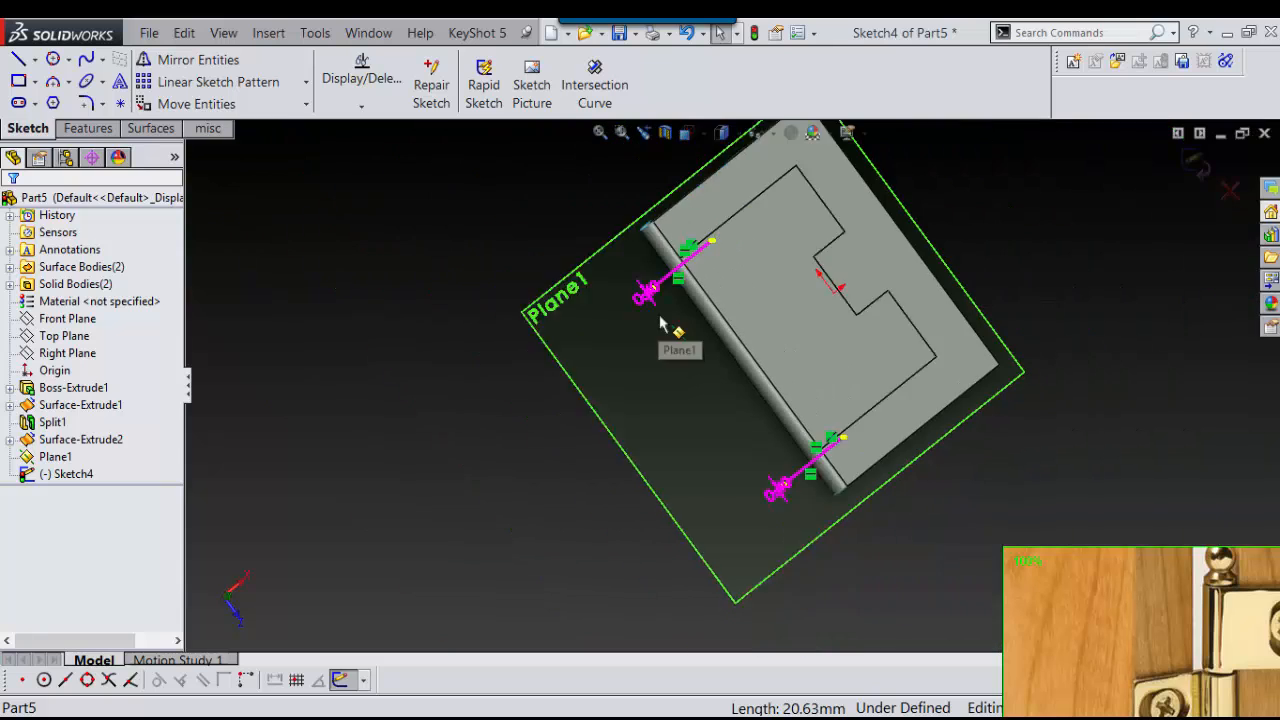
left_click(1193, 163)
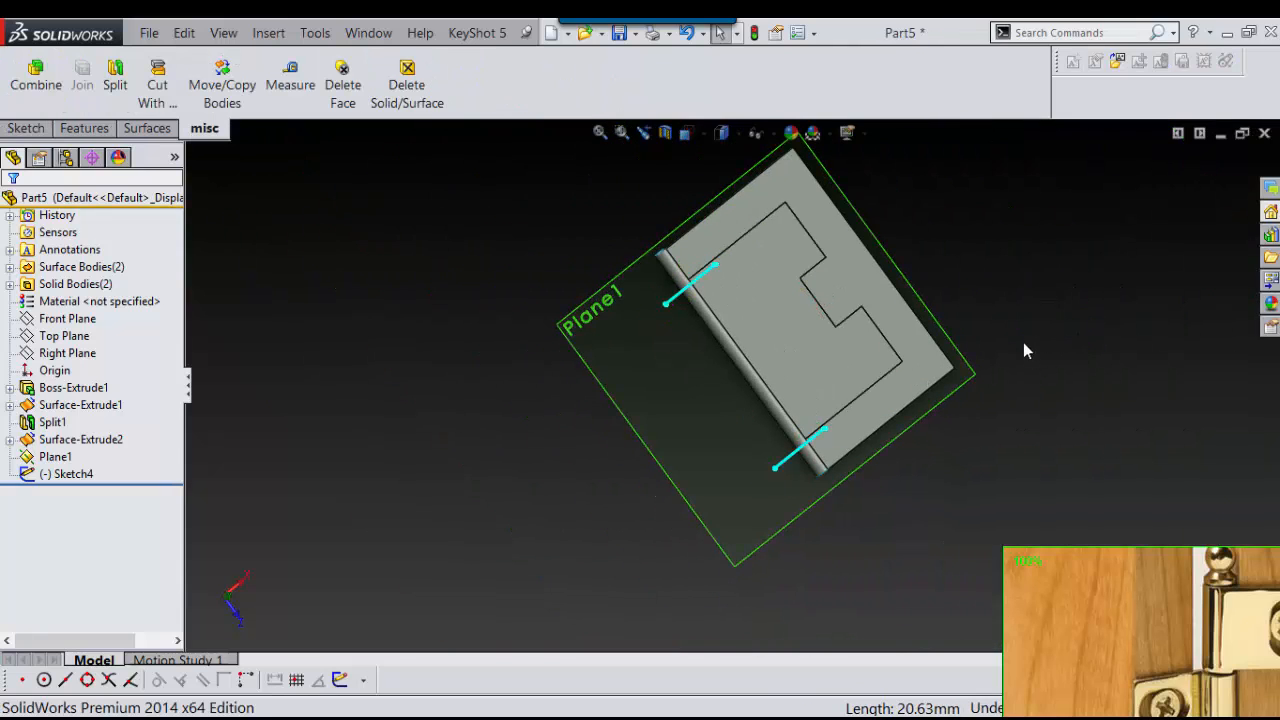
Split the knuckle's cylindrical face with a projection Split Line using the gap sketch
left_click(112, 128)
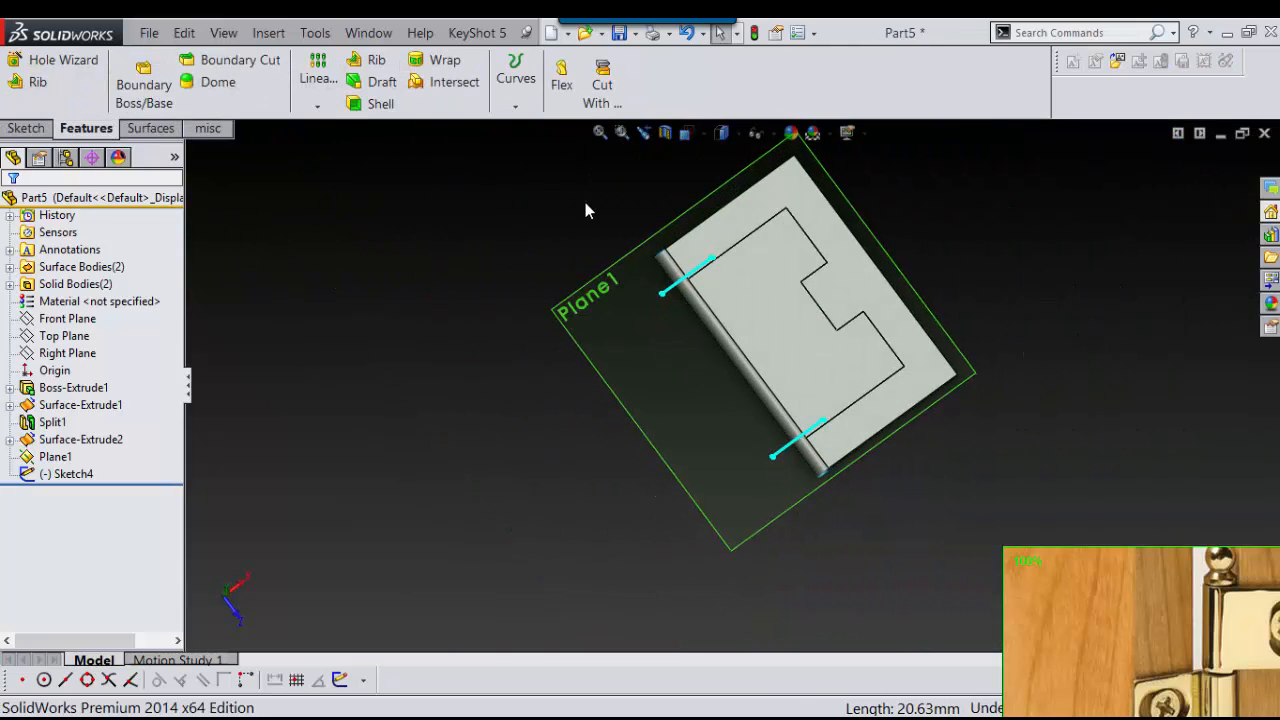
left_click(516, 108)
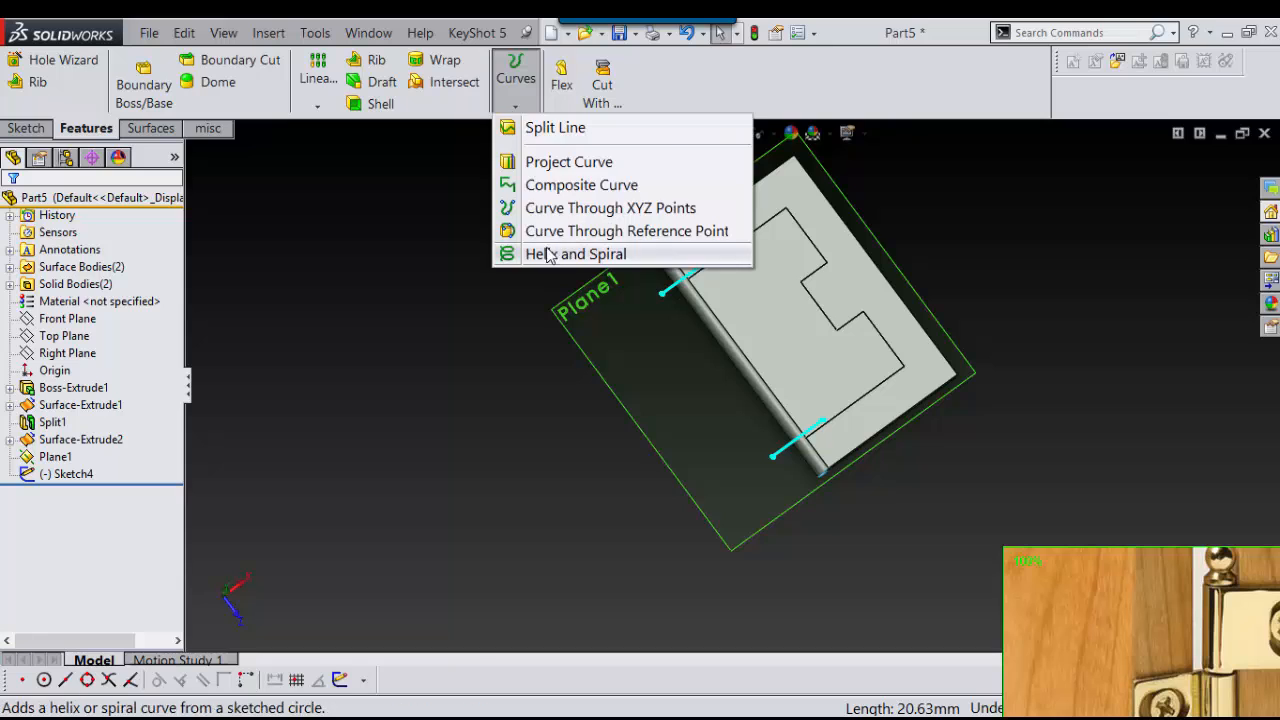
left_click(543, 128)
scroll(693, 290, "down", 3)
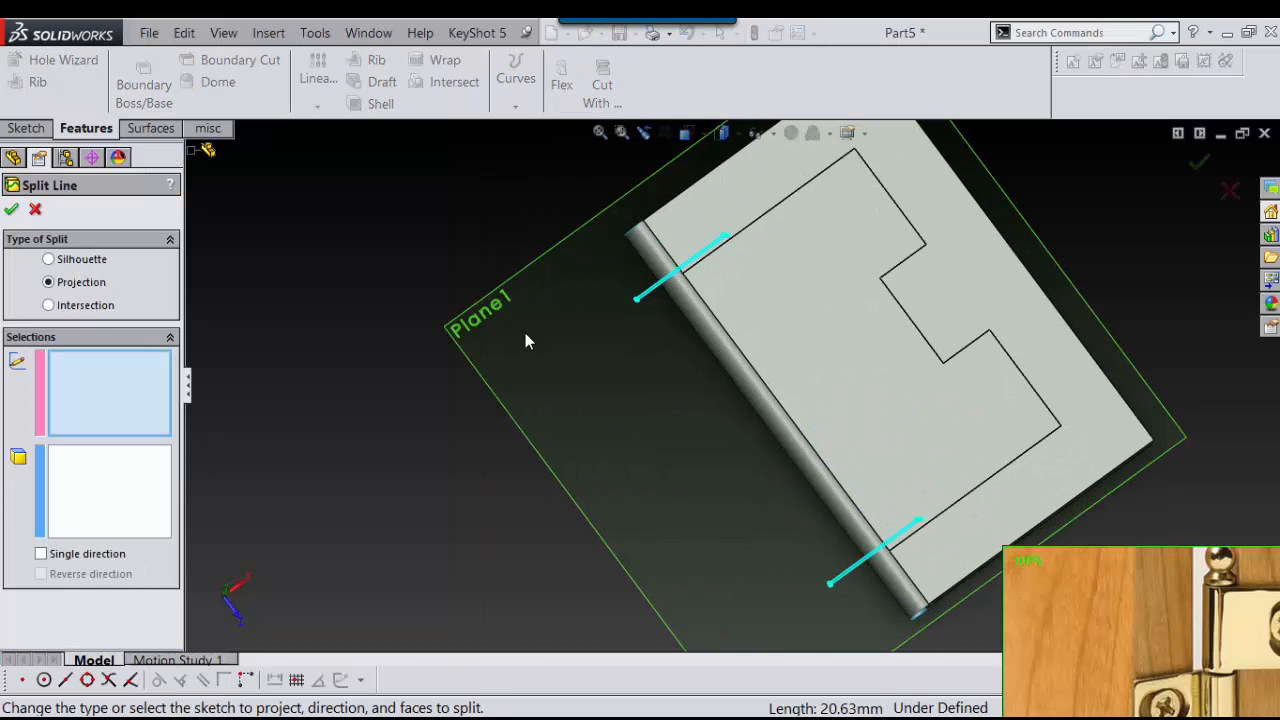
scroll(660, 308, "down", 2)
left_click(676, 302)
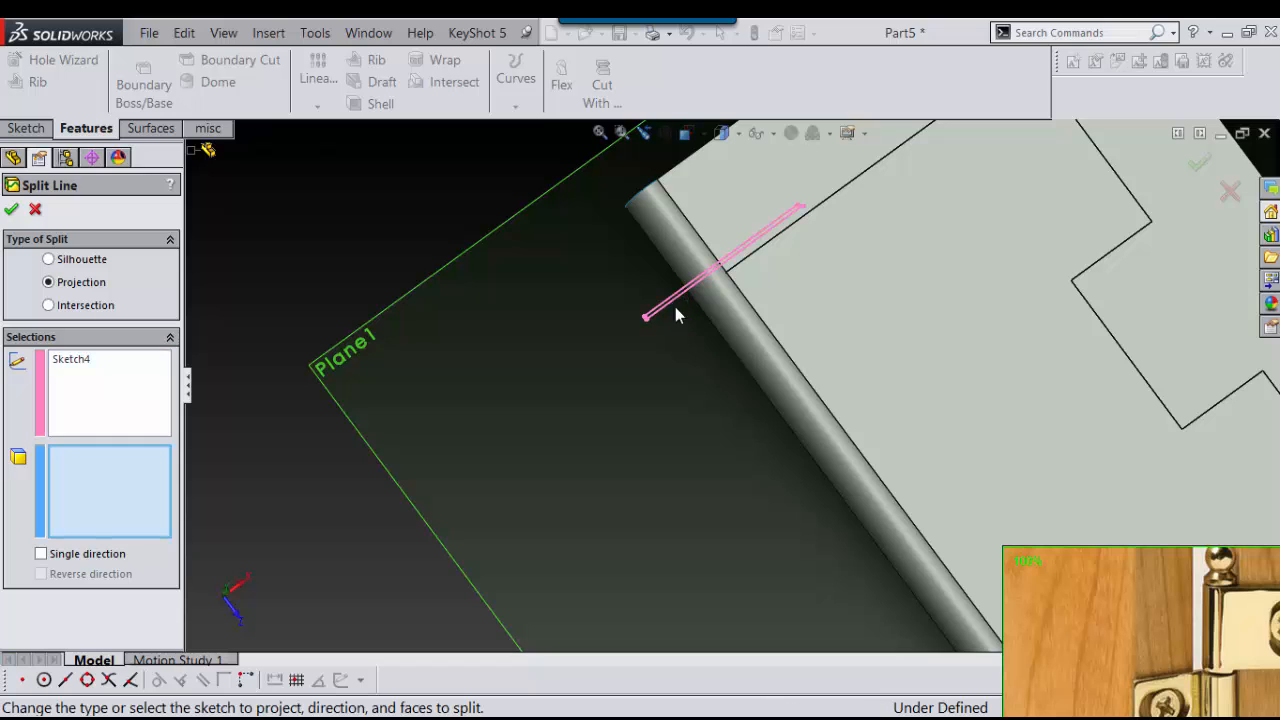
scroll(730, 400, "up", 3)
scroll(845, 572, "down", 3)
scroll(848, 518, "up", 3)
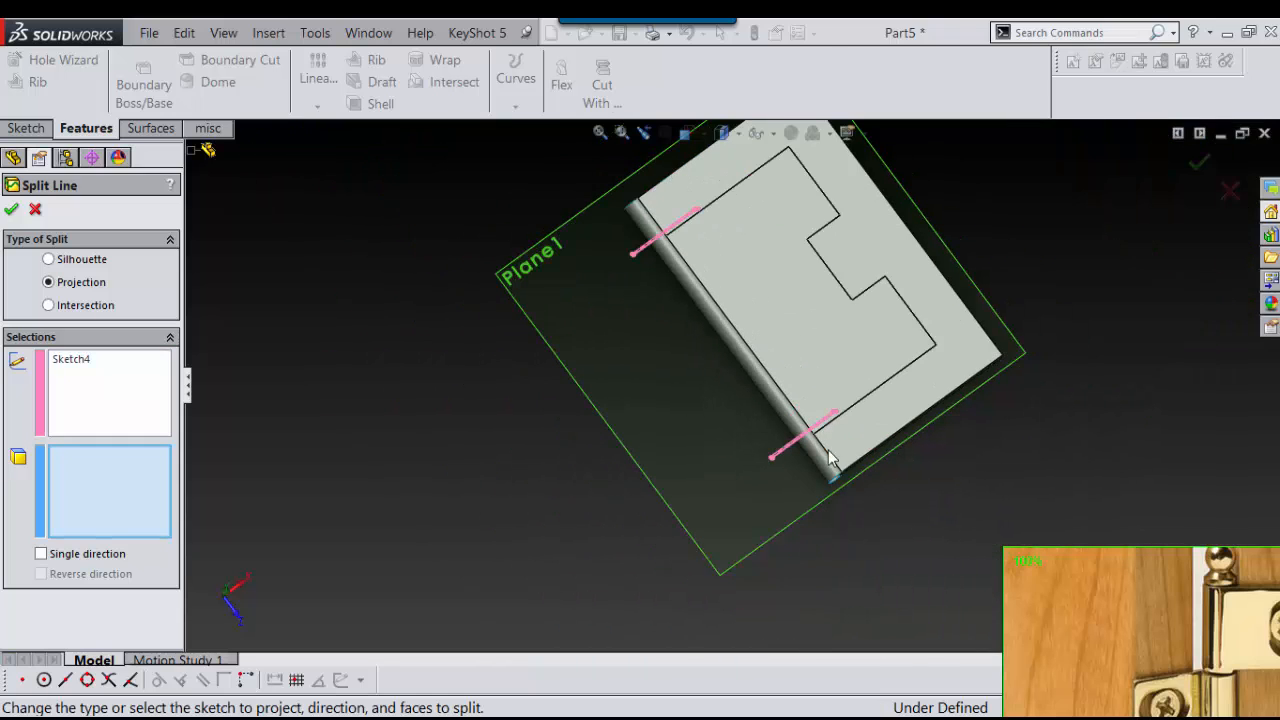
left_click(737, 344)
right_click(737, 344)
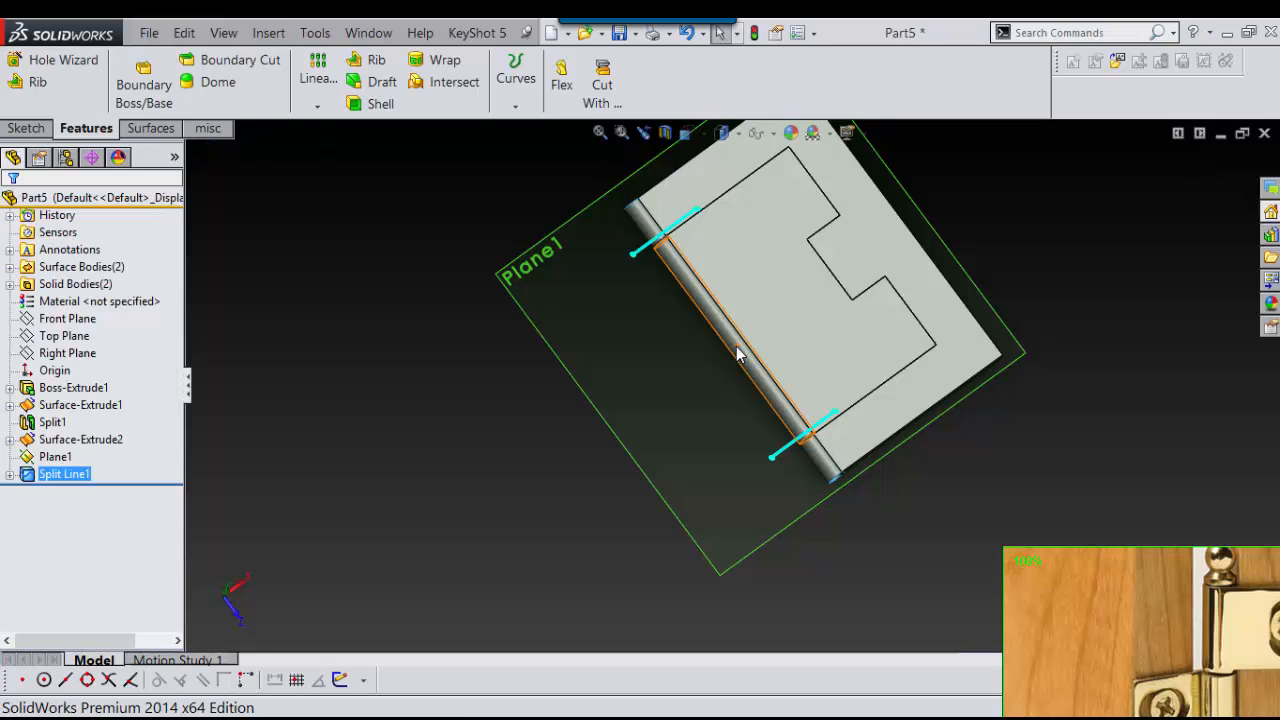
Delete the two narrow gap faces around the knuckle with Delete Face, using the plain Delete option
middle_click_drag(737, 348, 752, 238)
scroll(715, 345, "down", 5)
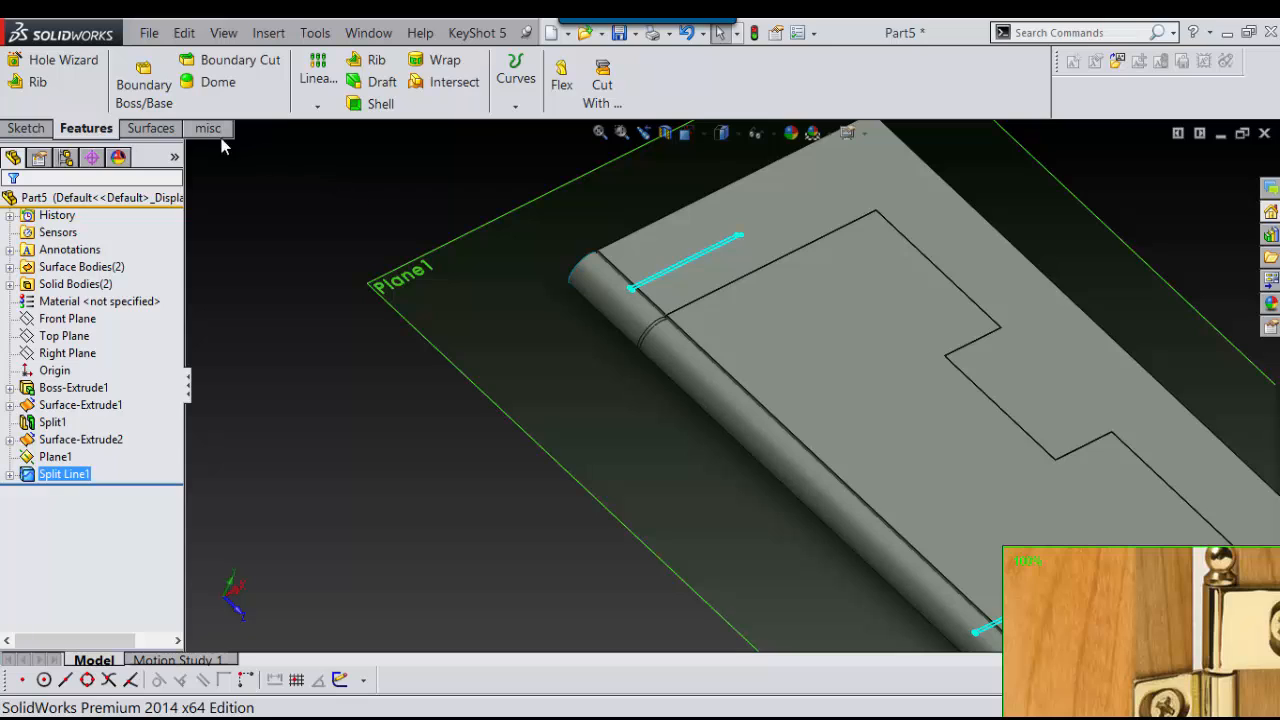
left_click(150, 129)
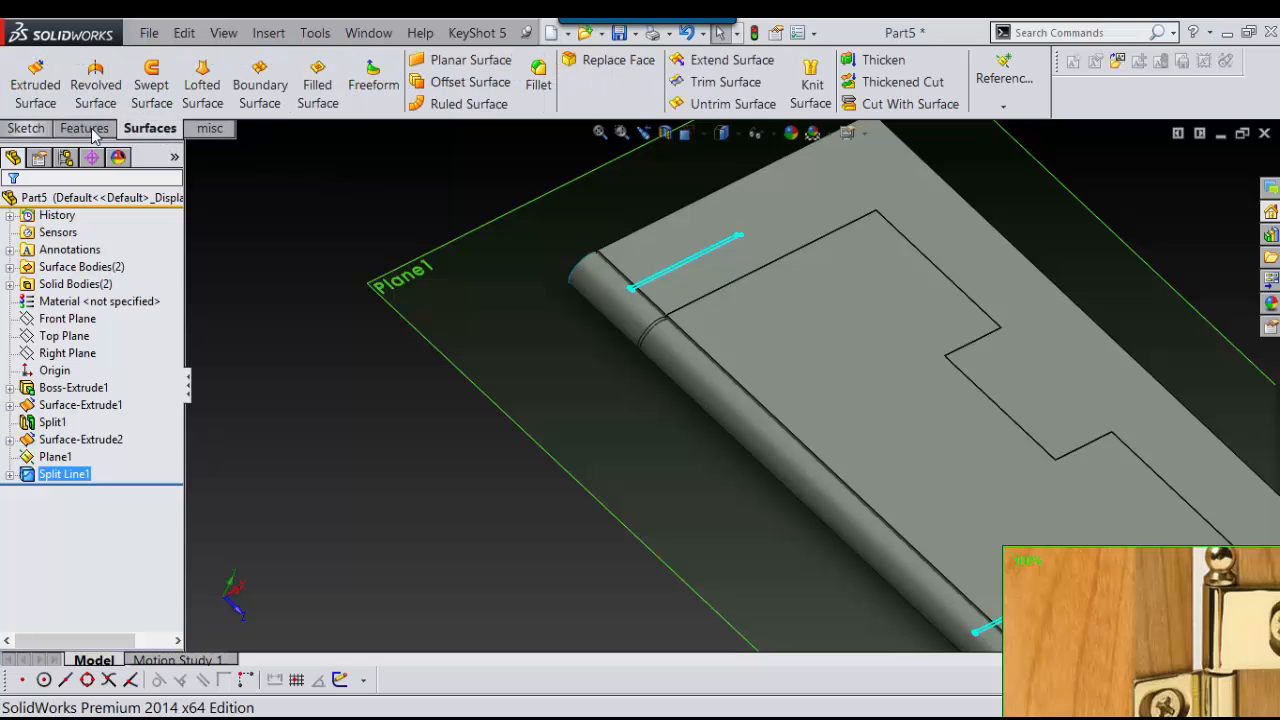
key("Escape")
left_click(211, 129)
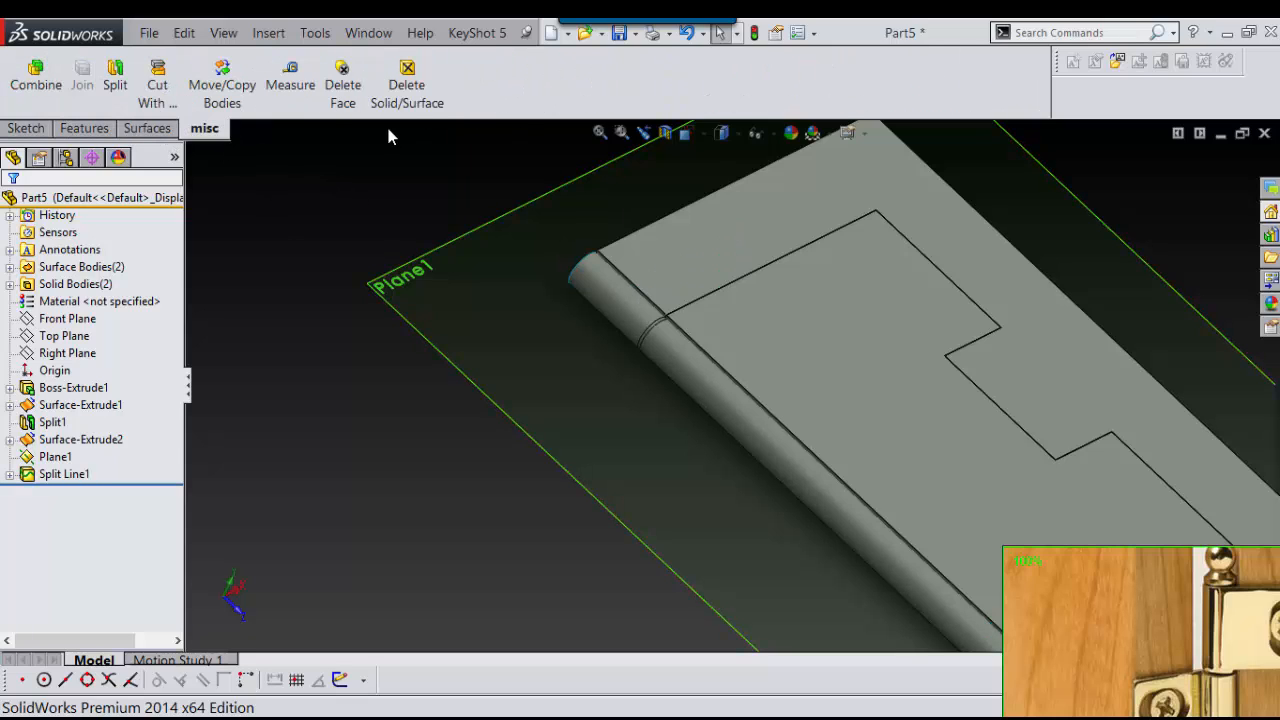
left_click(343, 84)
scroll(703, 394, "down", 3)
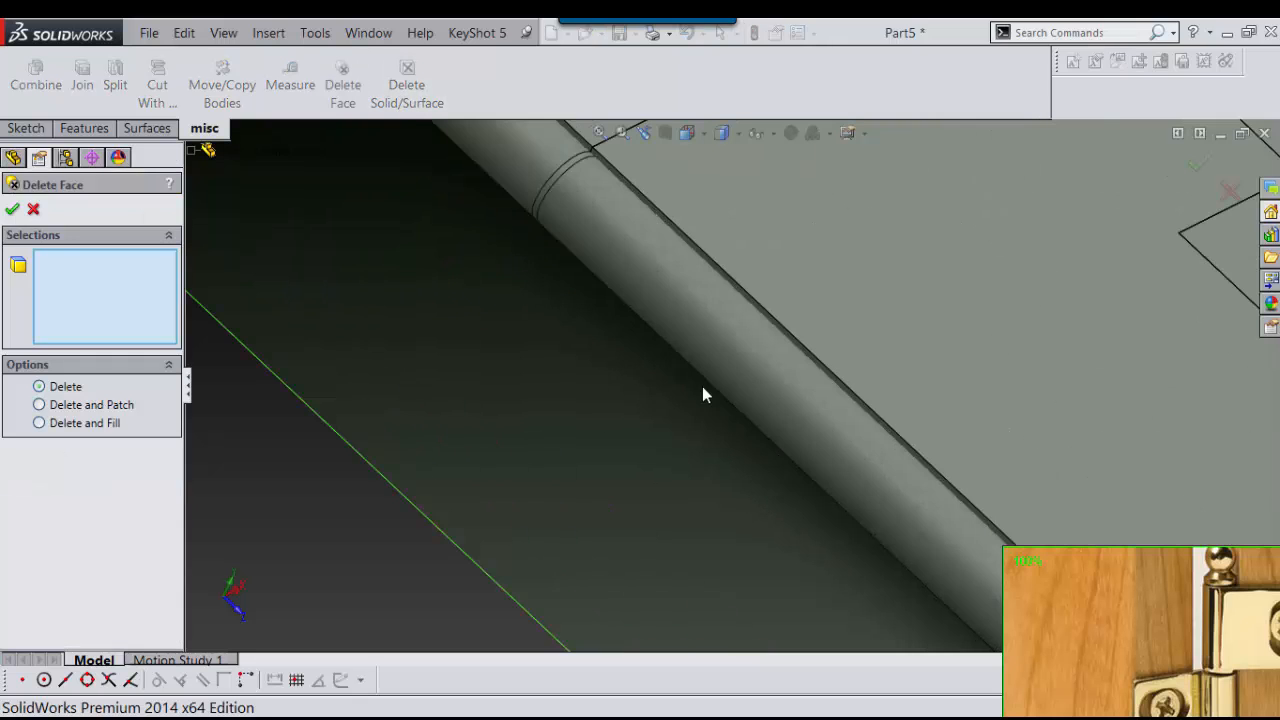
scroll(568, 198, "down", 2)
left_click(572, 212)
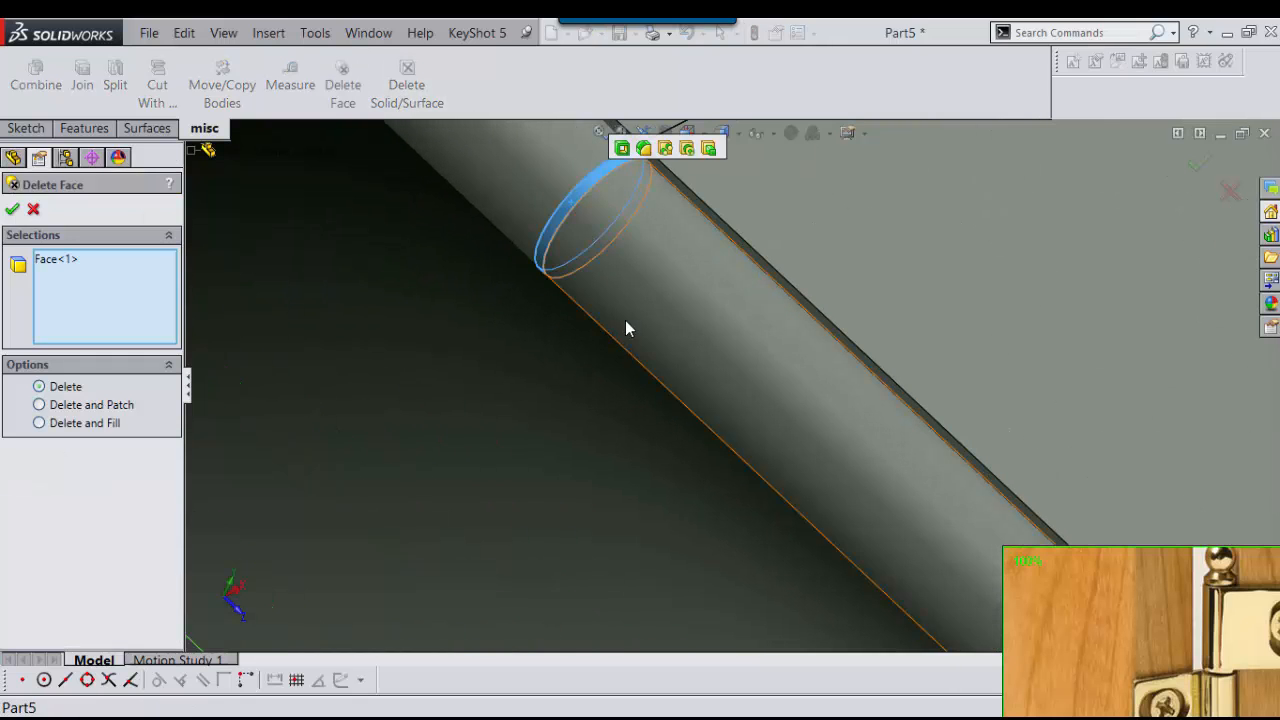
scroll(625, 320, "up", 3)
scroll(815, 460, "down", 4)
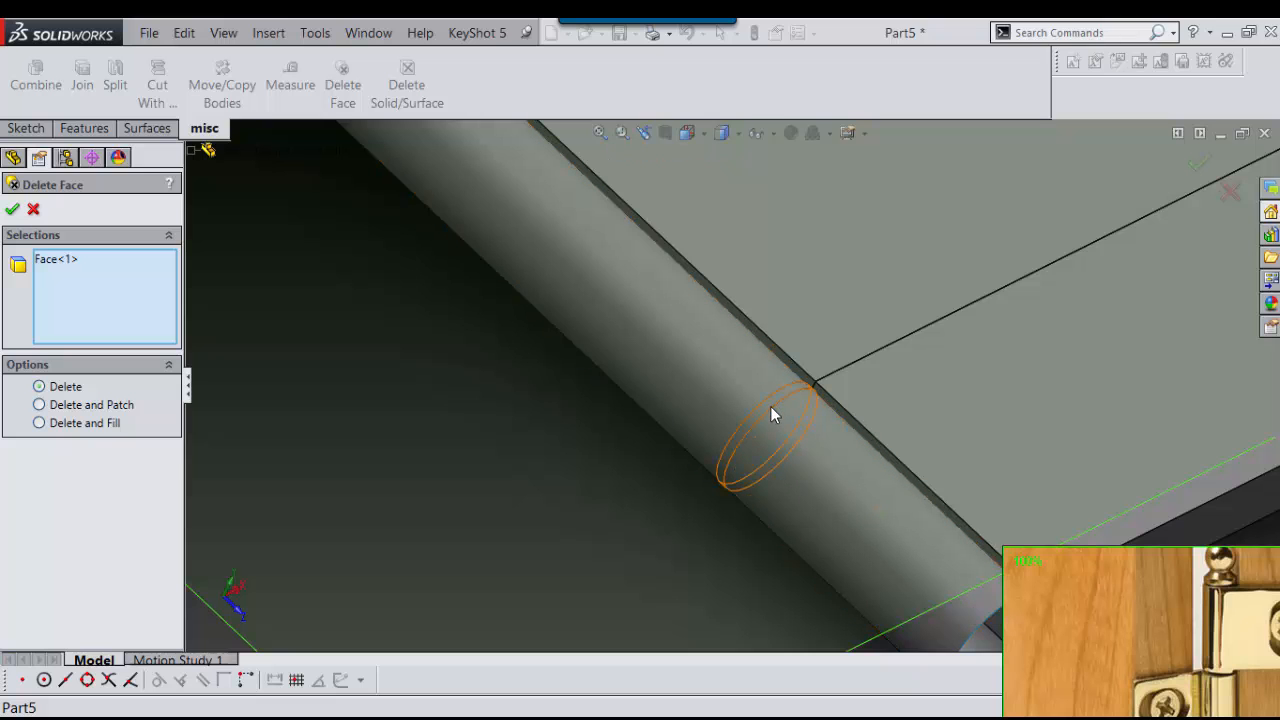
left_click(771, 406)
key("Return")
scroll(770, 406, "up", 5)
scroll(808, 443, "up", 6)
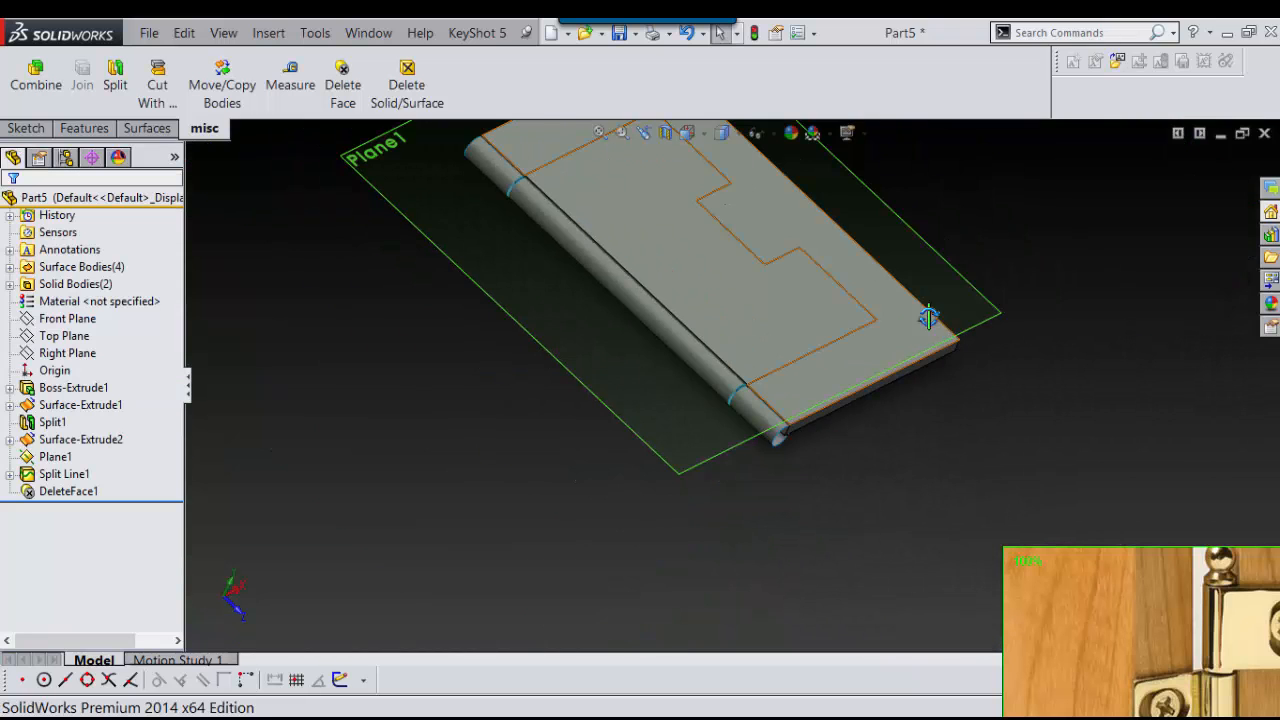
scroll(700, 265, "down", 3)
scroll(691, 257, "up", 2)
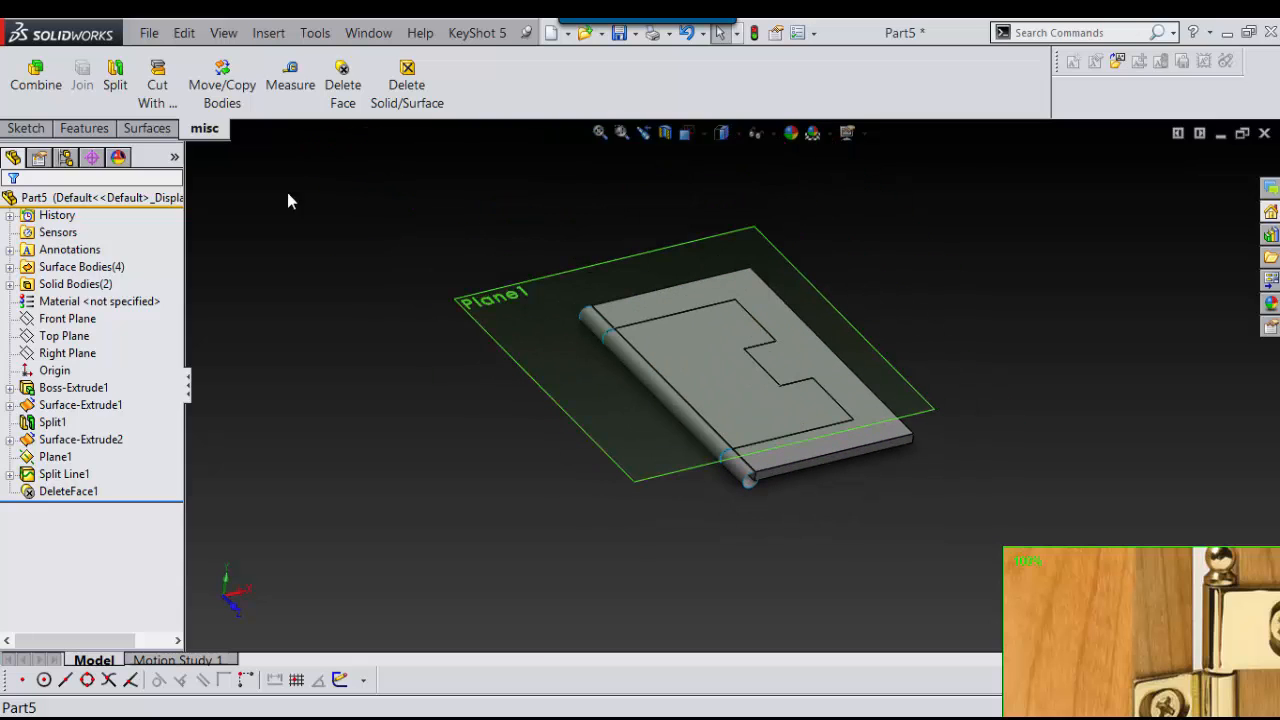
Thicken the short knuckle segment surface at the hinge's lower end outward by 0.25 mm
left_click(86, 128)
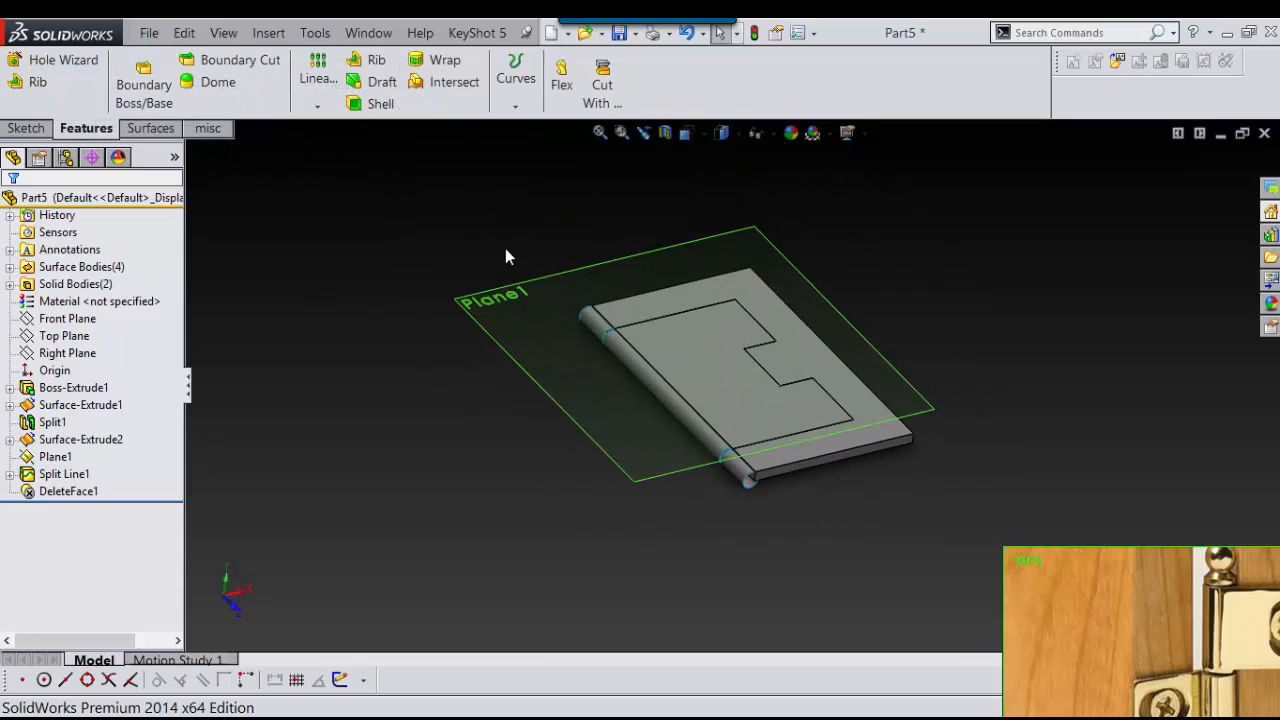
left_click(27, 128)
left_click(152, 130)
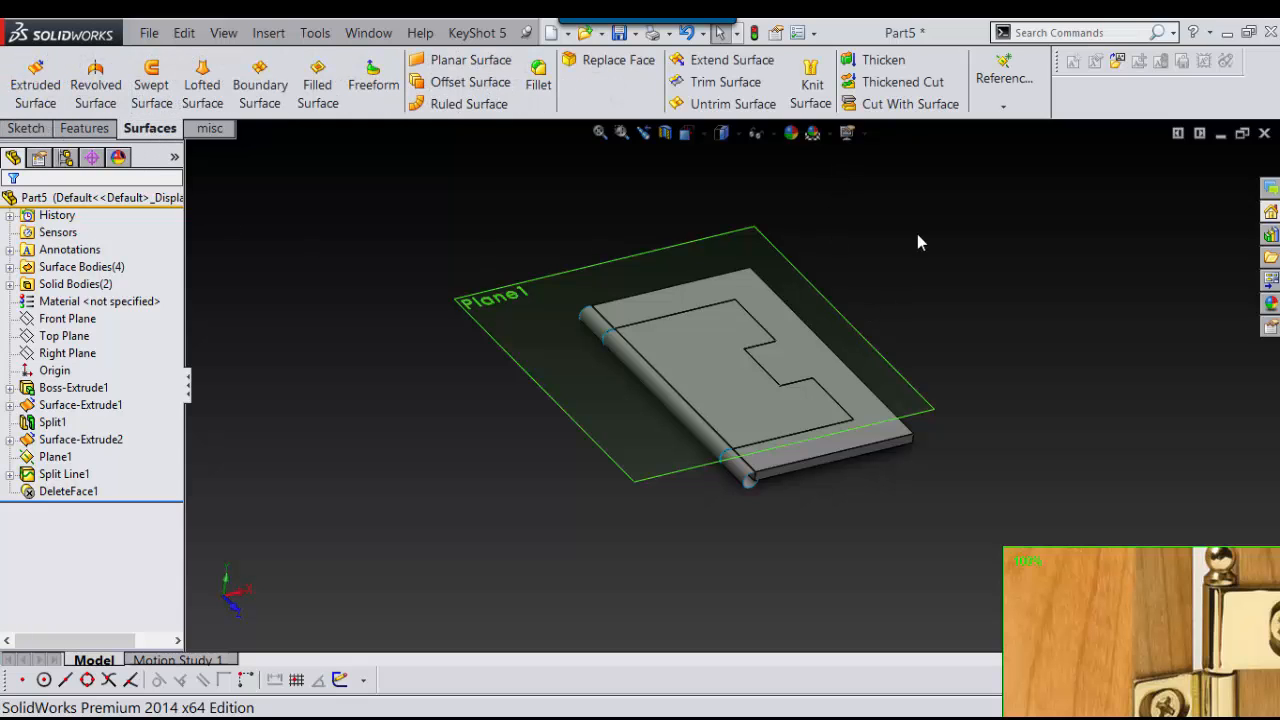
left_click(882, 61)
scroll(690, 522, "down", 5)
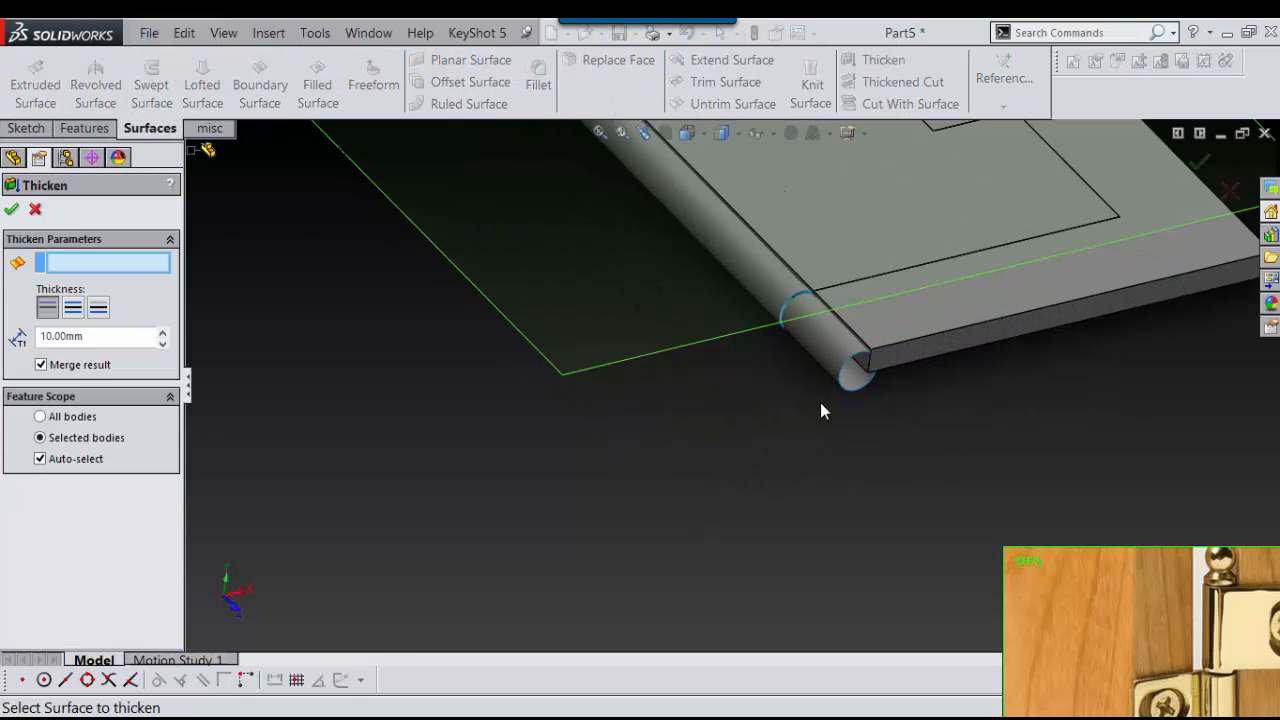
left_click(831, 348)
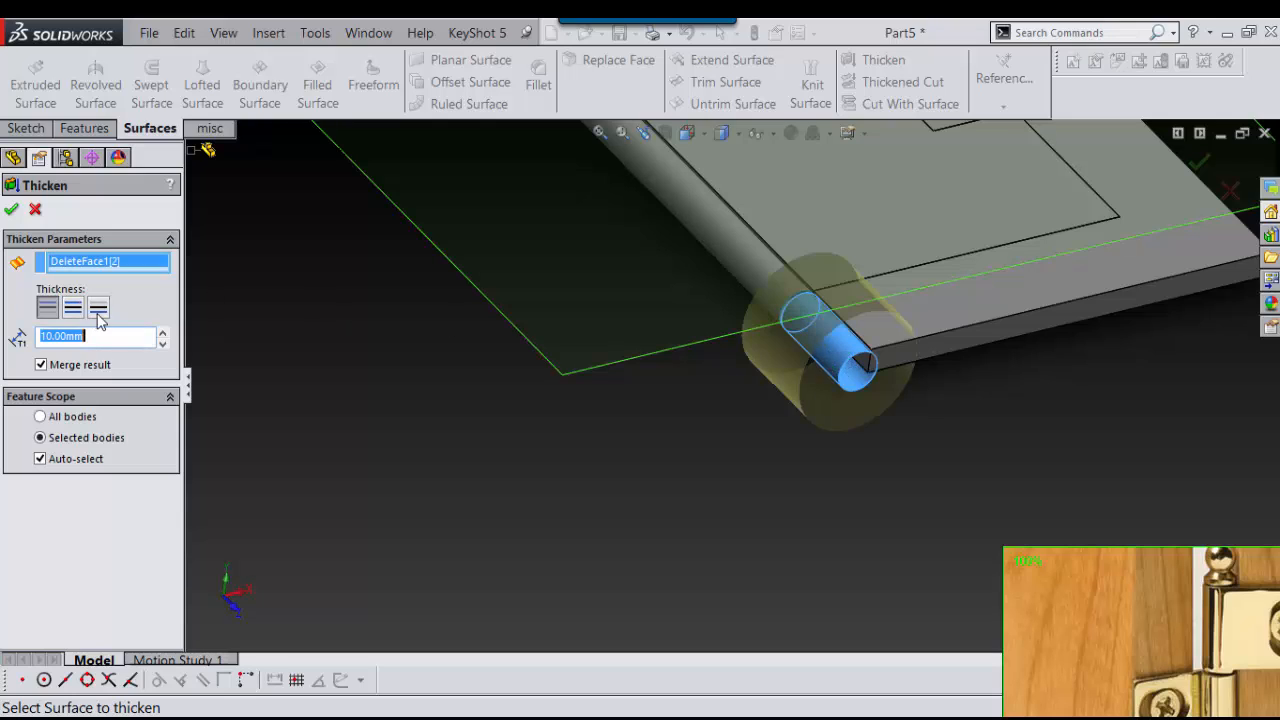
left_click(98, 309)
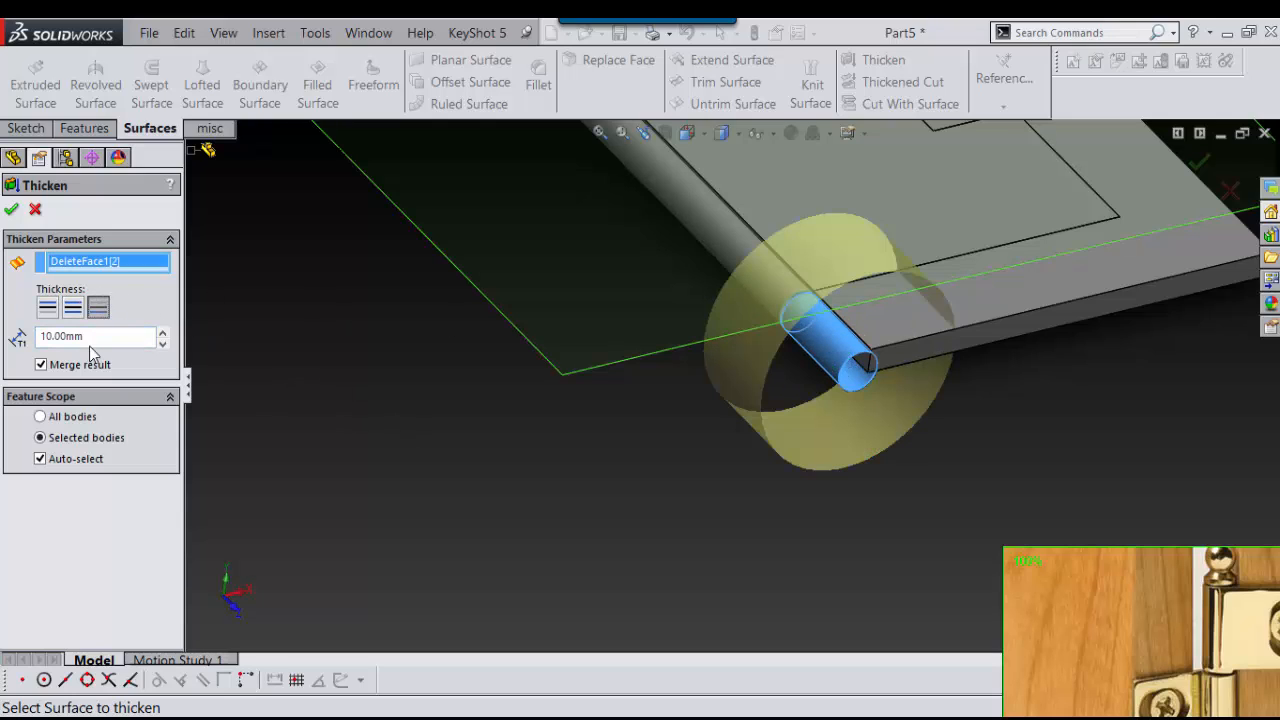
type(".25")
key("Return")
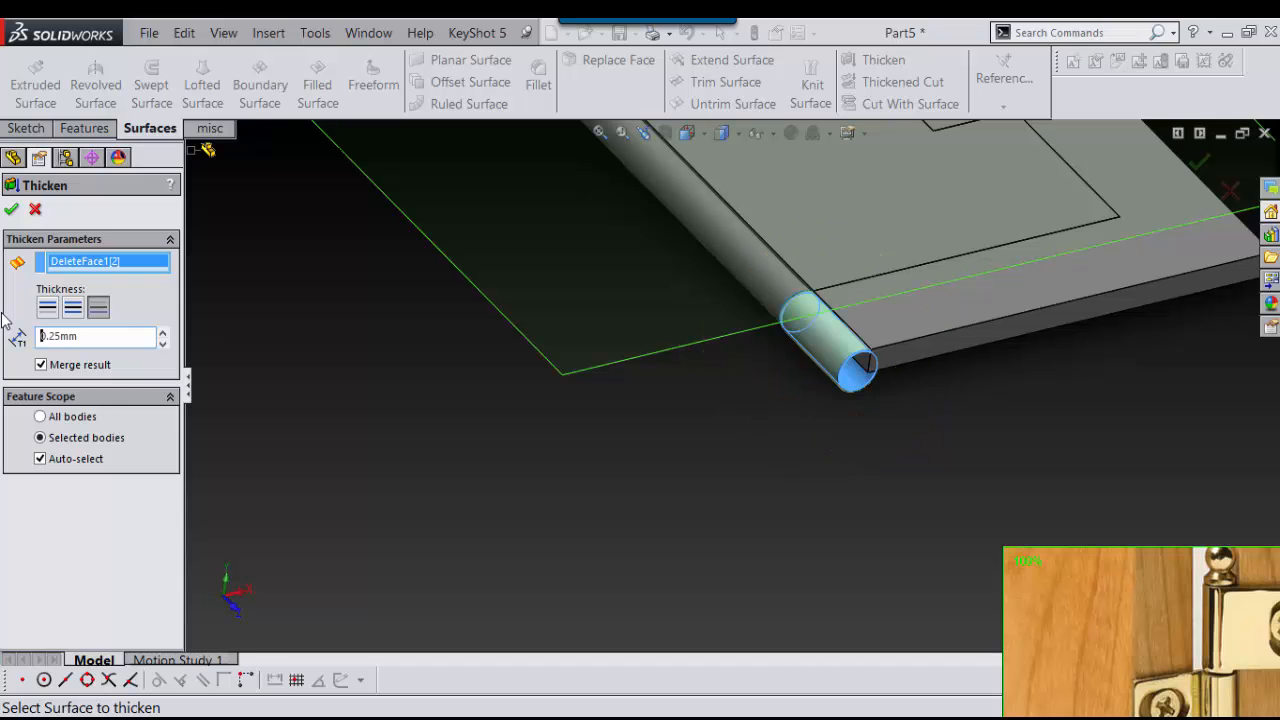
scroll(850, 350, "down", 8)
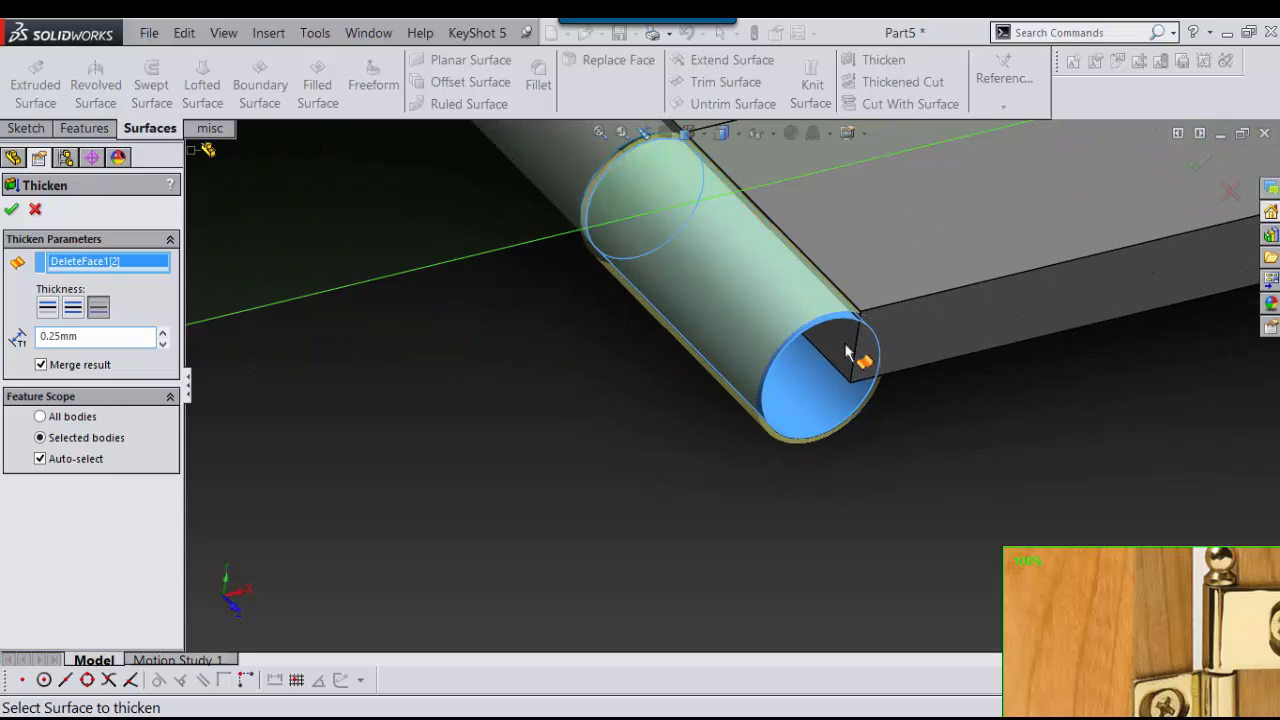
mouse_move(790, 273)
middle_mouse_down()
mouse_move(763, 271)
mouse_move(766, 326)
mouse_move(737, 290)
mouse_move(616, 337)
middle_mouse_up()
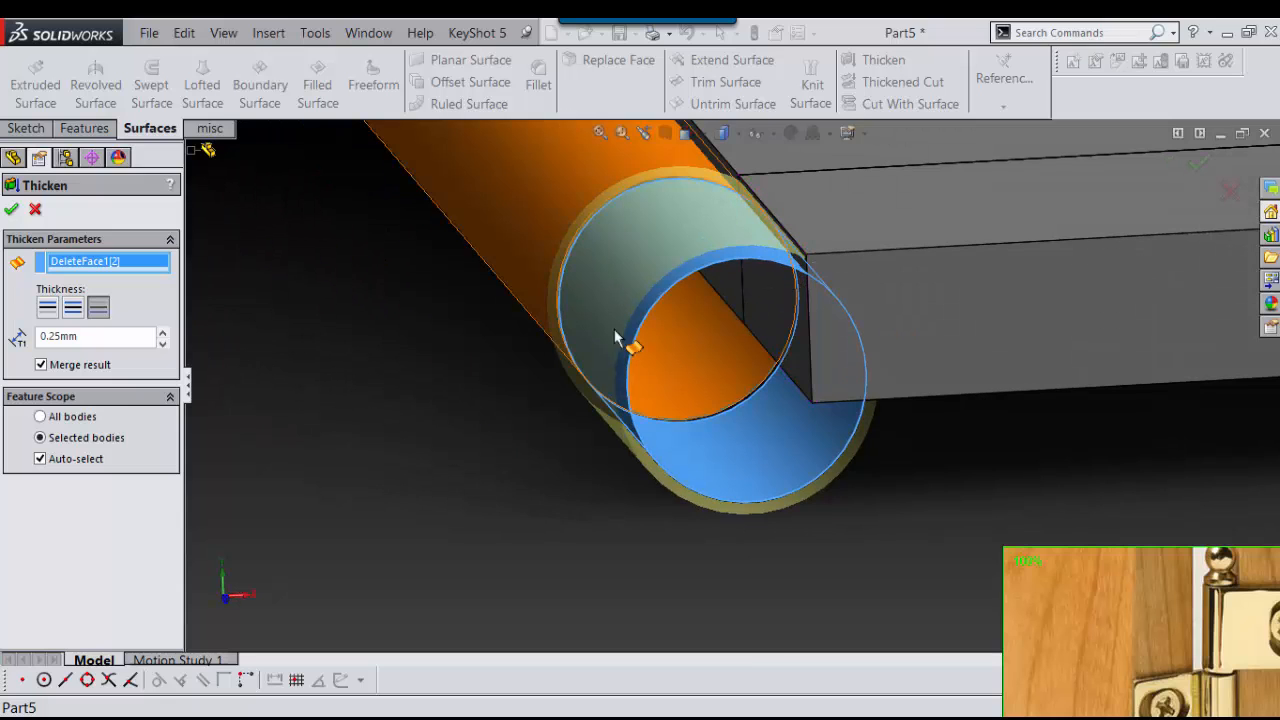
left_click(13, 212)
scroll(508, 386, "up", 4)
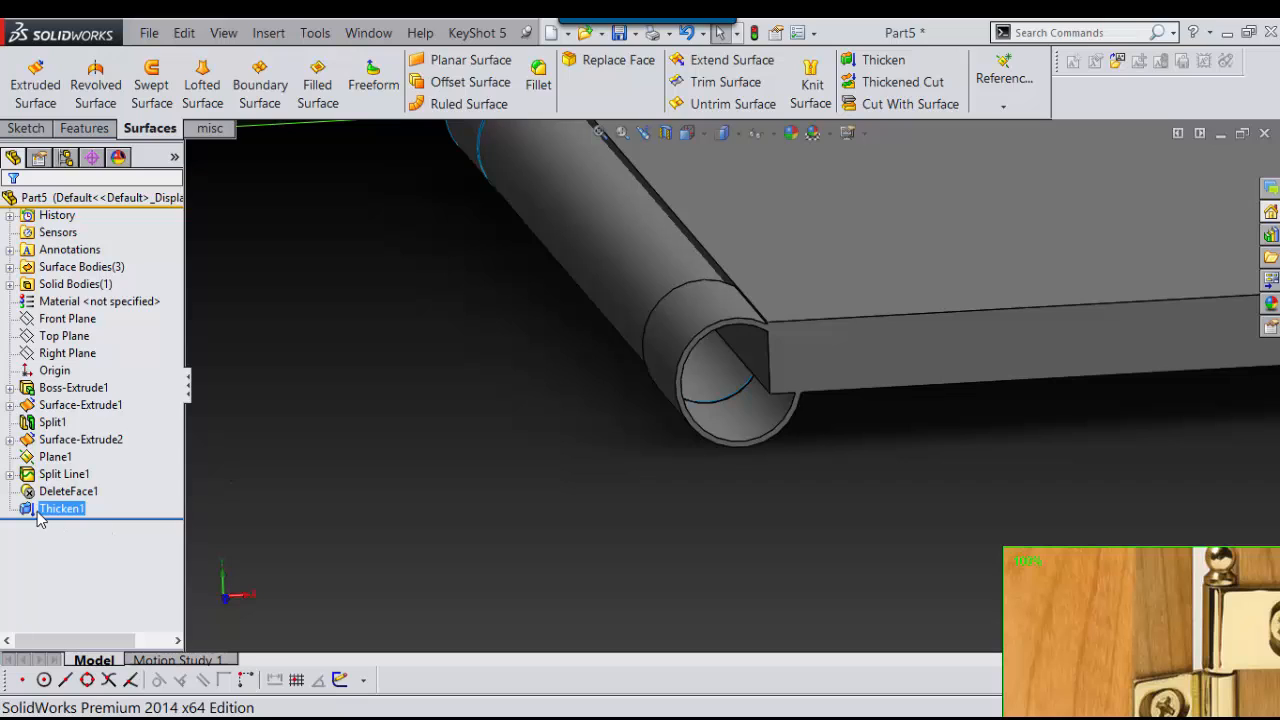
Edit the thickened knuckle segment and turn off Merge result so it stays a separate body
left_click(30, 510)
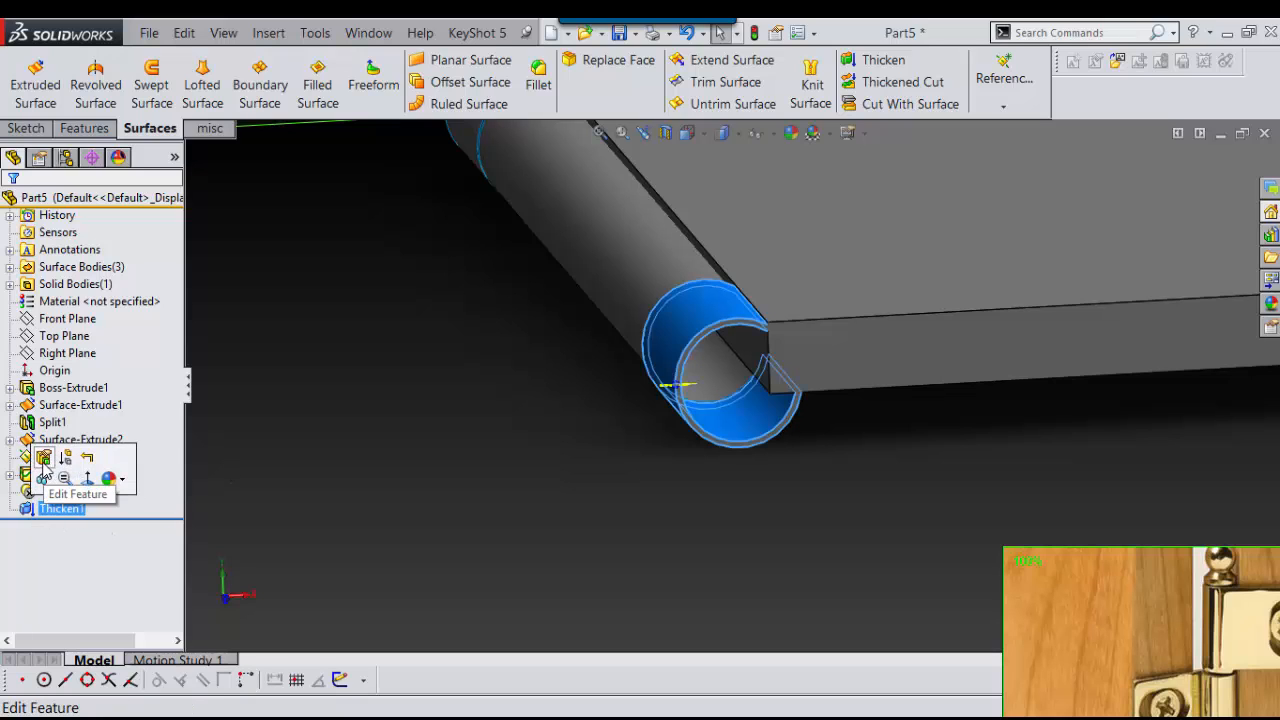
left_click(40, 478)
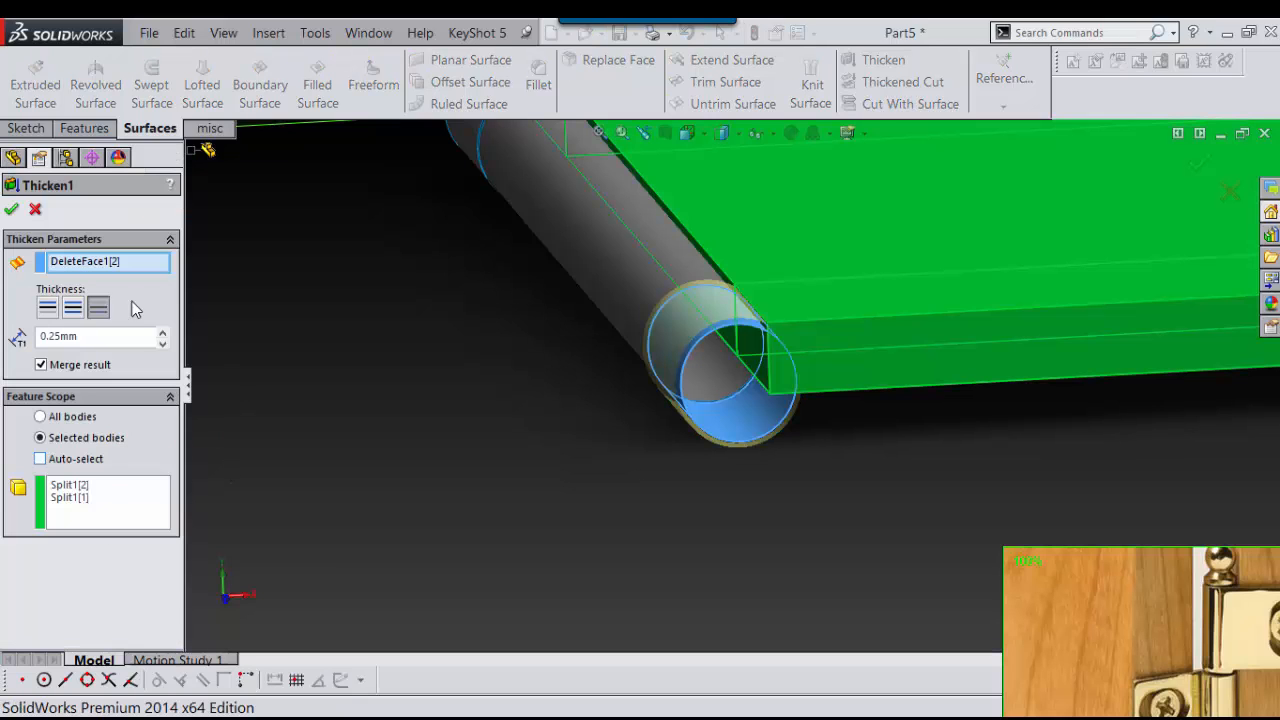
left_click(41, 365)
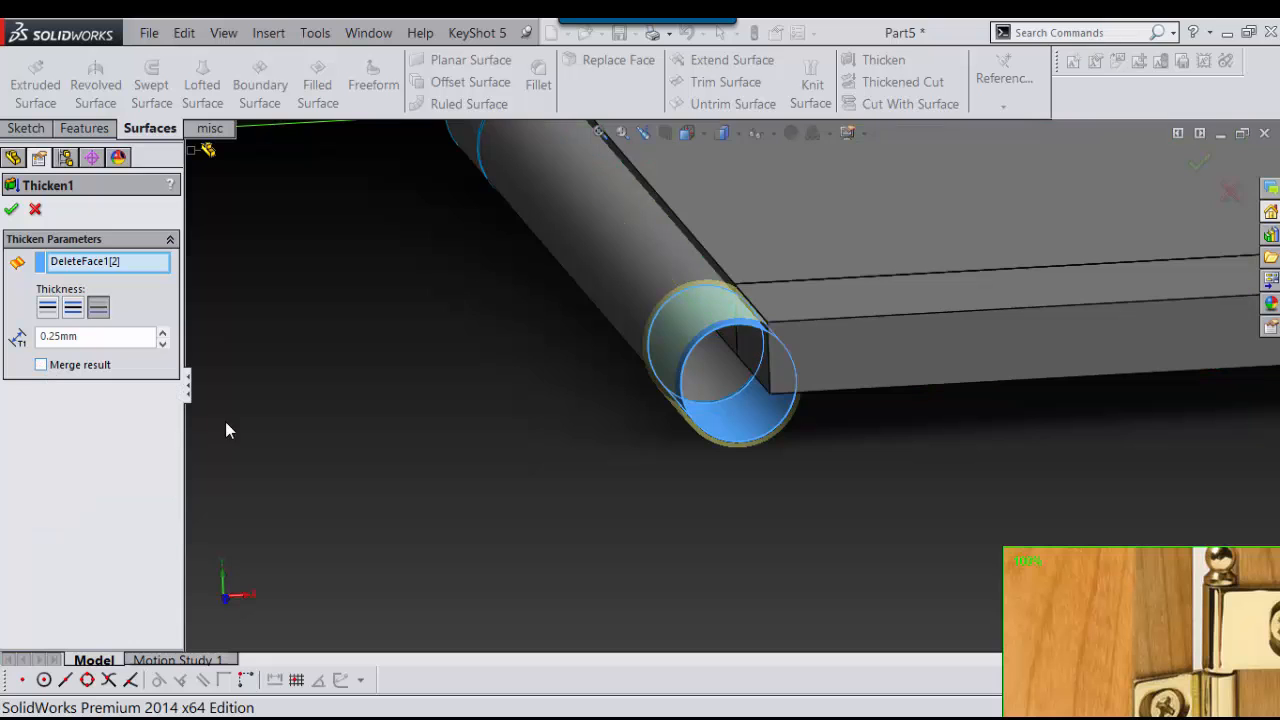
left_click(11, 210)
scroll(482, 414, "up", 3)
scroll(482, 414, "down", 6)
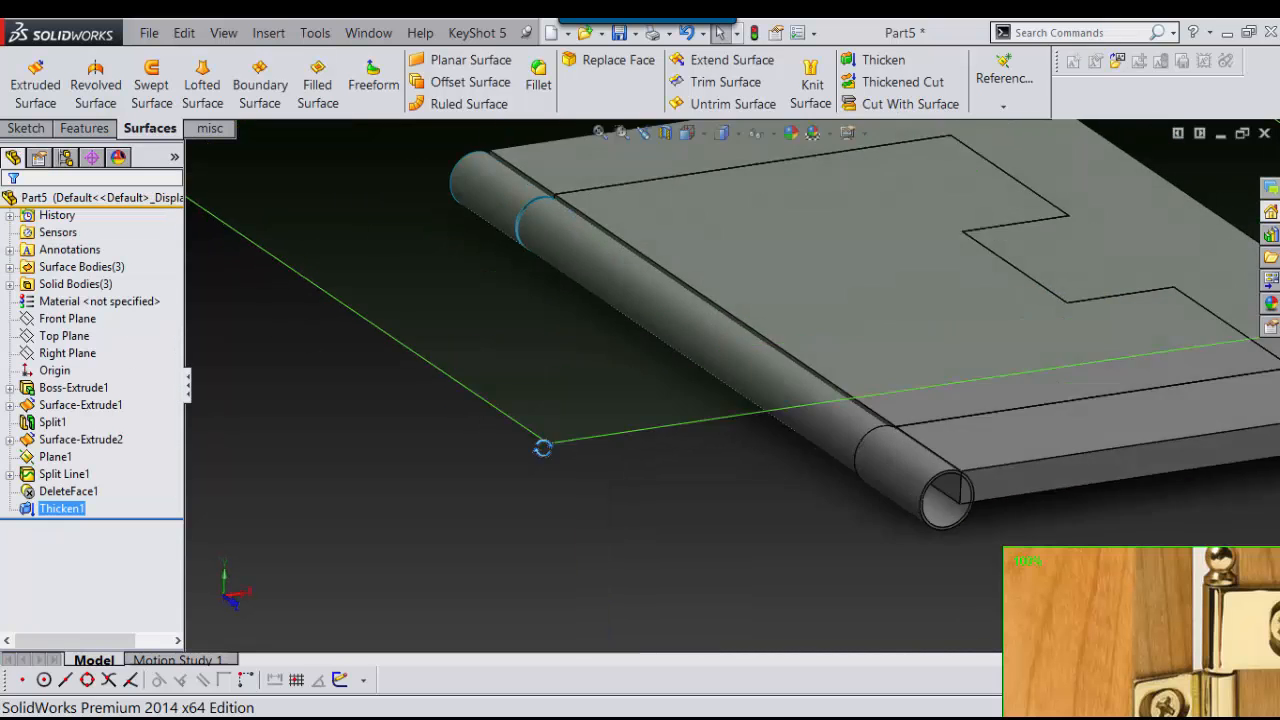
Thicken the long middle knuckle segment surface outward by 0.25 mm
left_click(757, 378)
middle_click_drag(757, 378, 748, 338)
scroll(748, 338, "down", 3)
middle_click_drag(949, 478, 812, 416, "ctrl")
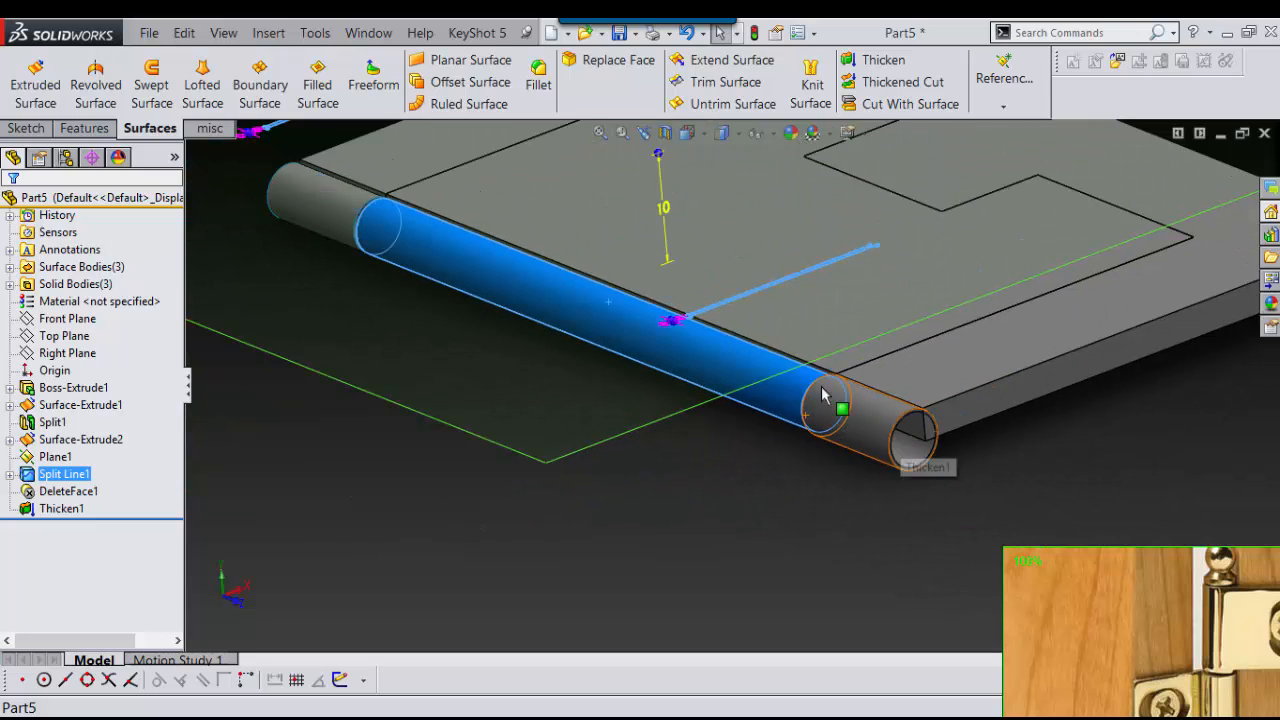
scroll(700, 352, "up", 2)
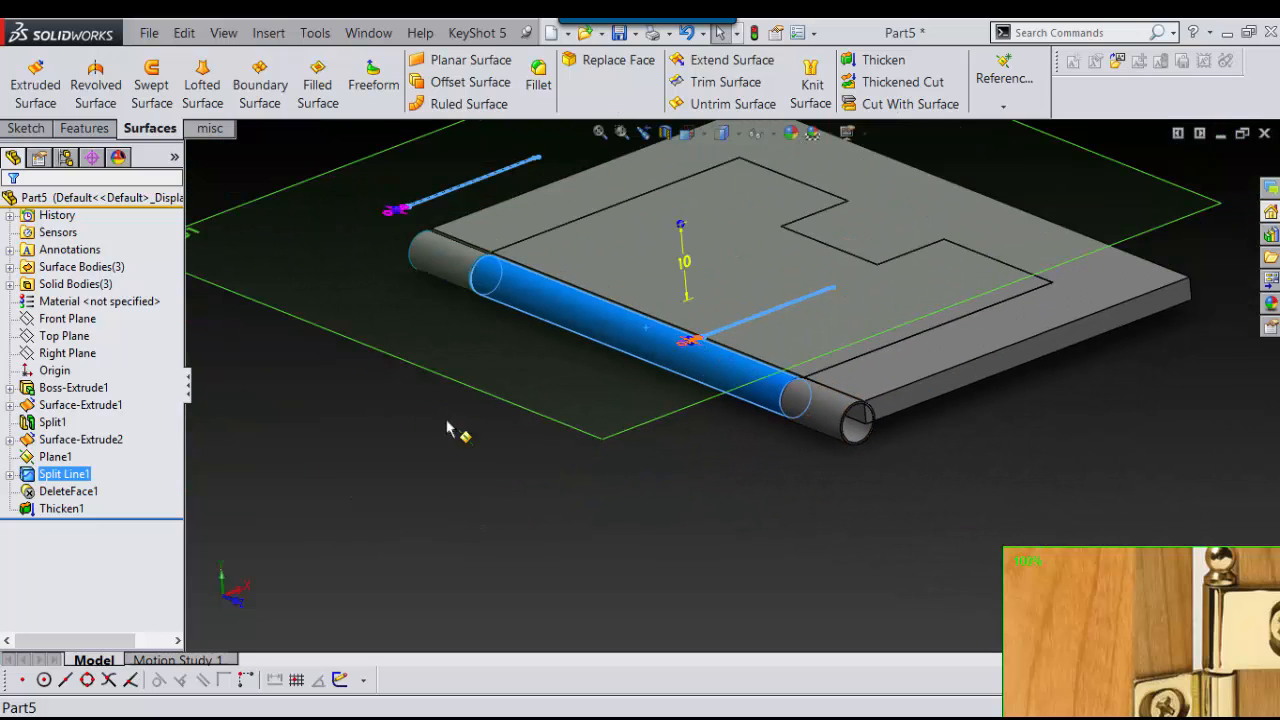
left_click(644, 468)
scroll(729, 557, "up", 4)
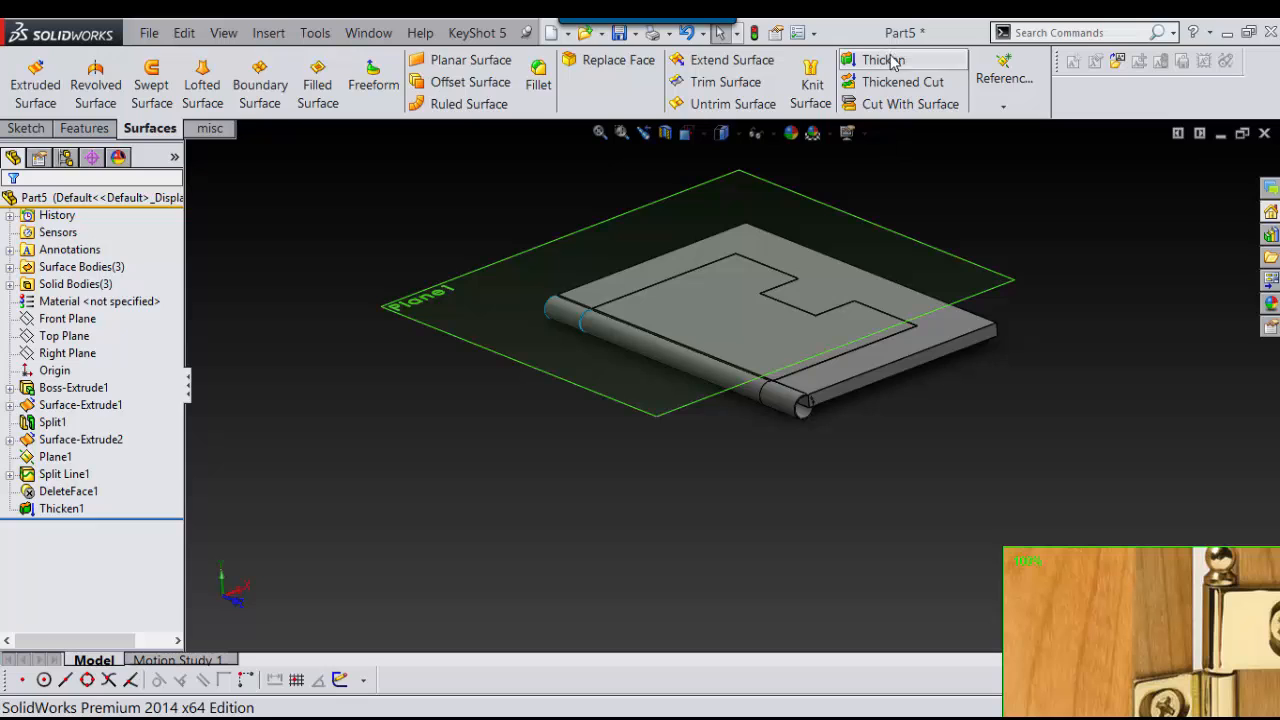
left_click(893, 62)
scroll(694, 394, "down", 4)
left_click(729, 334)
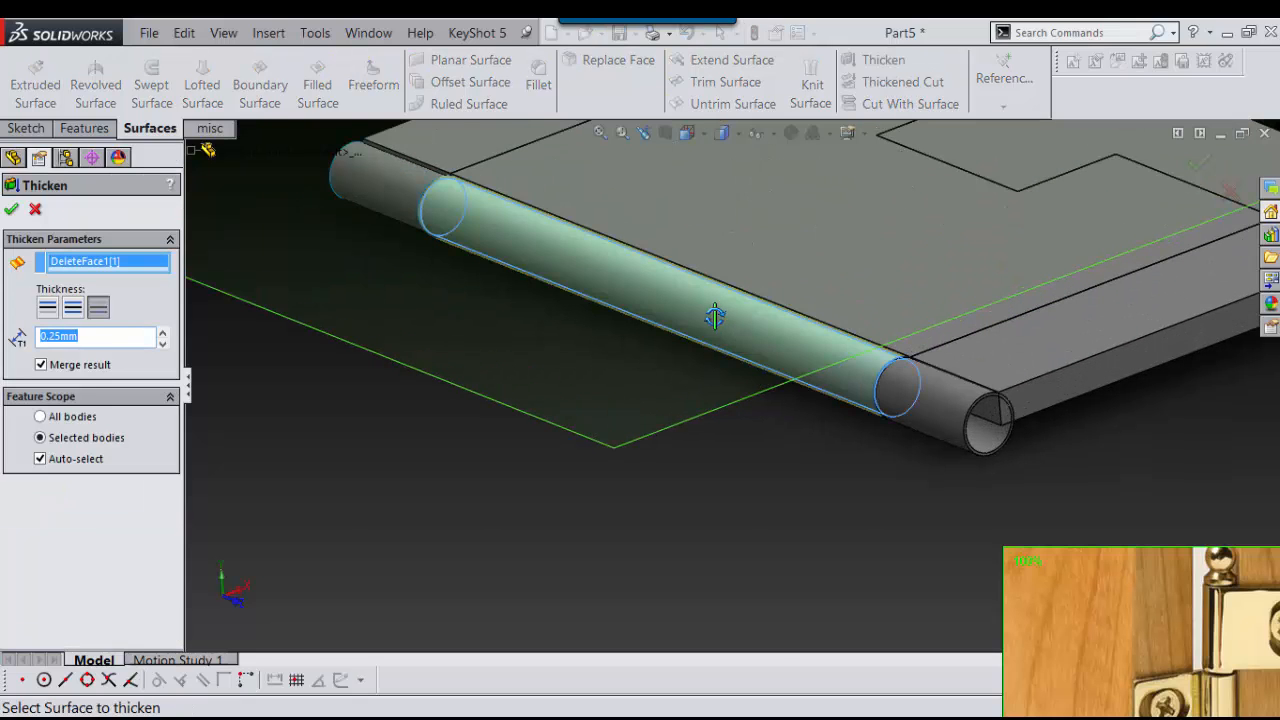
middle_click_drag(714, 317, 689, 294)
scroll(800, 337, "down", 4)
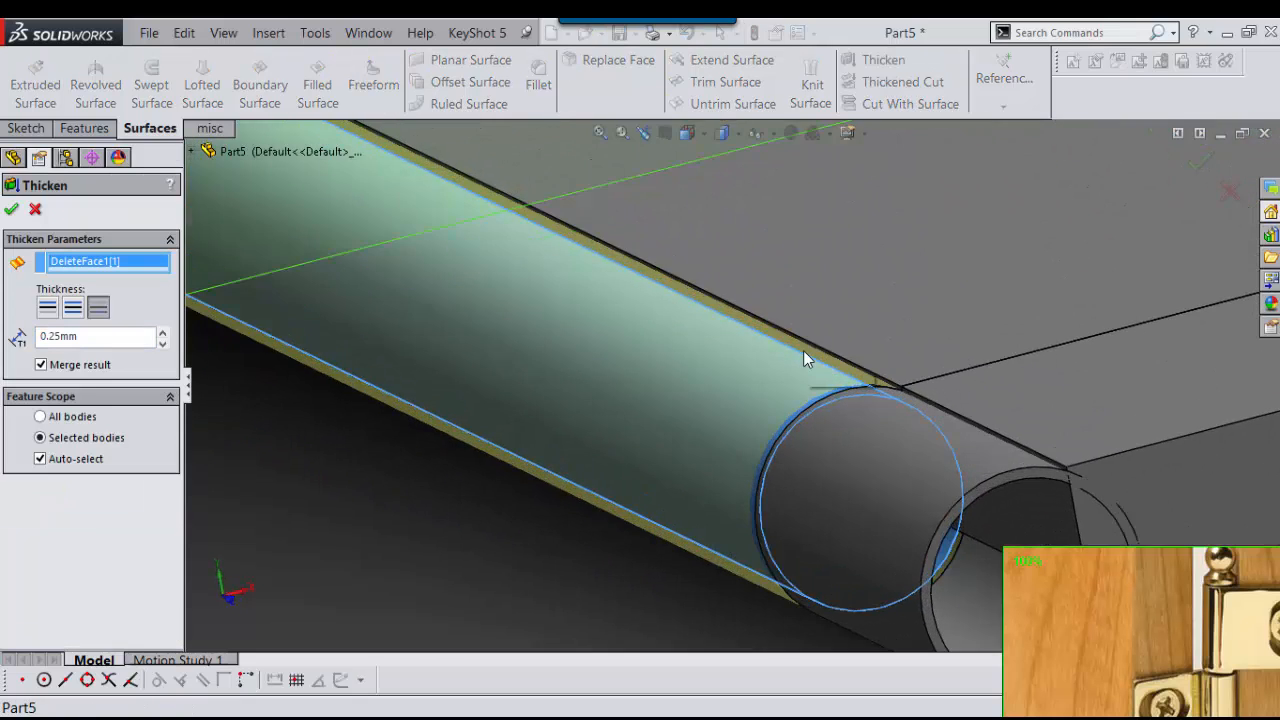
middle_click_drag(805, 358, 778, 361)
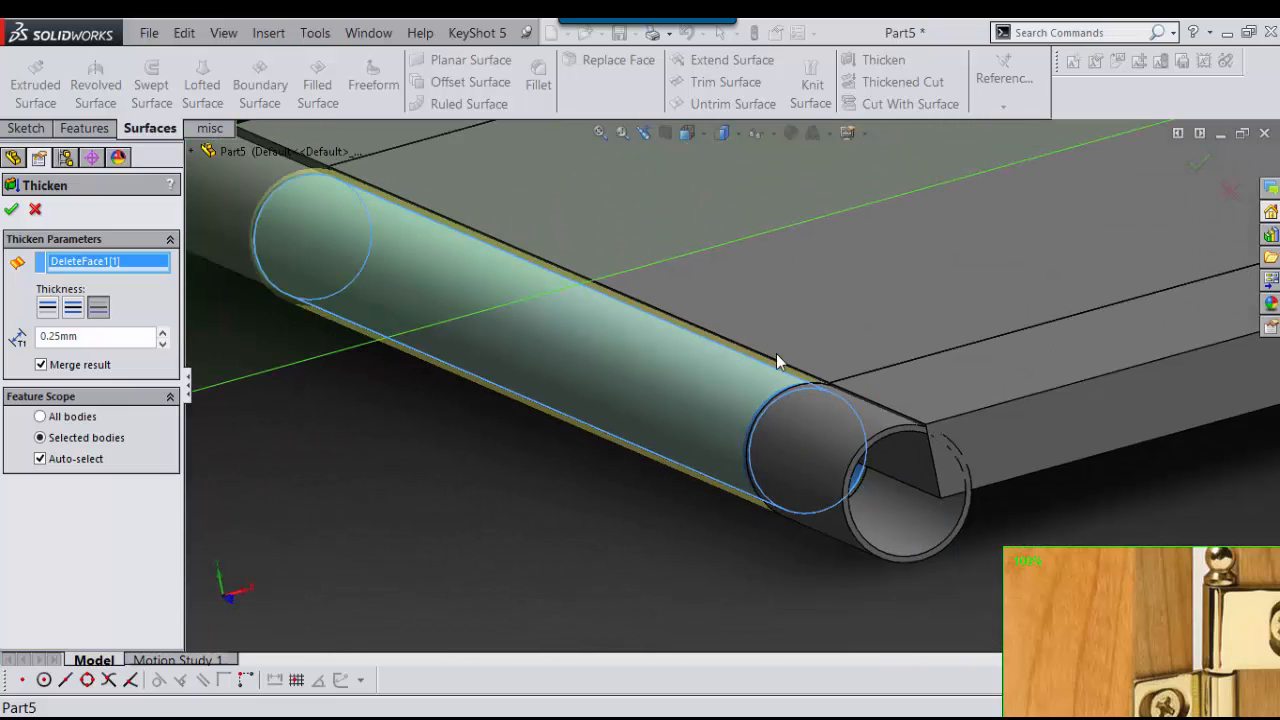
key("Return")
scroll(591, 448, "up", 4)
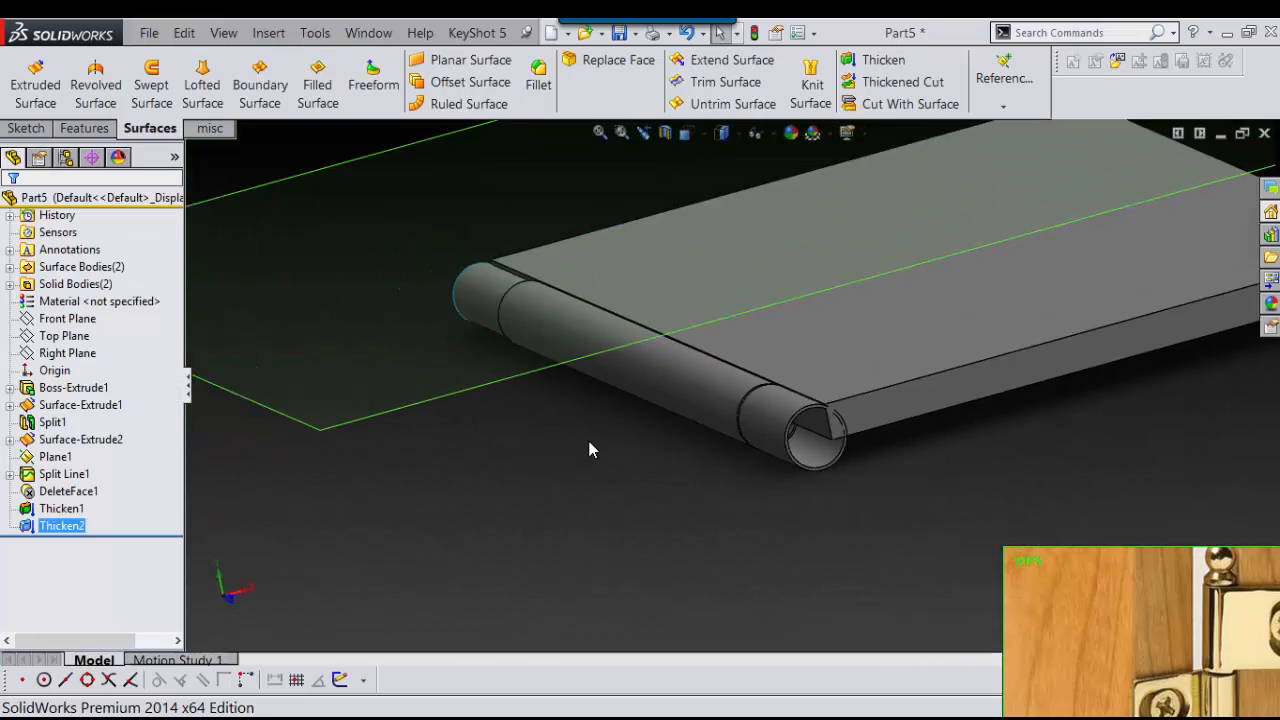
Edit the thickened middle knuckle segment and turn off Merge result so it stays a separate body
scroll(589, 418, "down", 3)
middle_click_drag(589, 418, 615, 450)
scroll(615, 453, "up", 3)
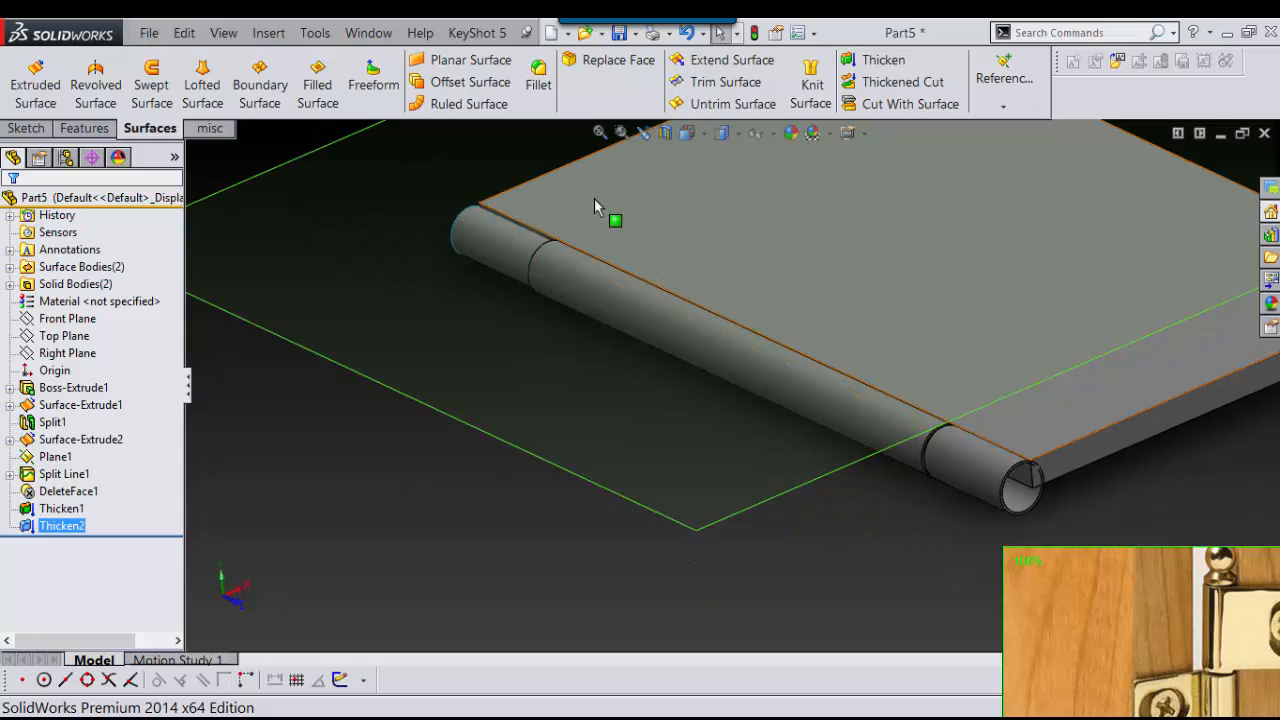
left_click(29, 528)
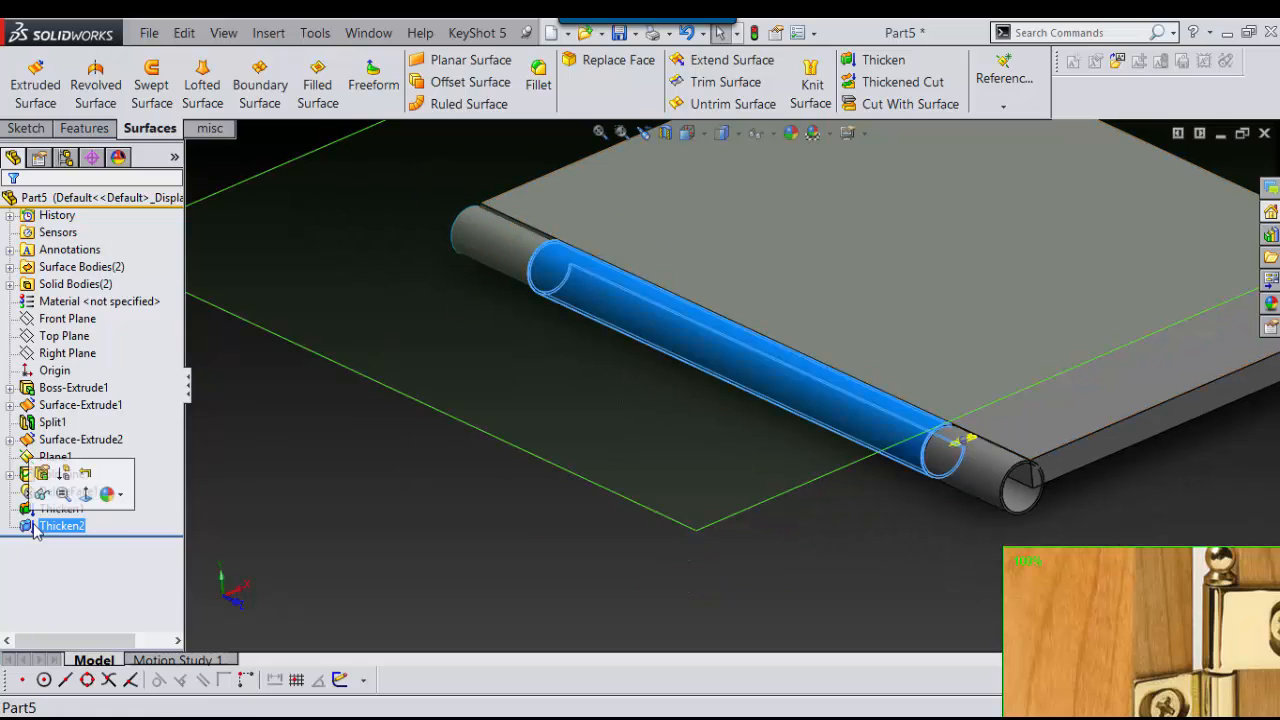
left_click(44, 474)
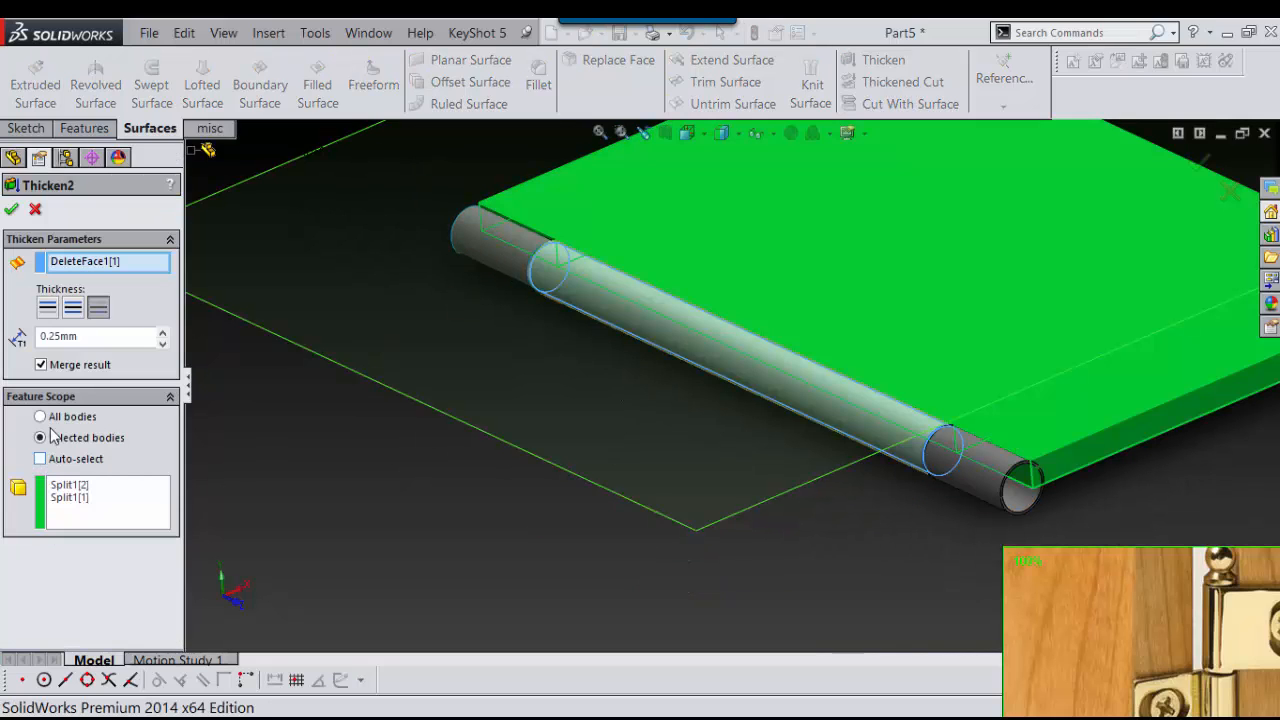
left_click(42, 365)
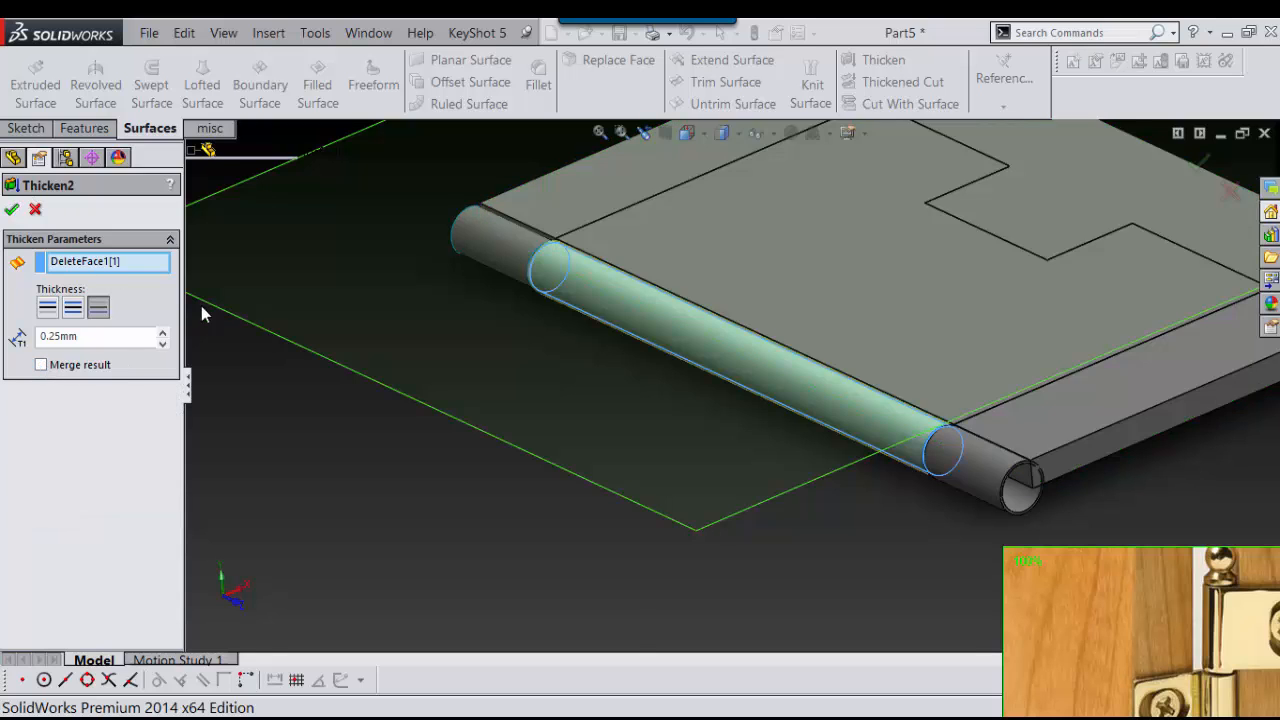
Thicken the remaining short knuckle segment at the hinge's far end outward by 0.25 mm, with Merge result off
scroll(569, 429, "up", 4)
scroll(600, 330, "down", 4)
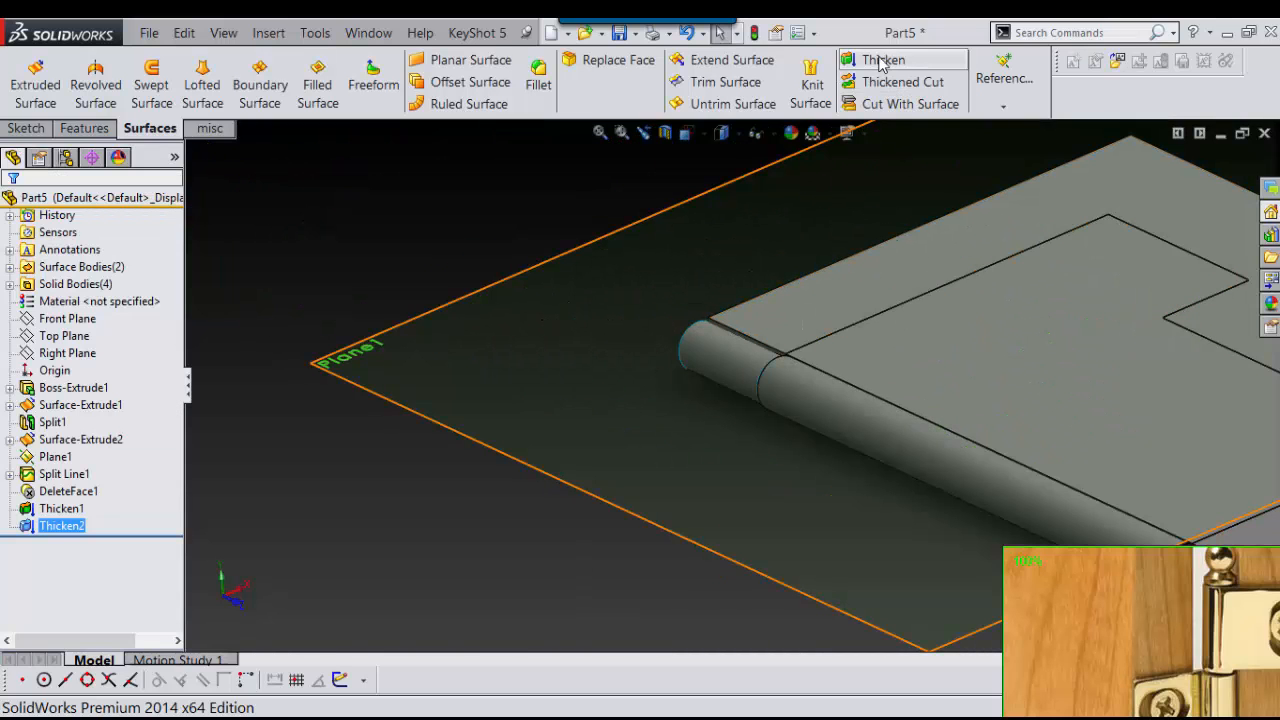
left_click(881, 61)
left_click(726, 361)
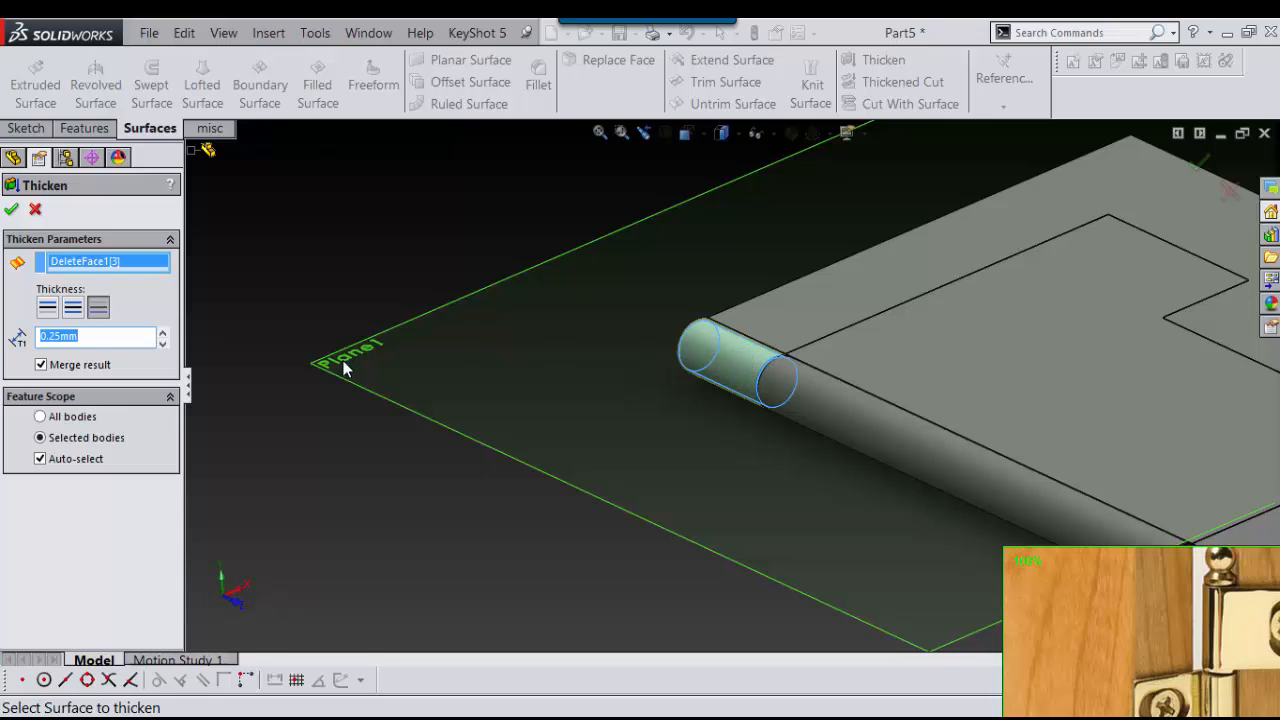
left_click(92, 365)
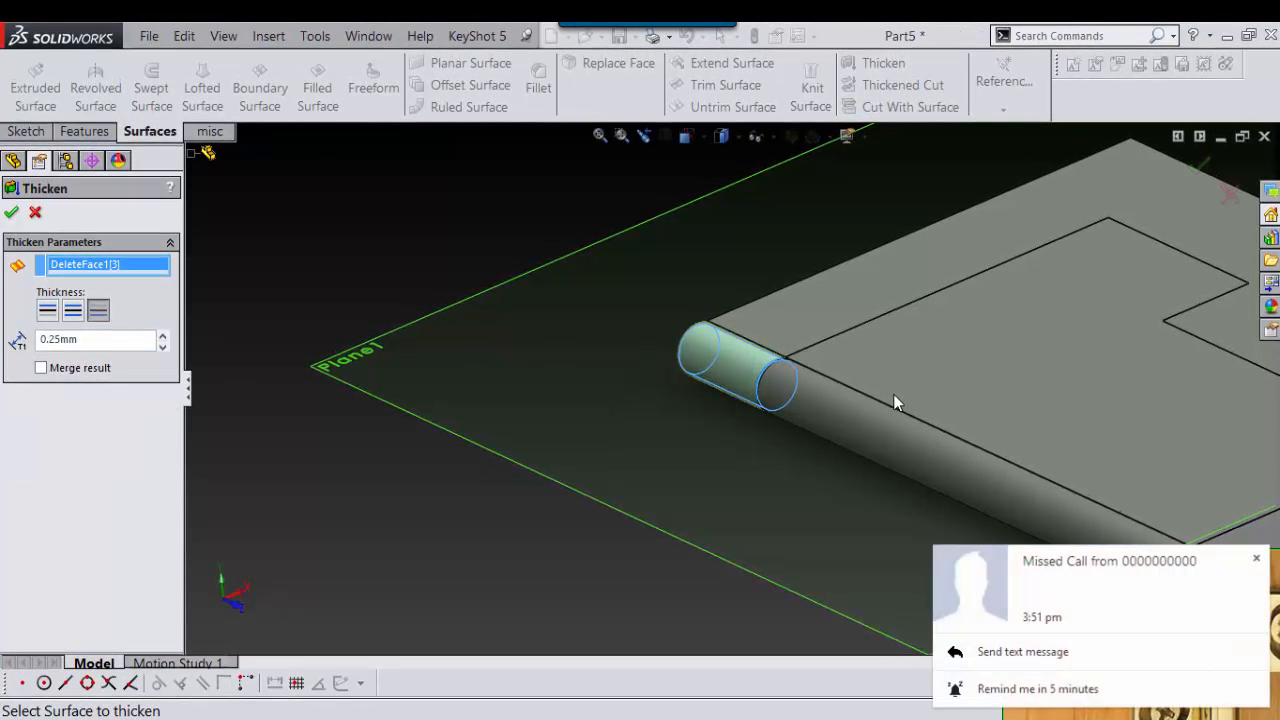
scroll(860, 472, "up", 3)
scroll(868, 377, "down", 3)
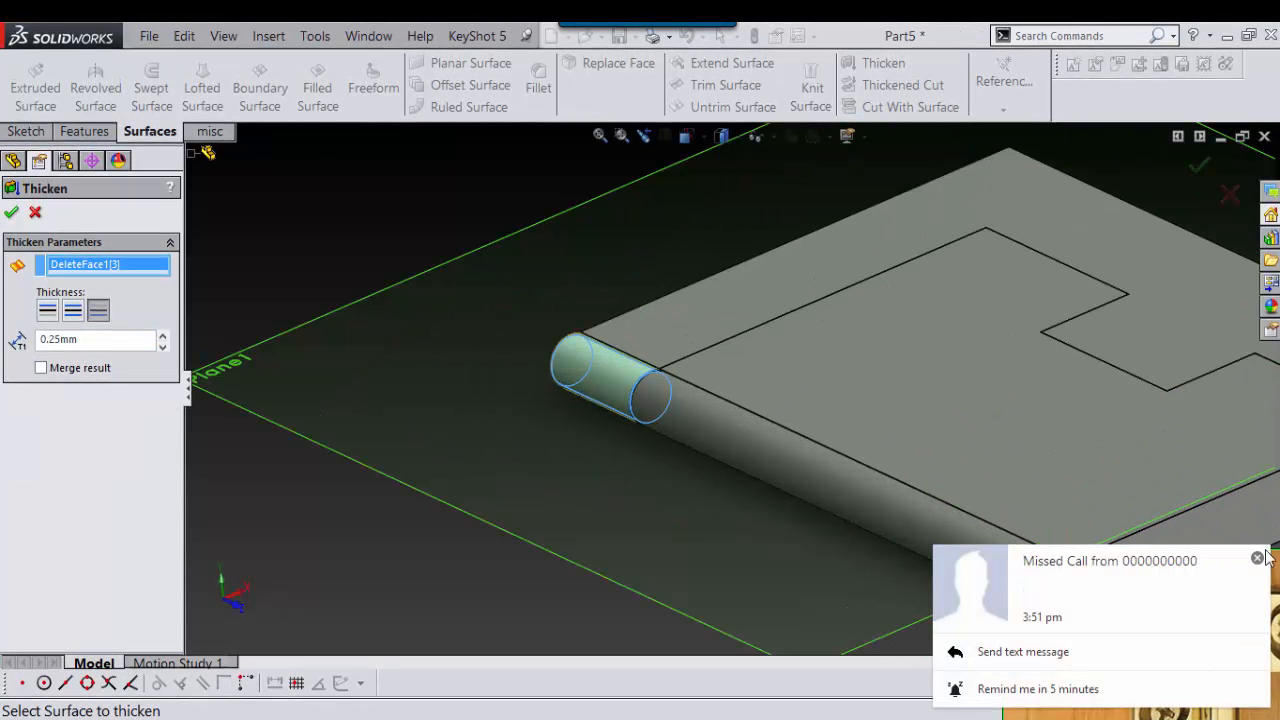
left_click(1257, 559)
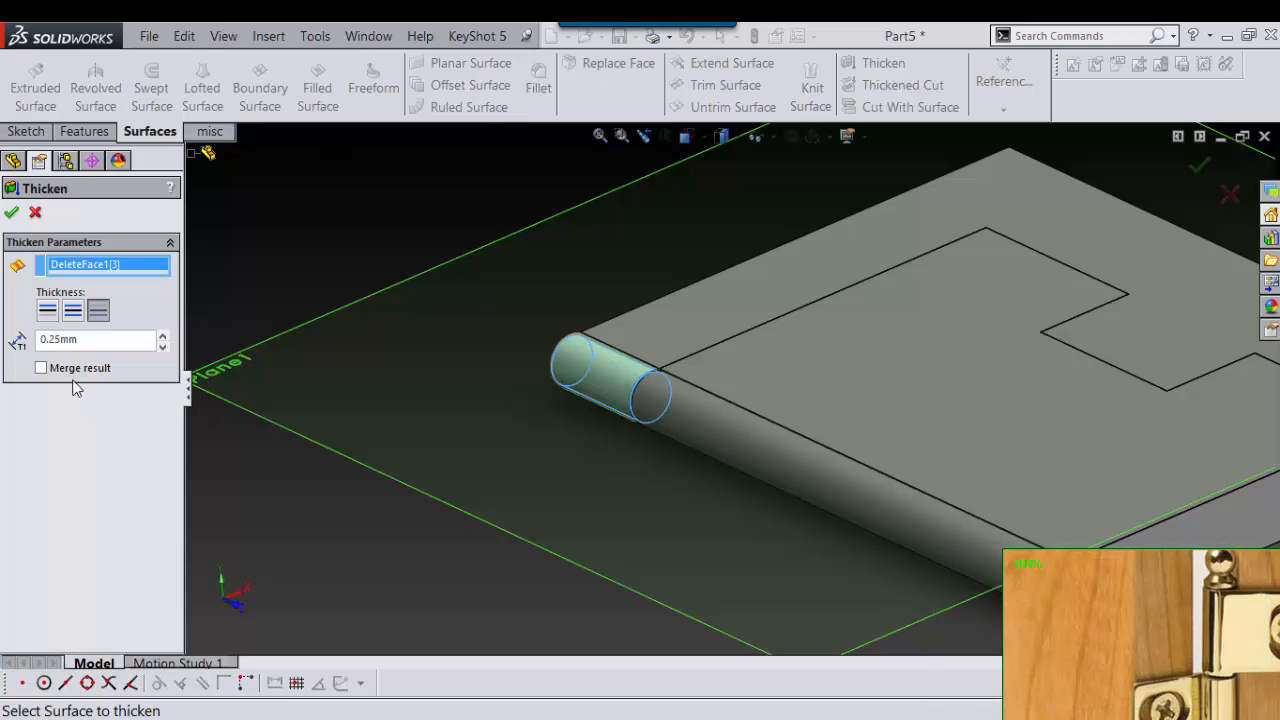
left_click(12, 215)
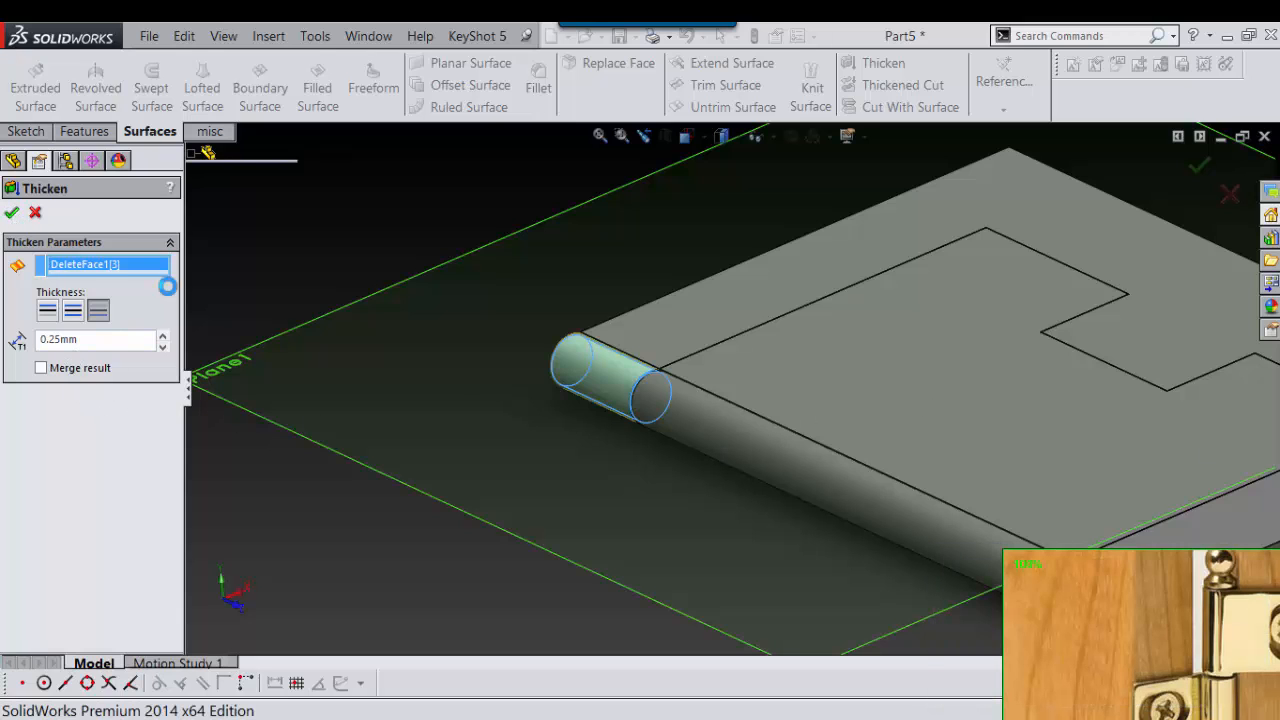
Sketch on the leaf's end face next to the knuckle opening and convert the knuckle's inner circular edge into a sketch circle
key("f")
middle_click_drag(1050, 487, 975, 430)
scroll(600, 440, "down", 10)
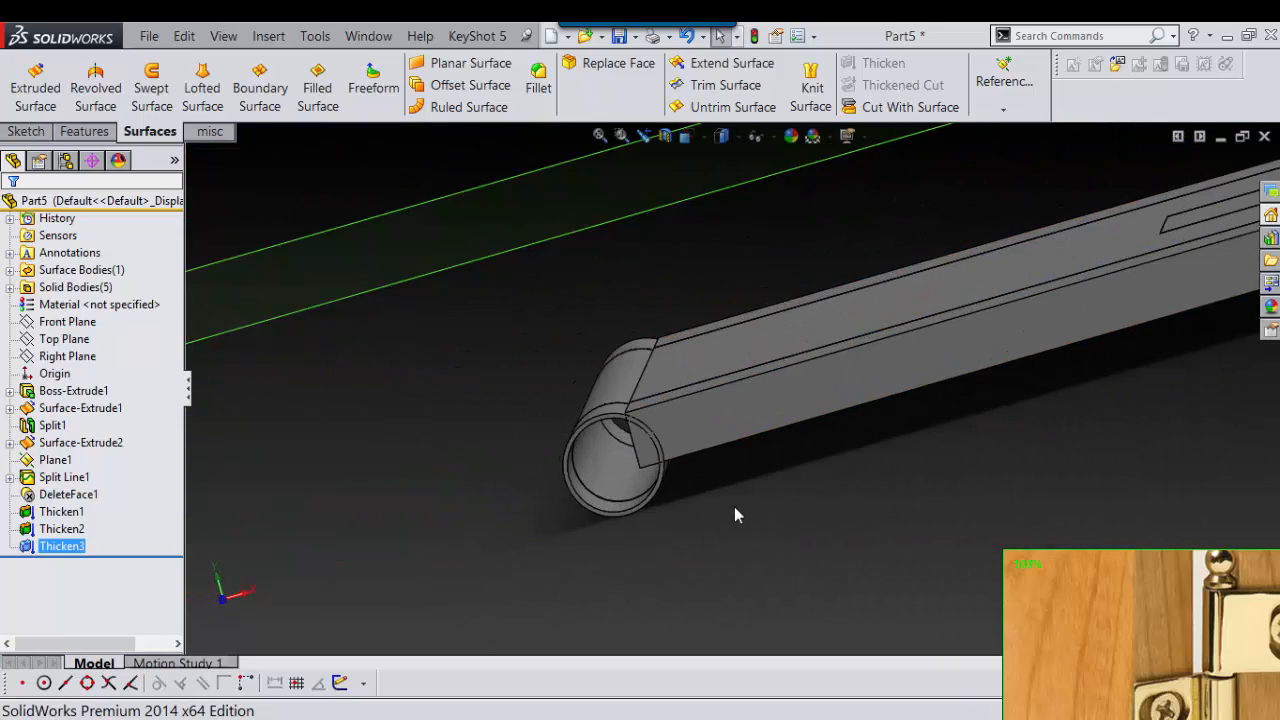
left_click(664, 366)
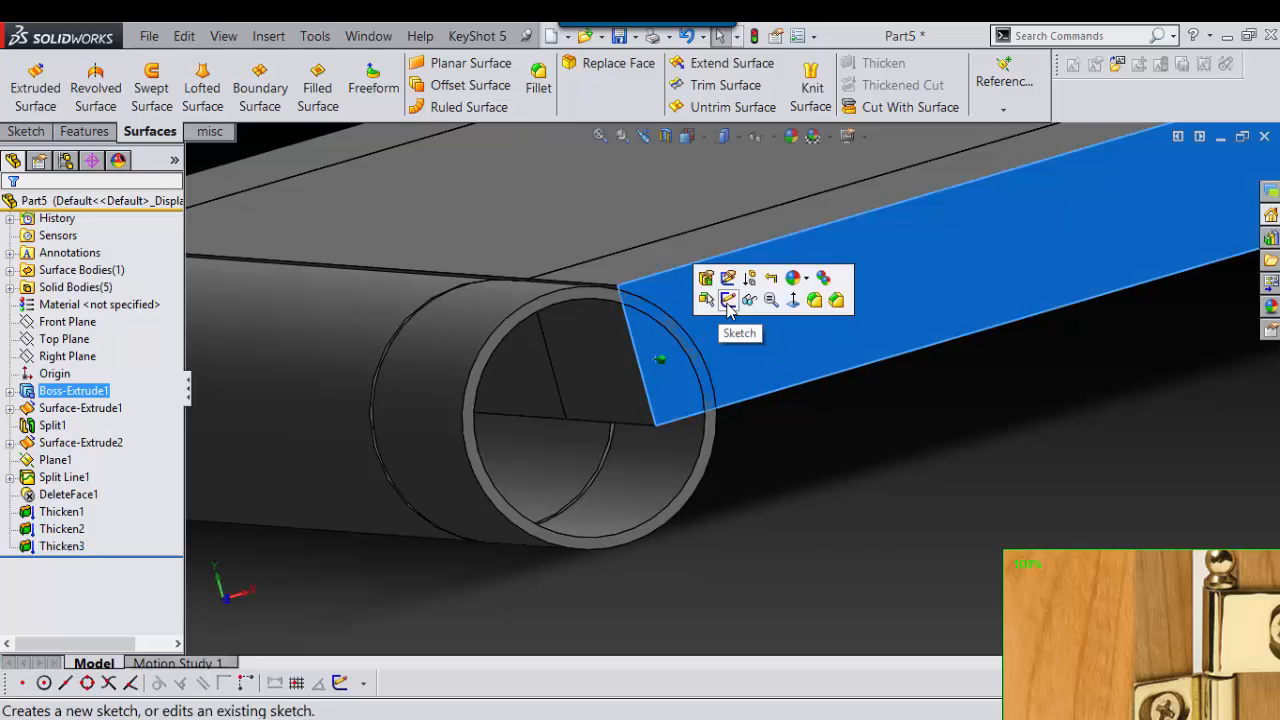
left_click(727, 301)
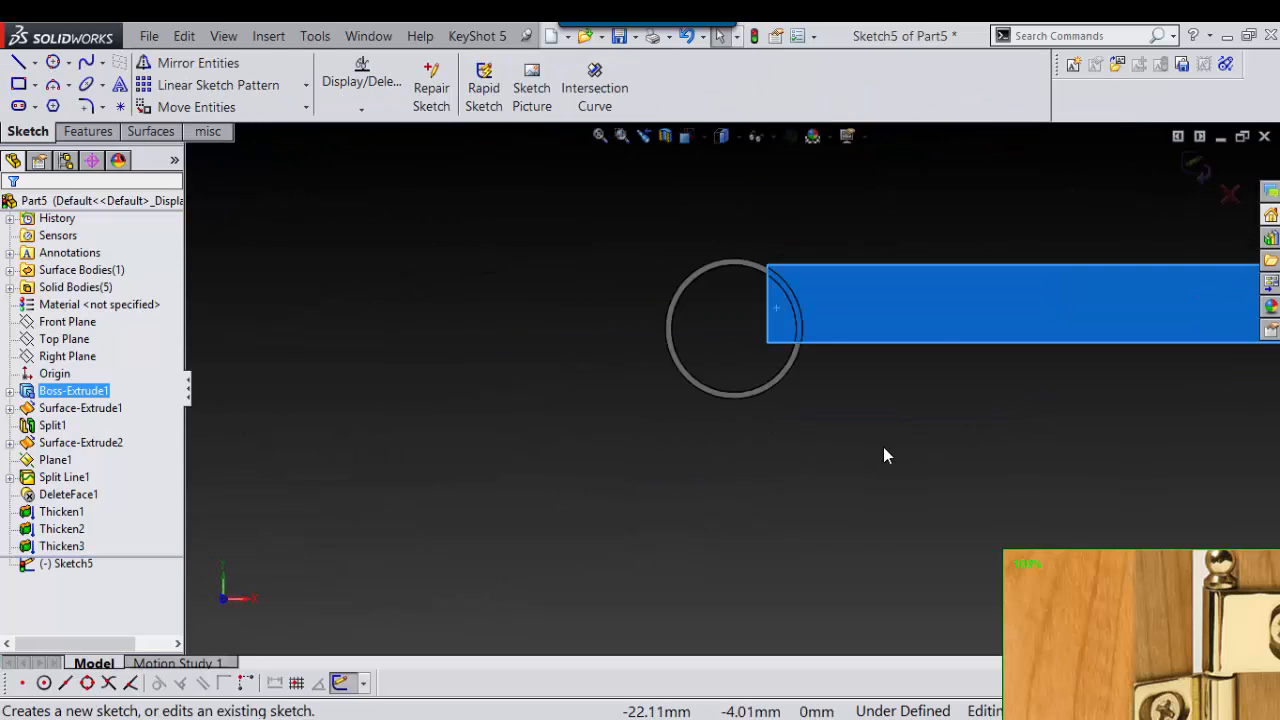
left_click(773, 388)
right_click_drag(941, 396, 866, 449)
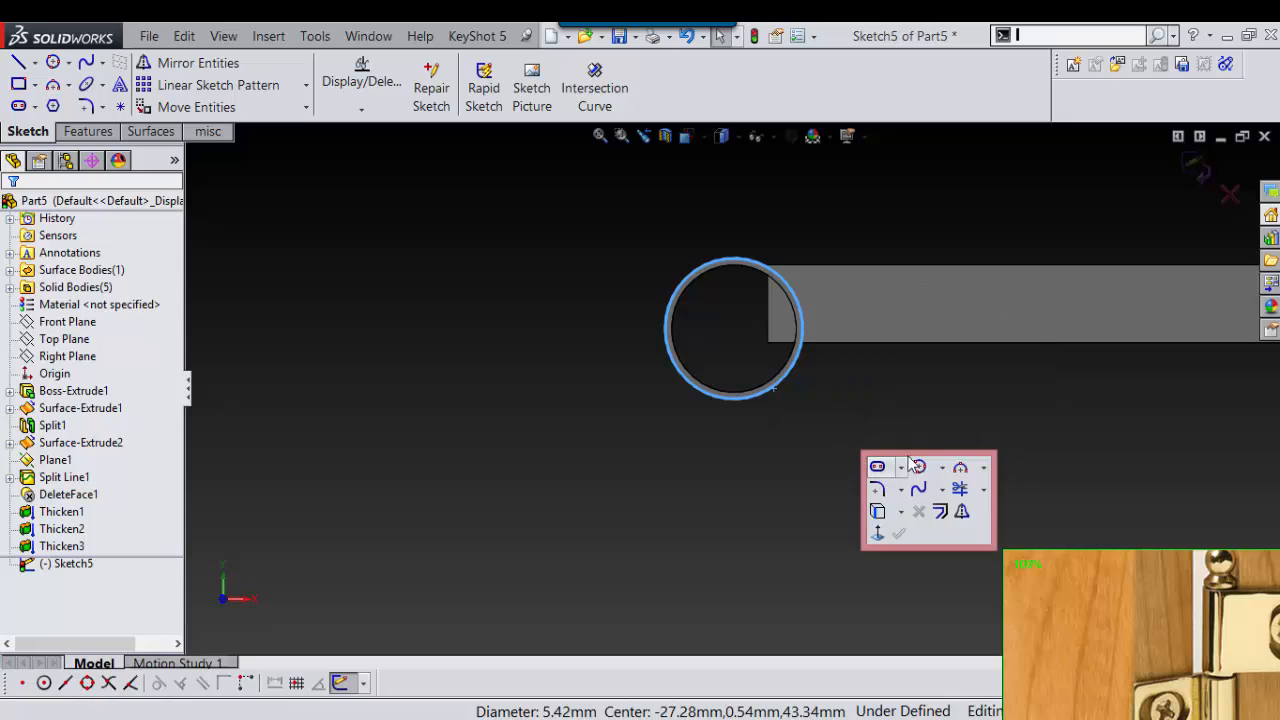
left_click(931, 386)
right_click_drag(931, 386, 838, 458)
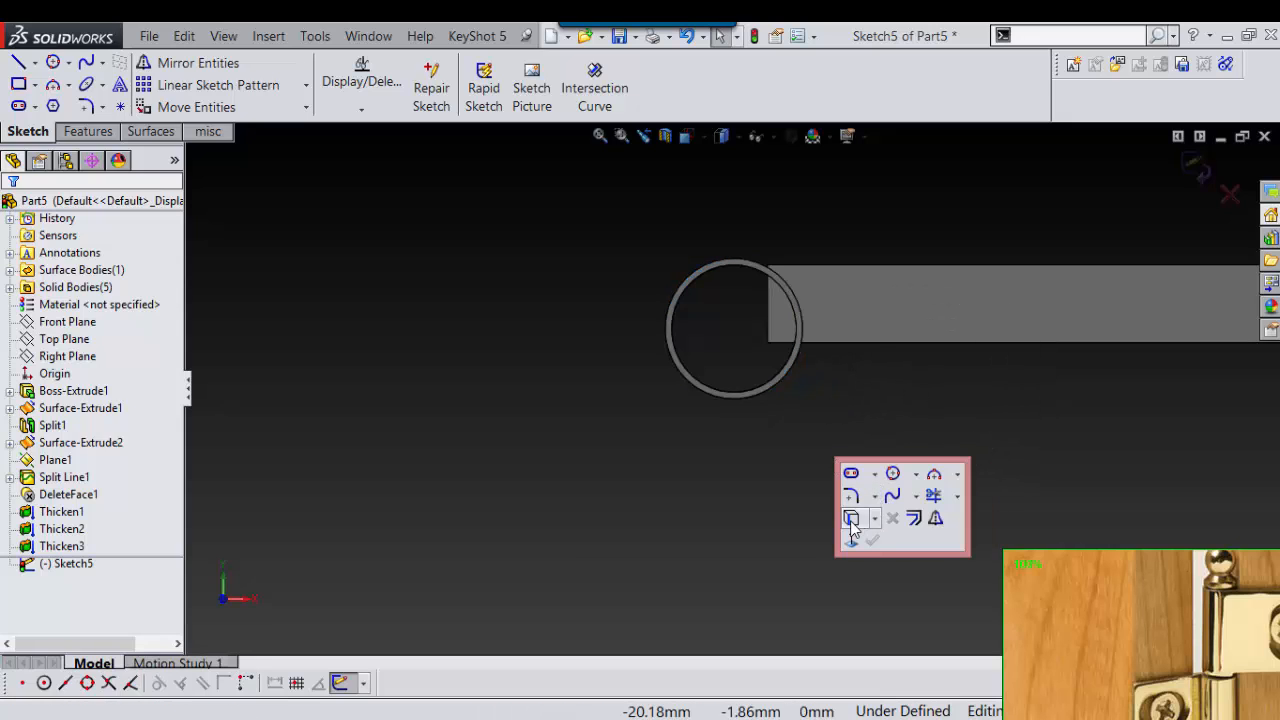
left_click(851, 518)
scroll(789, 377, "down", 3)
left_click(771, 384)
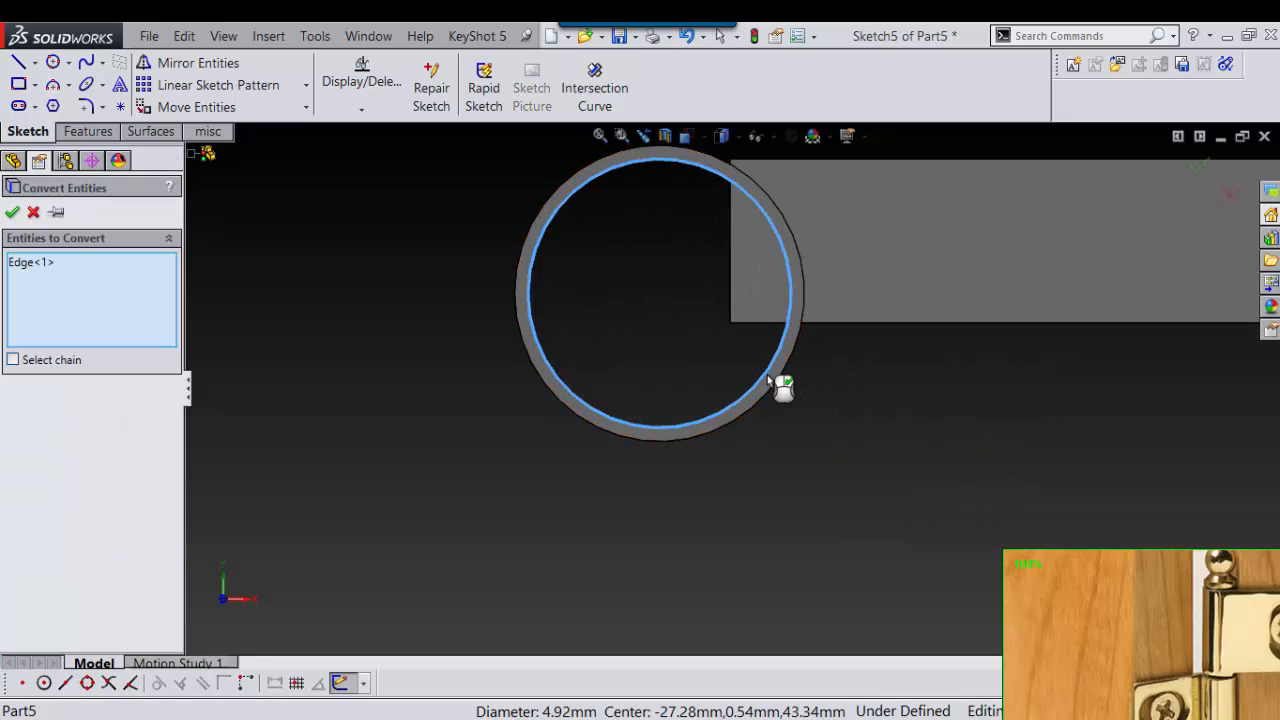
right_click(768, 380)
scroll(767, 382, "up", 4)
right_click_drag(922, 411, 894, 438)
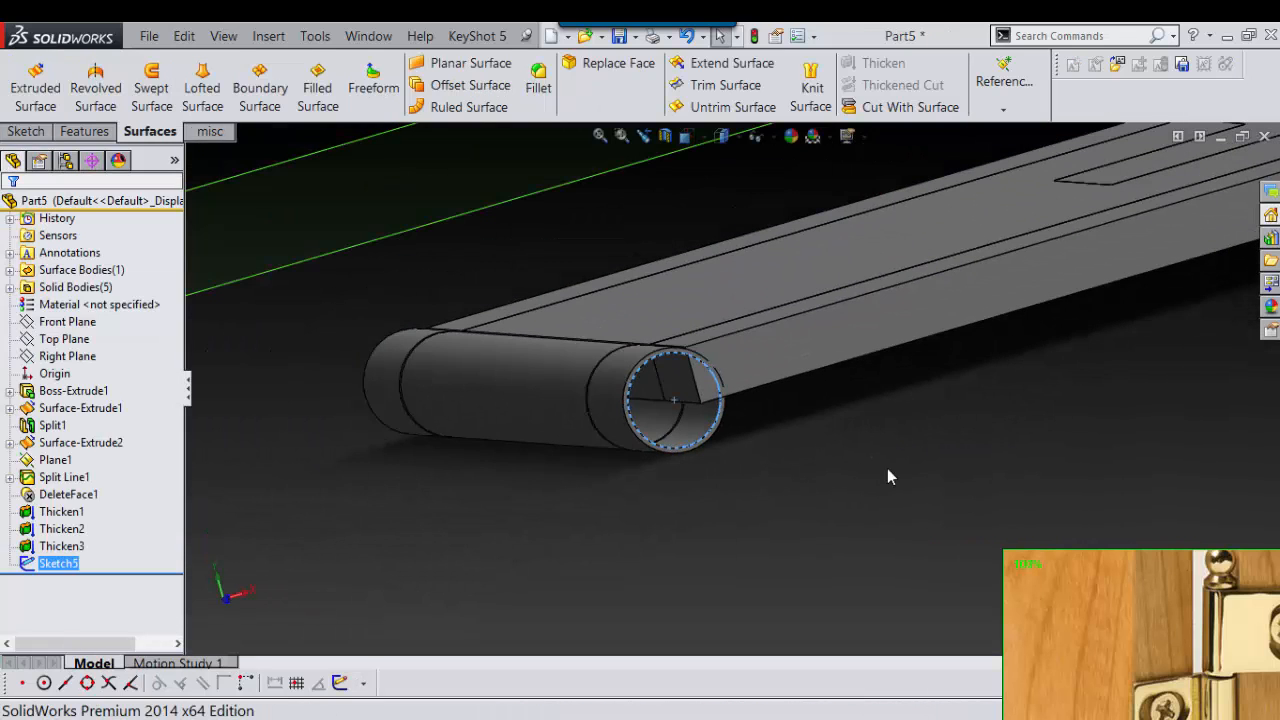
Cut-extrude the circle Through All along the knuckle to clear the leaf material from its bore
key("s")
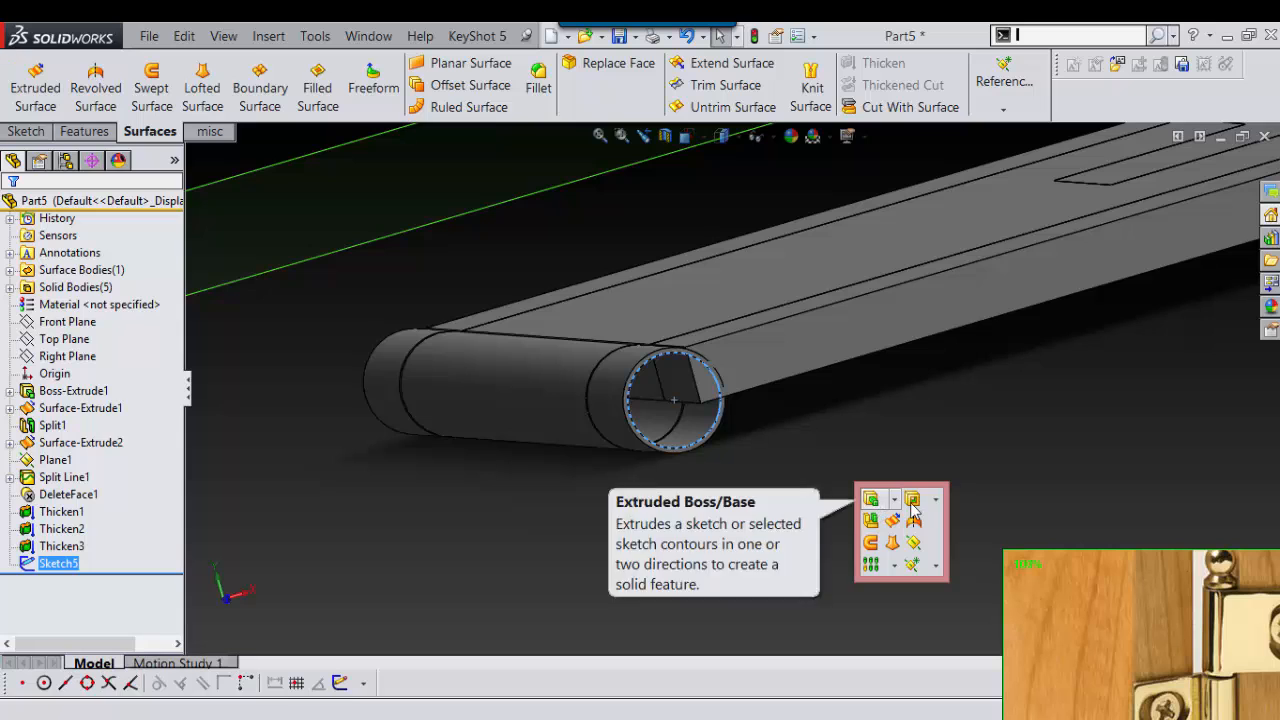
left_click(912, 498)
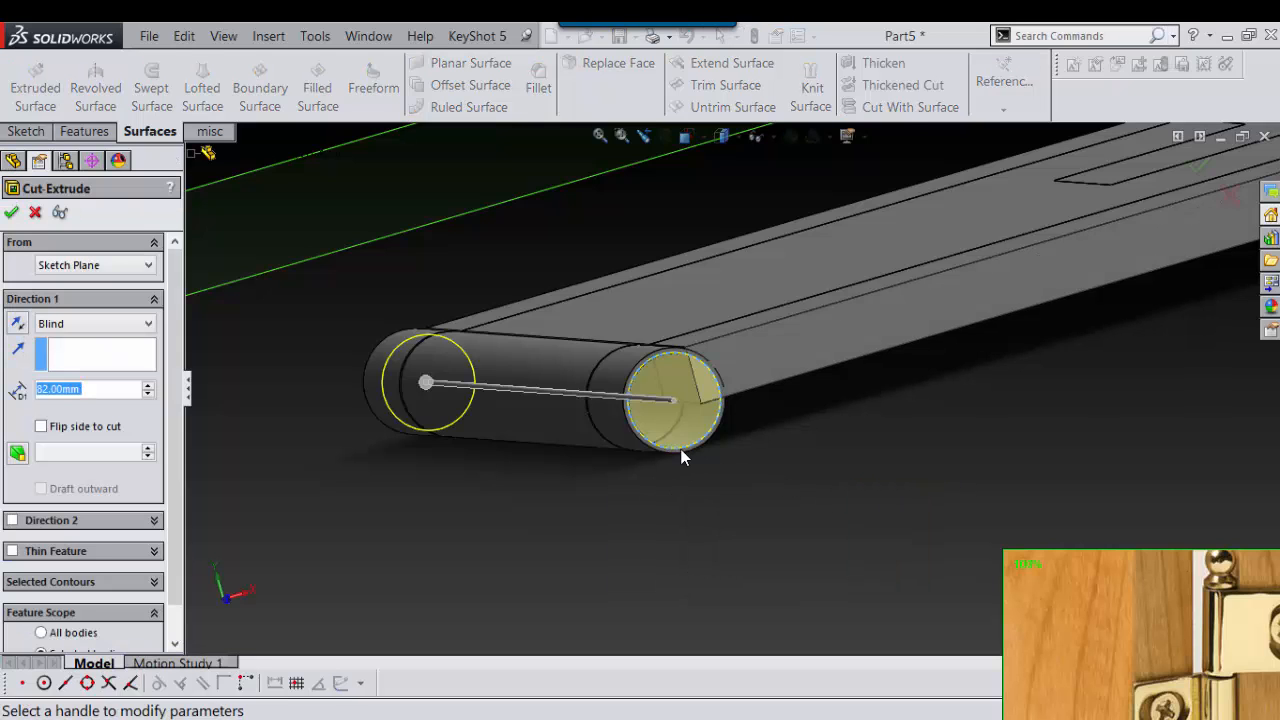
left_click(148, 325)
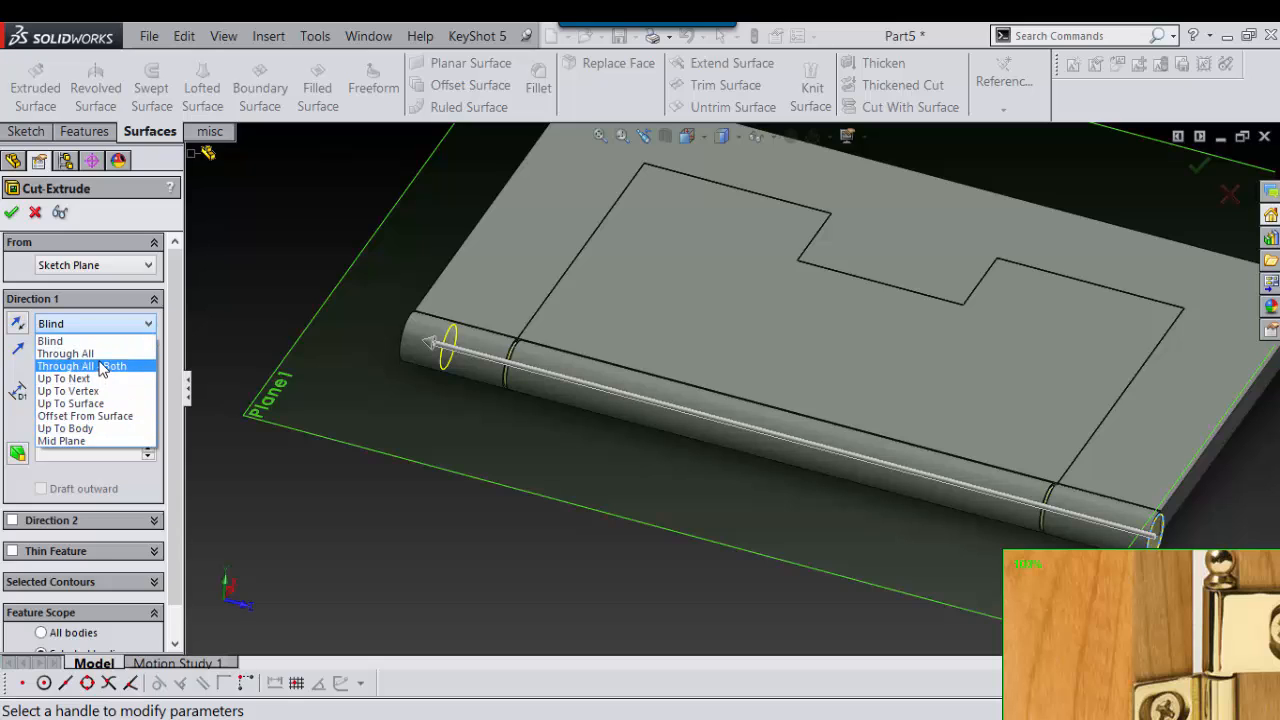
left_click(100, 354)
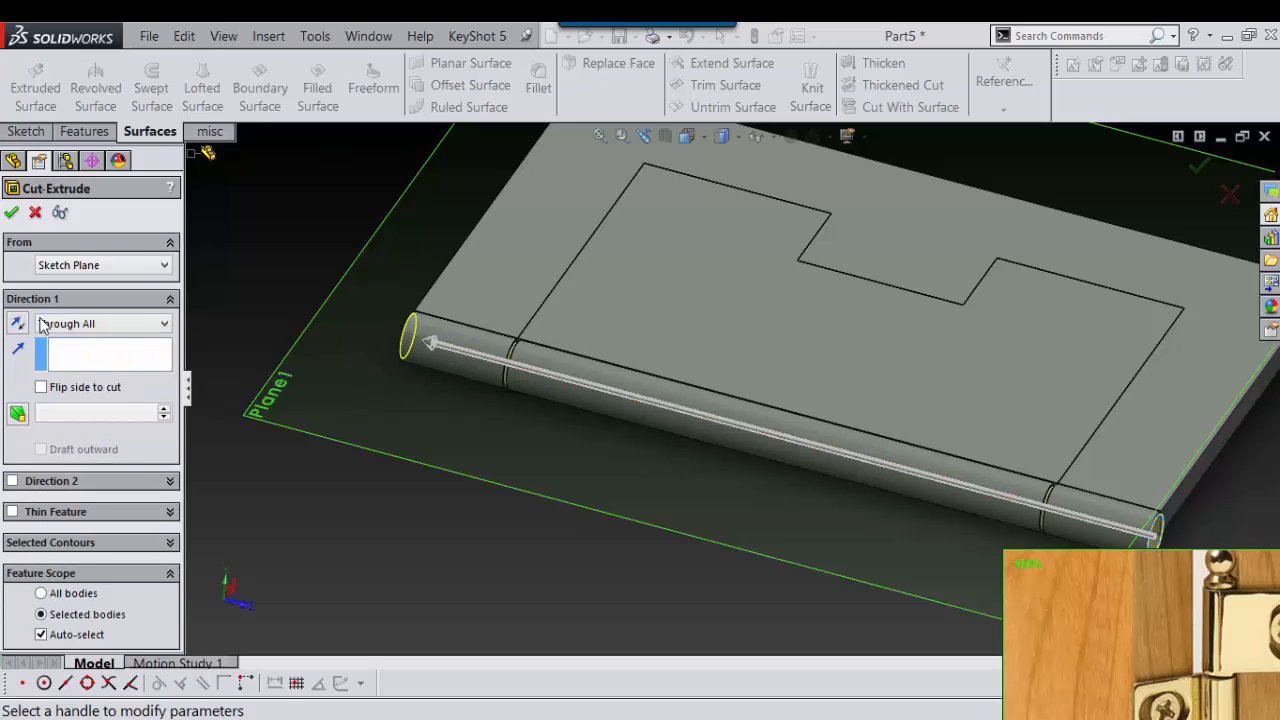
left_click(11, 212)
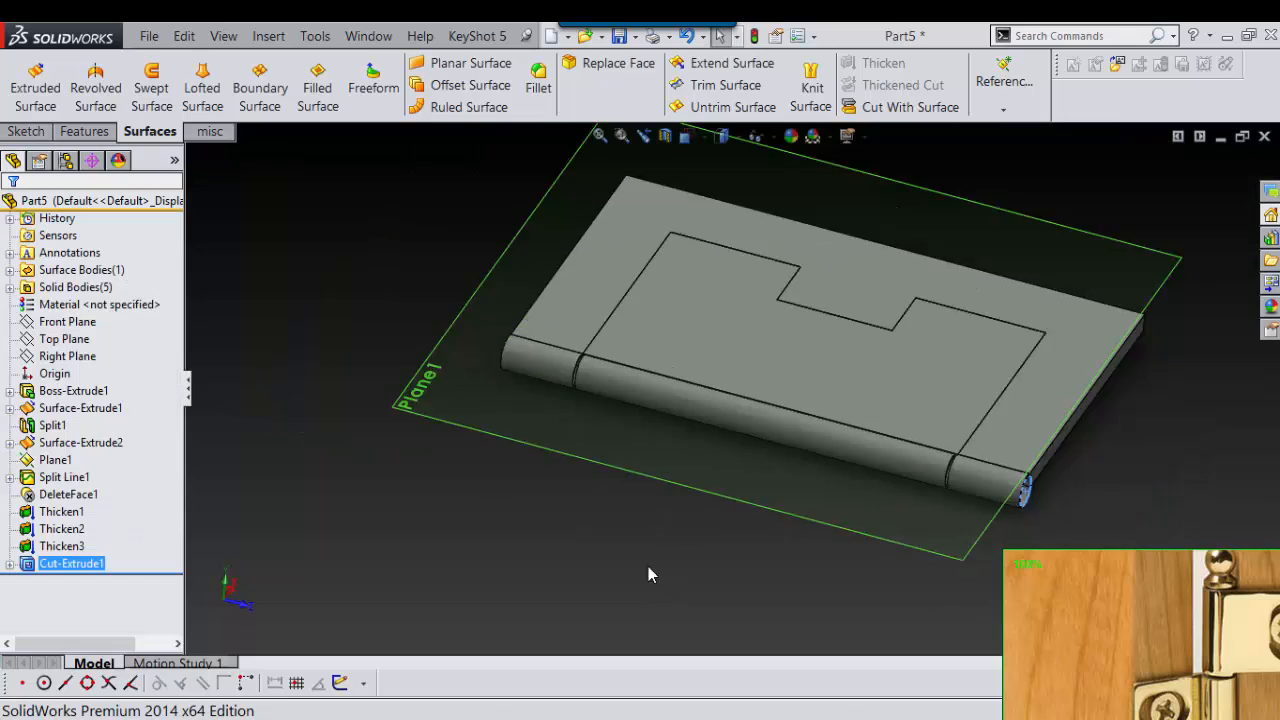
Create a reference plane offset 1.5 mm outward from the leaf's end face beside the knuckle opening
middle_click_drag(819, 484, 680, 495)
scroll(577, 393, "down", 7)
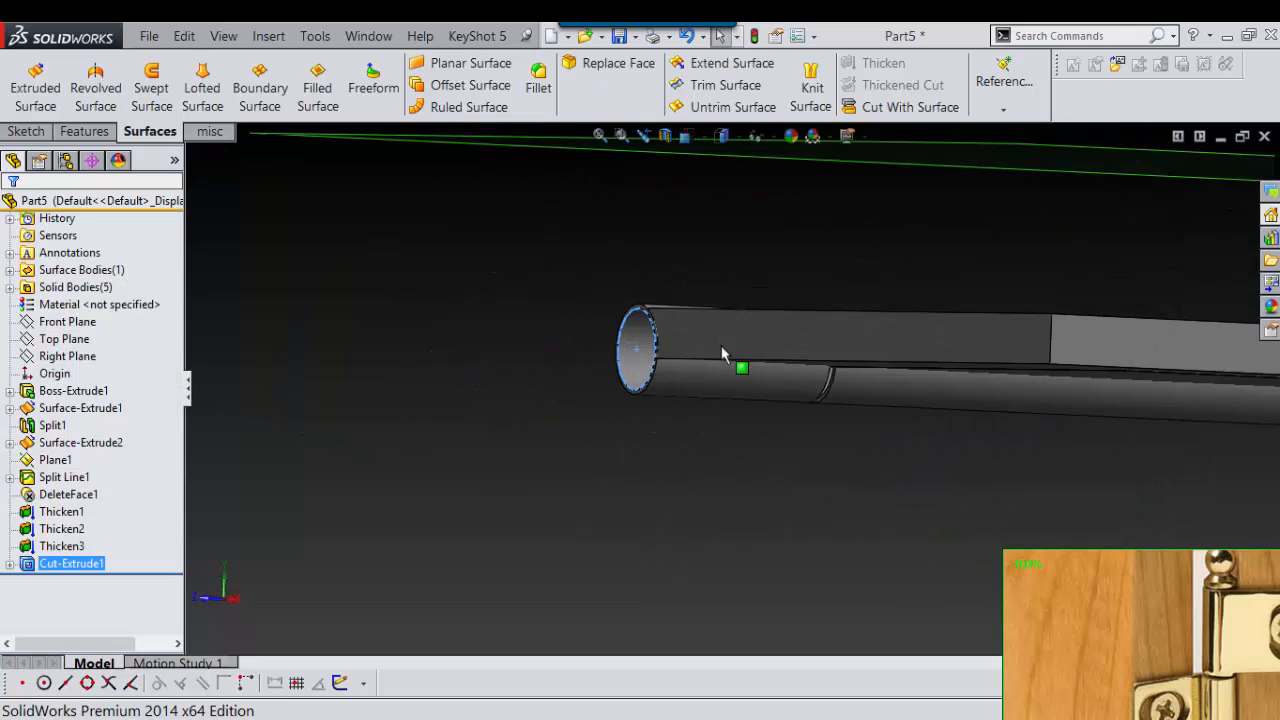
middle_click_drag(723, 354, 791, 376)
scroll(807, 551, "down", 4)
left_click(827, 483)
left_click(777, 330)
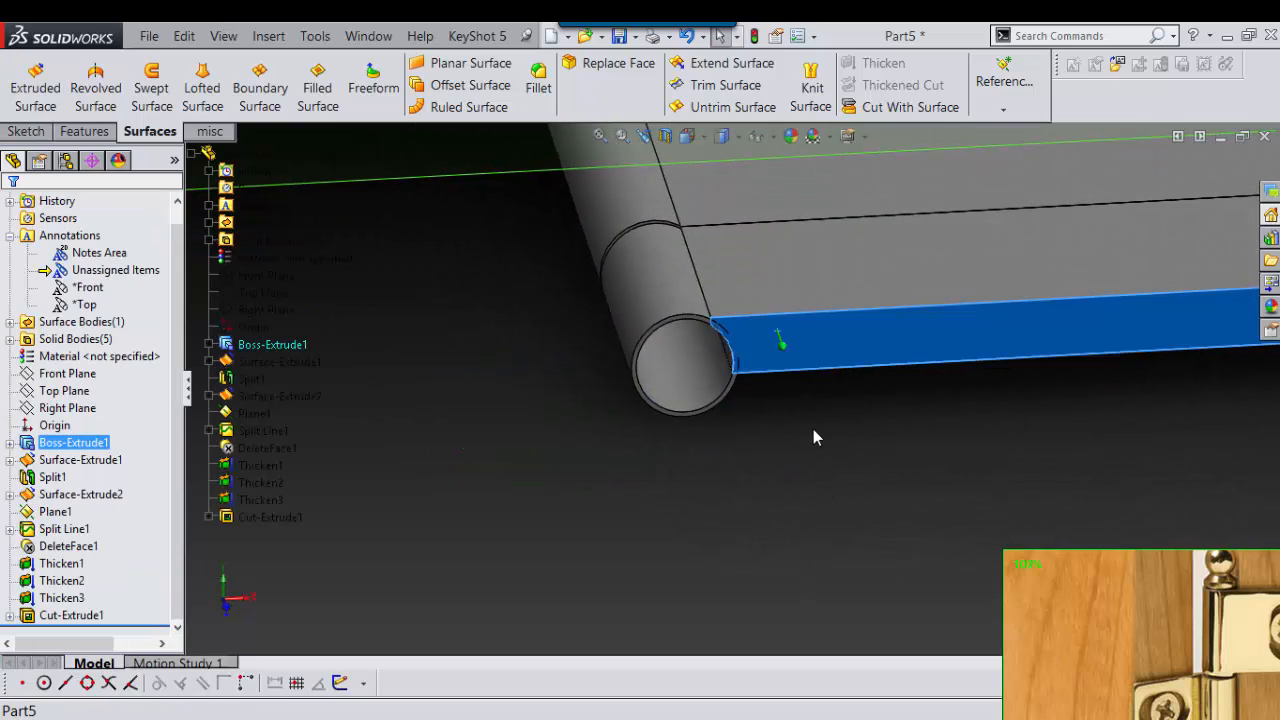
right_click_drag(813, 429, 760, 485)
left_click(882, 415)
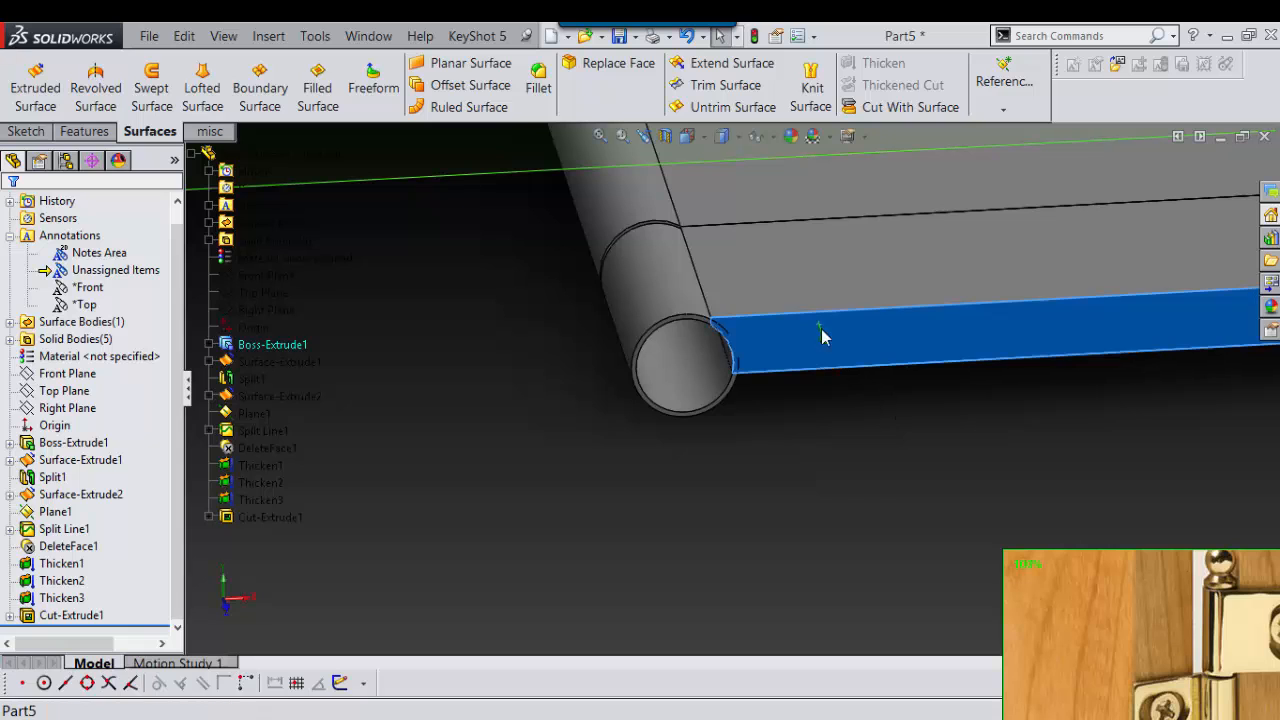
right_click_drag(849, 423, 809, 417)
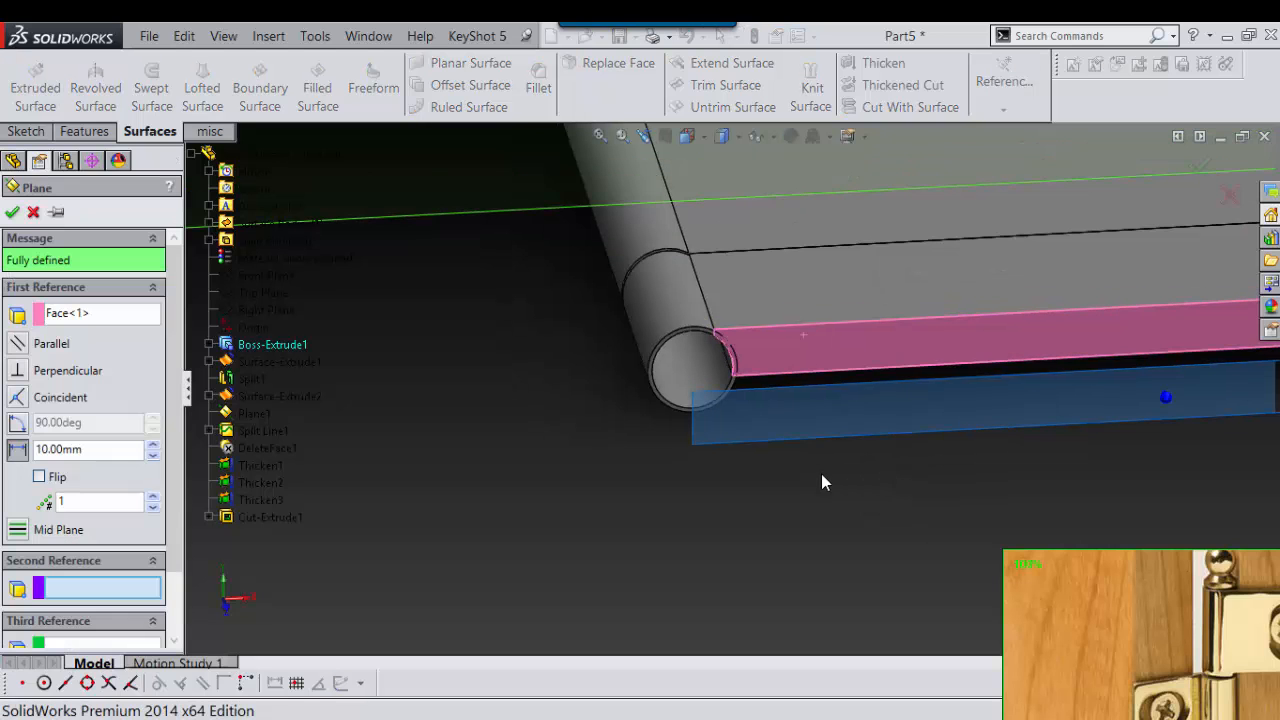
middle_click_drag(821, 474, 829, 543)
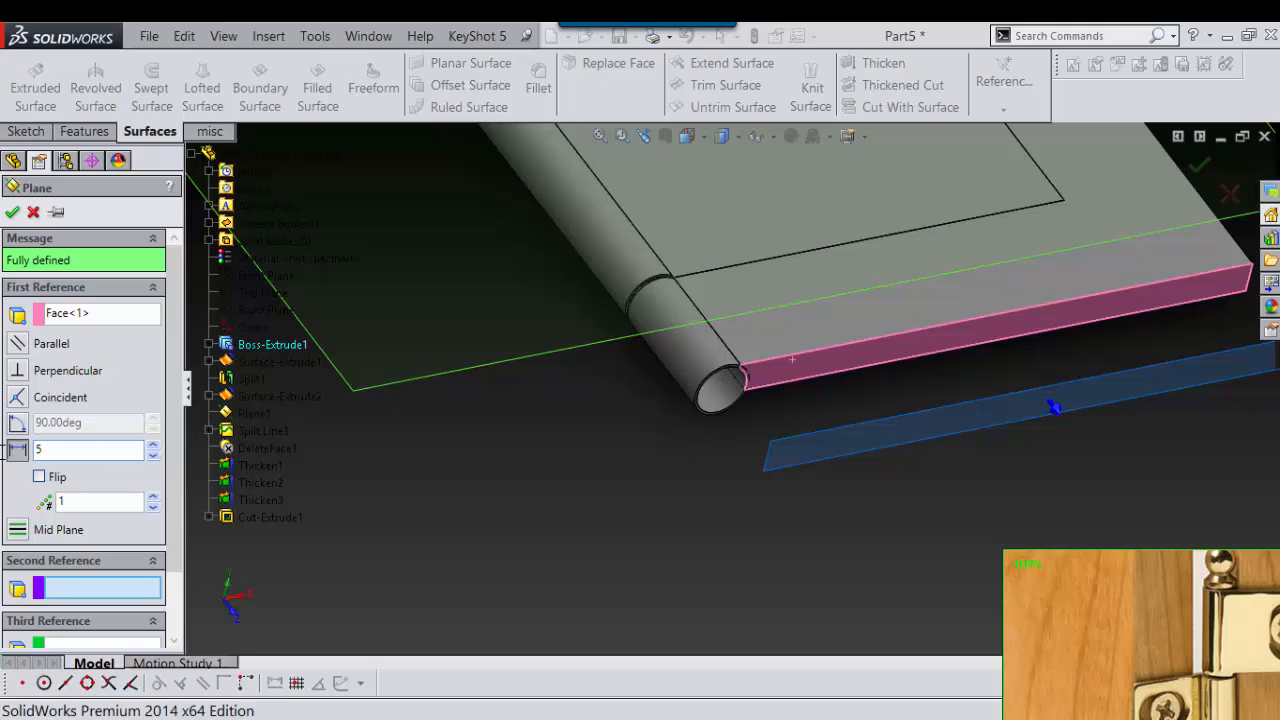
key("Return")
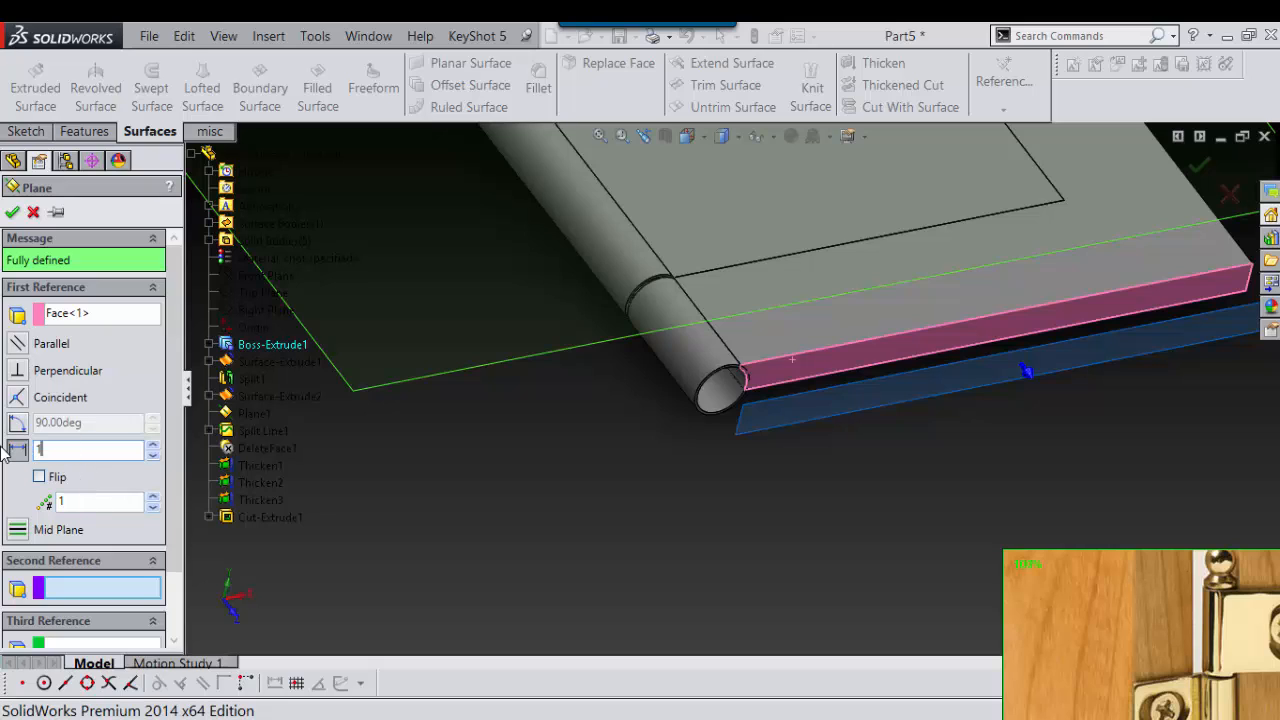
key("Return")
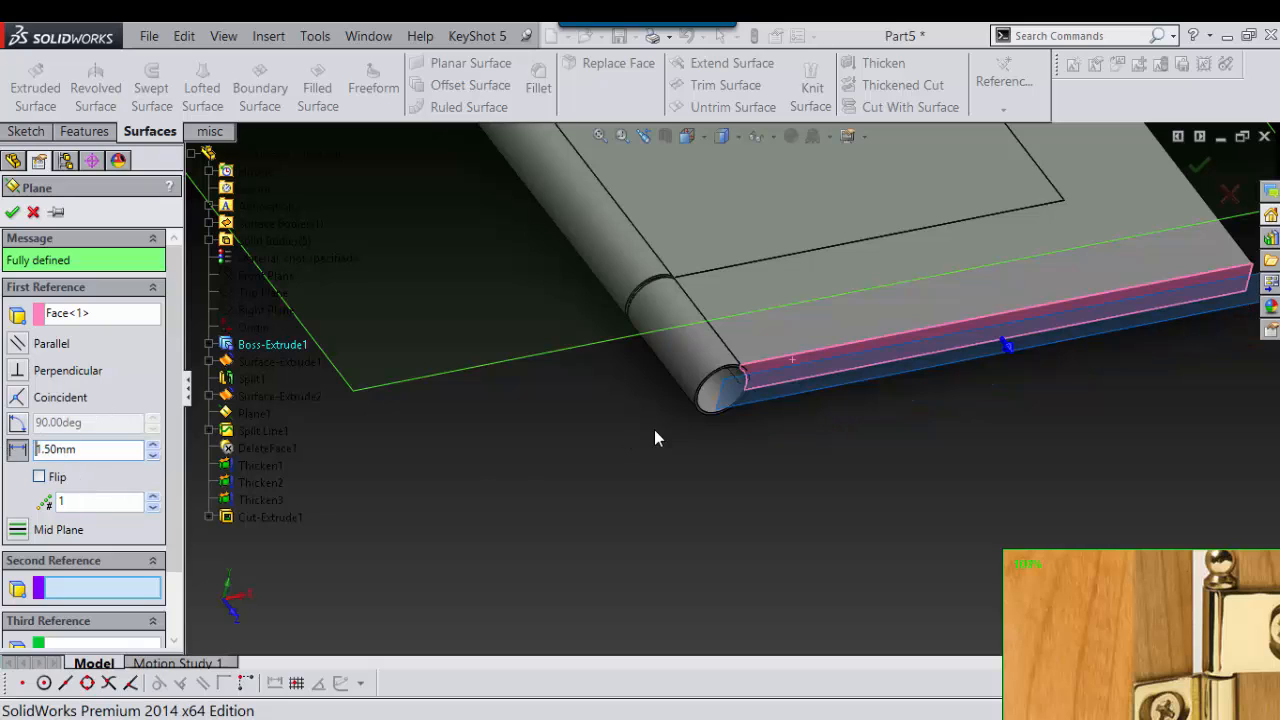
middle_click_drag(655, 431, 635, 482)
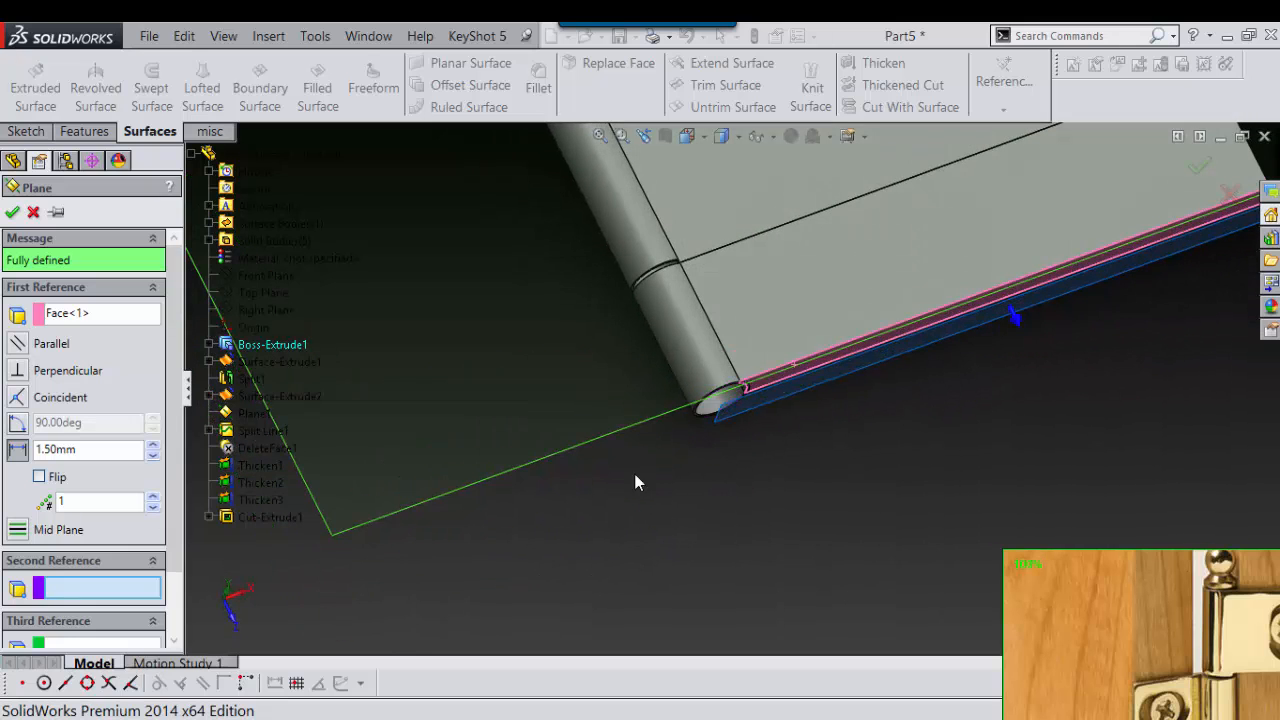
left_click(12, 212)
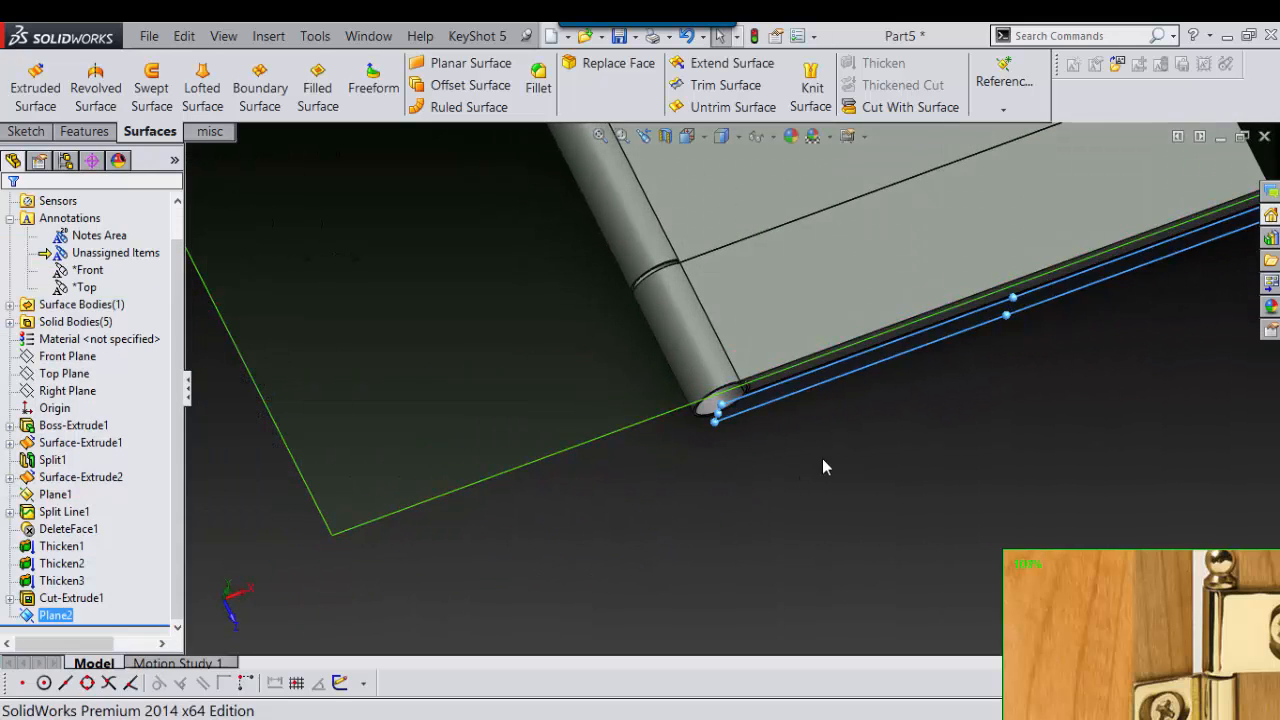
Open a sketch on the new offset plane and enlarge the plane's border so it surrounds the knuckle opening
scroll(822, 458, "down", 5)
left_click(749, 366)
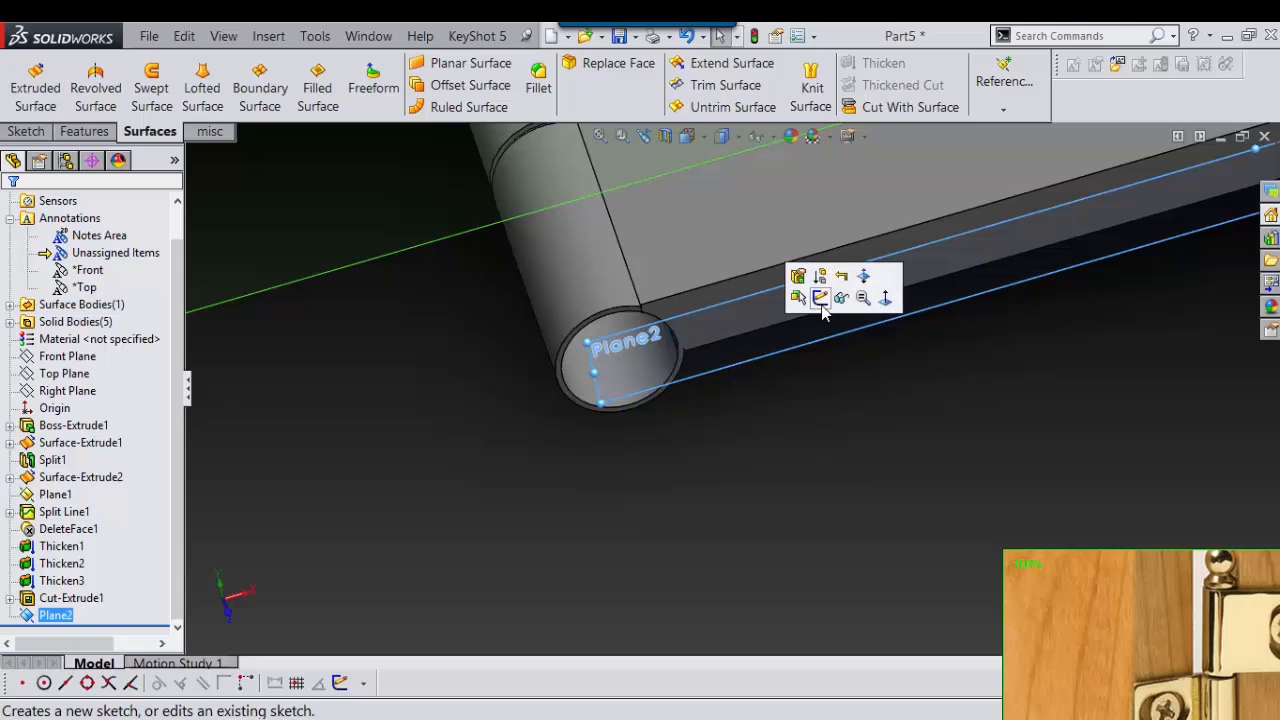
left_click(821, 297)
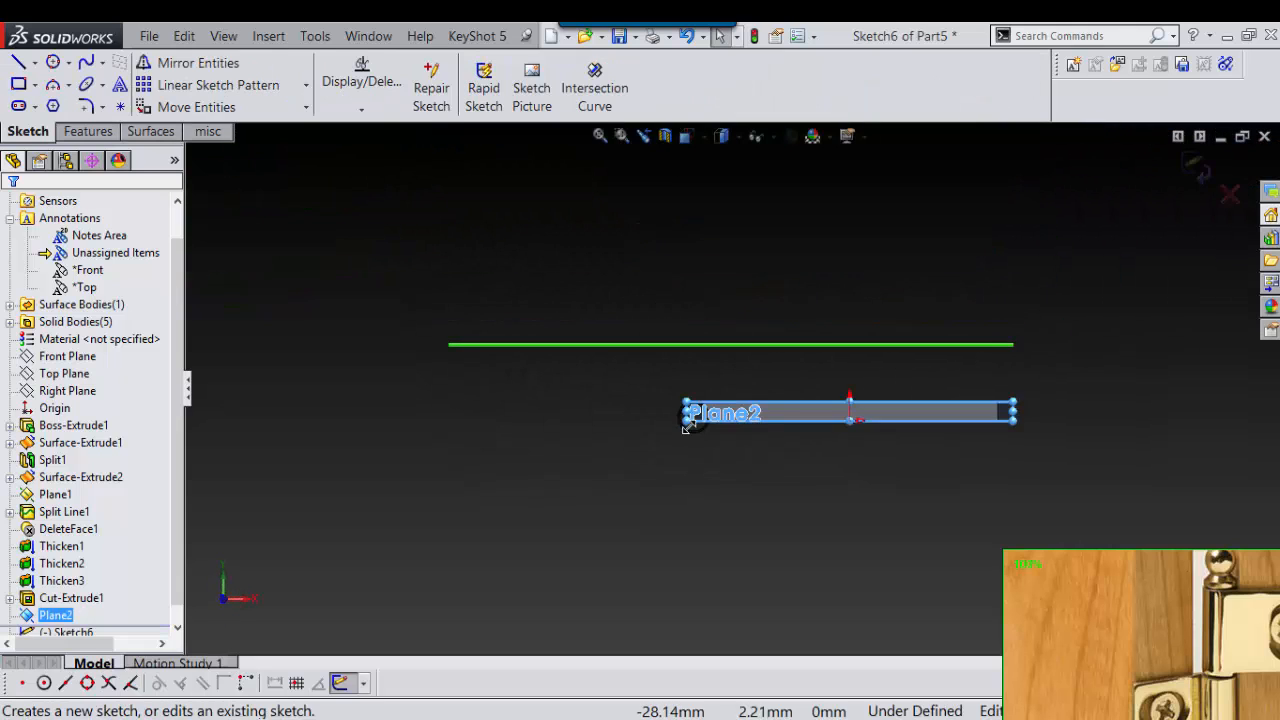
right_click(659, 473)
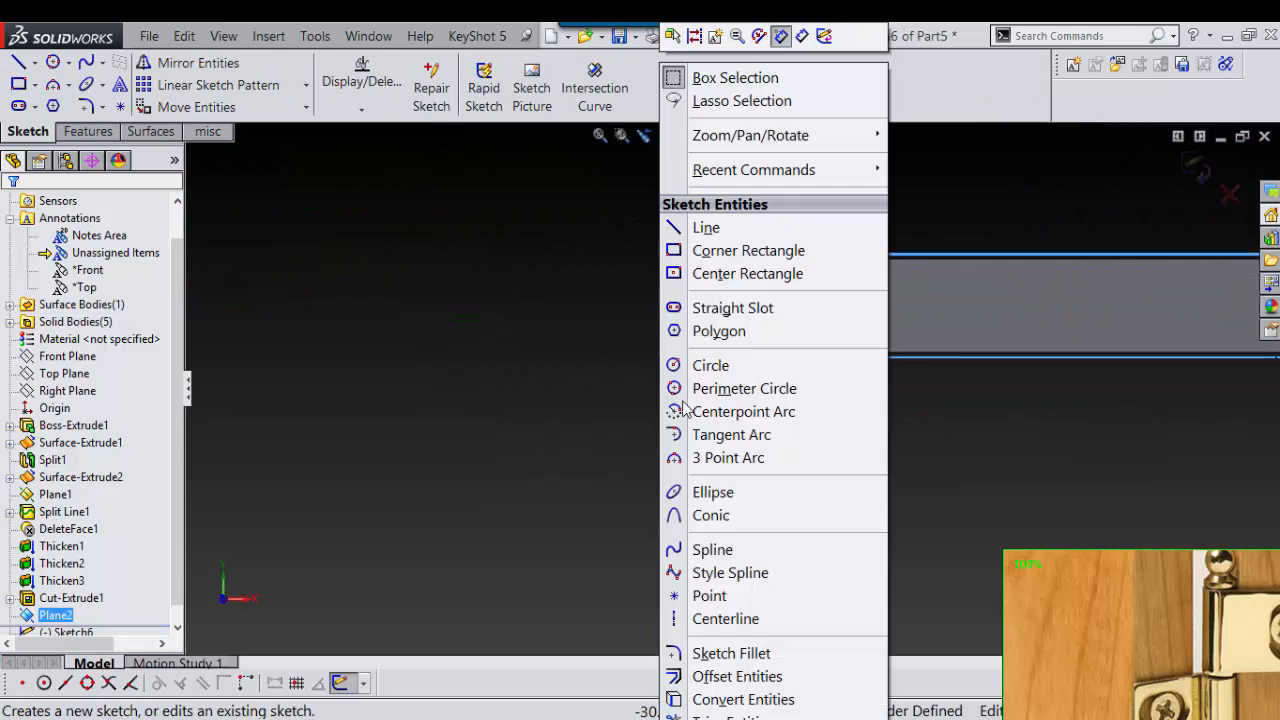
key("Escape")
left_click(730, 357)
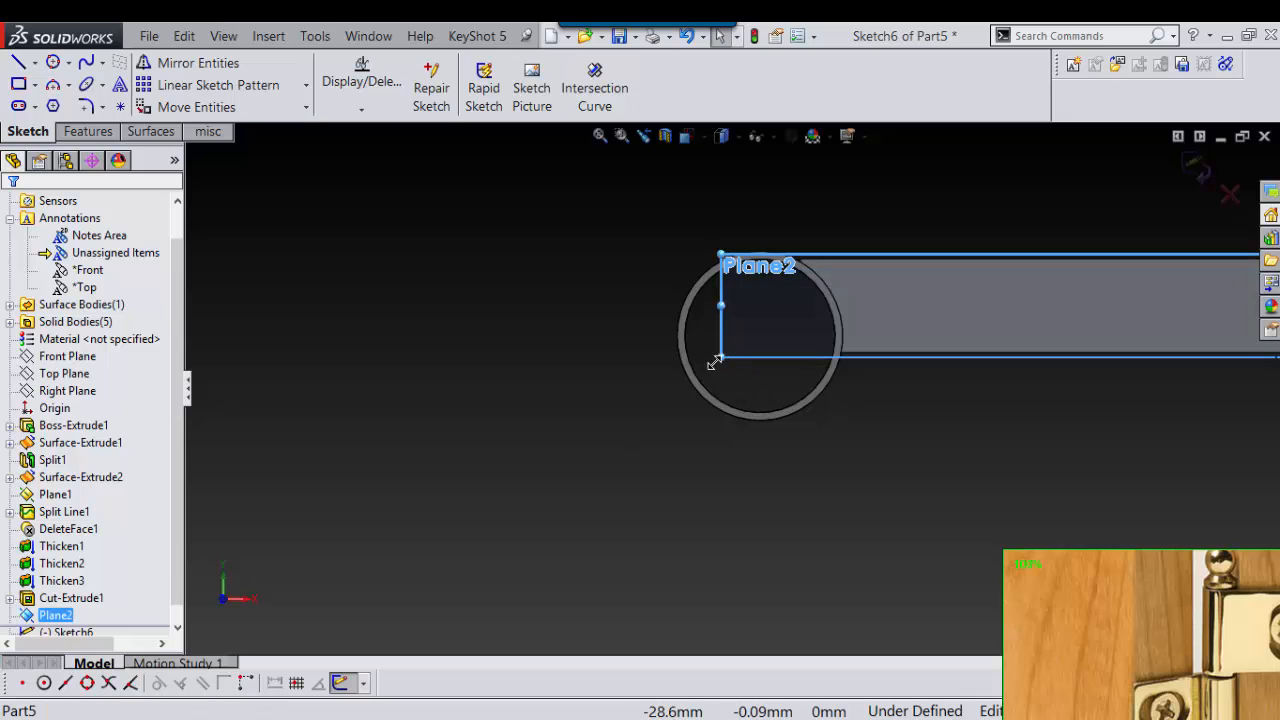
right_click_drag(417, 404, 345, 500)
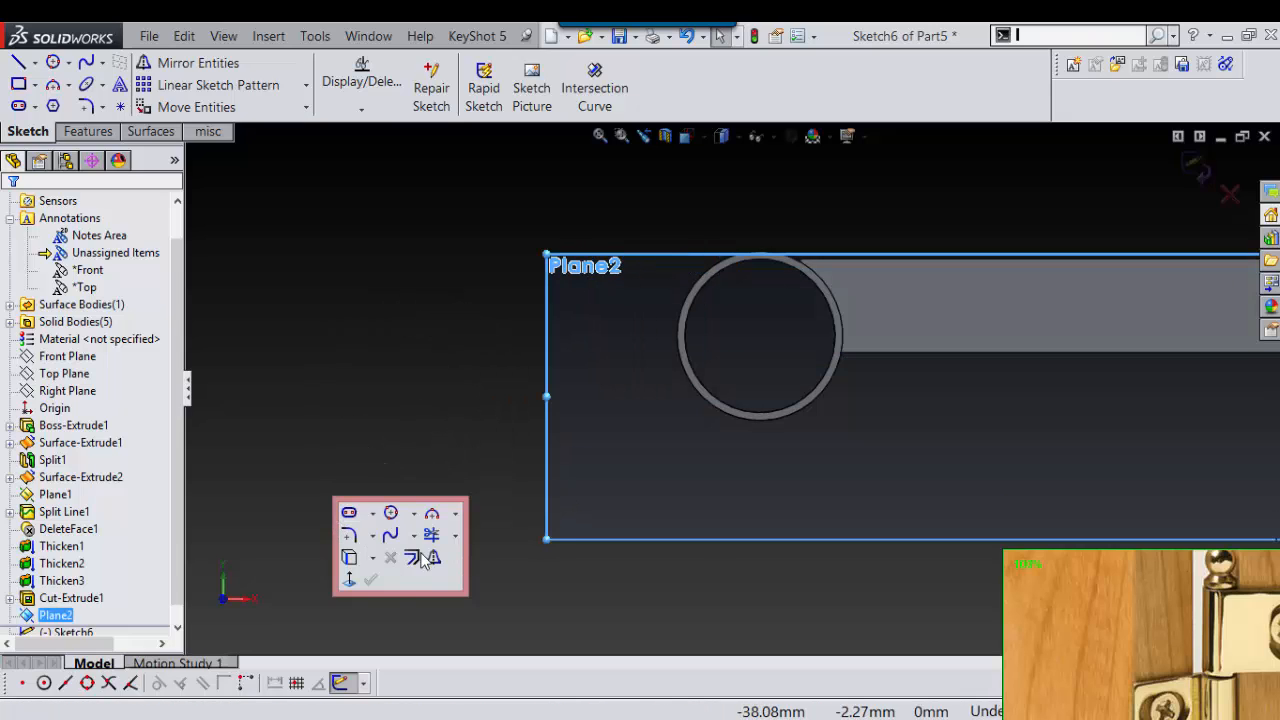
left_click(350, 564)
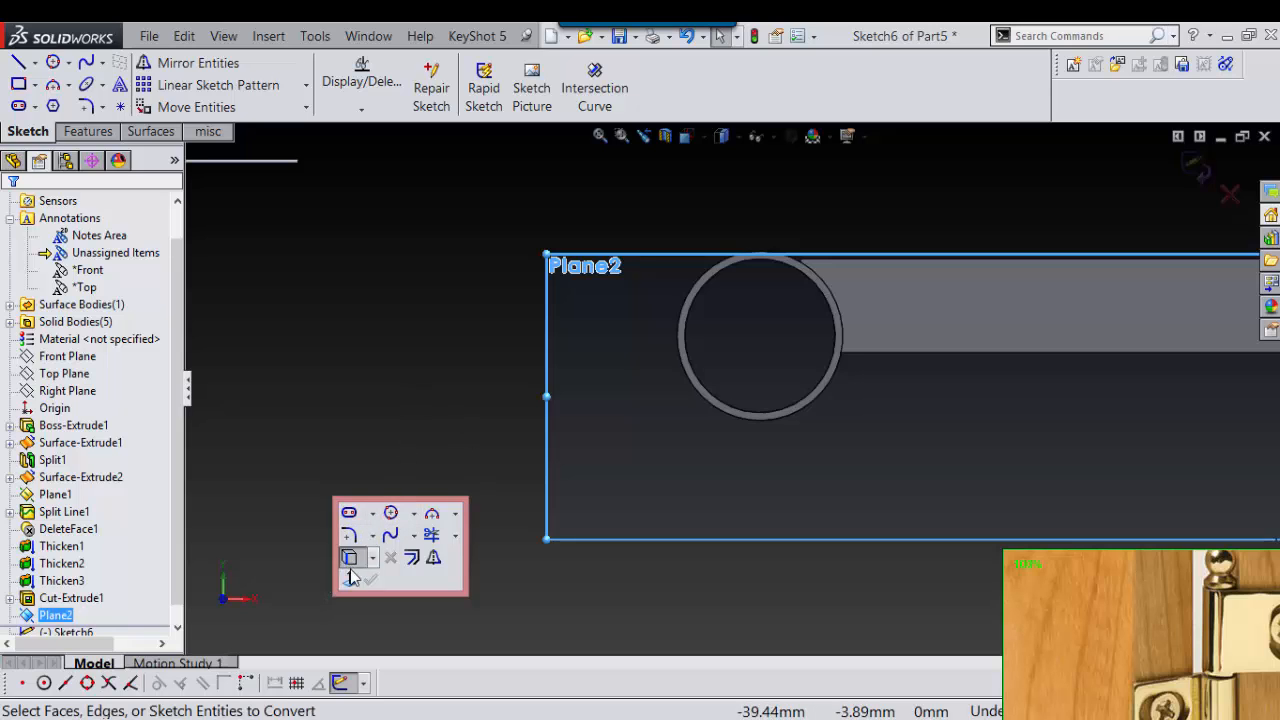
scroll(829, 349, "down", 5)
left_click(801, 291)
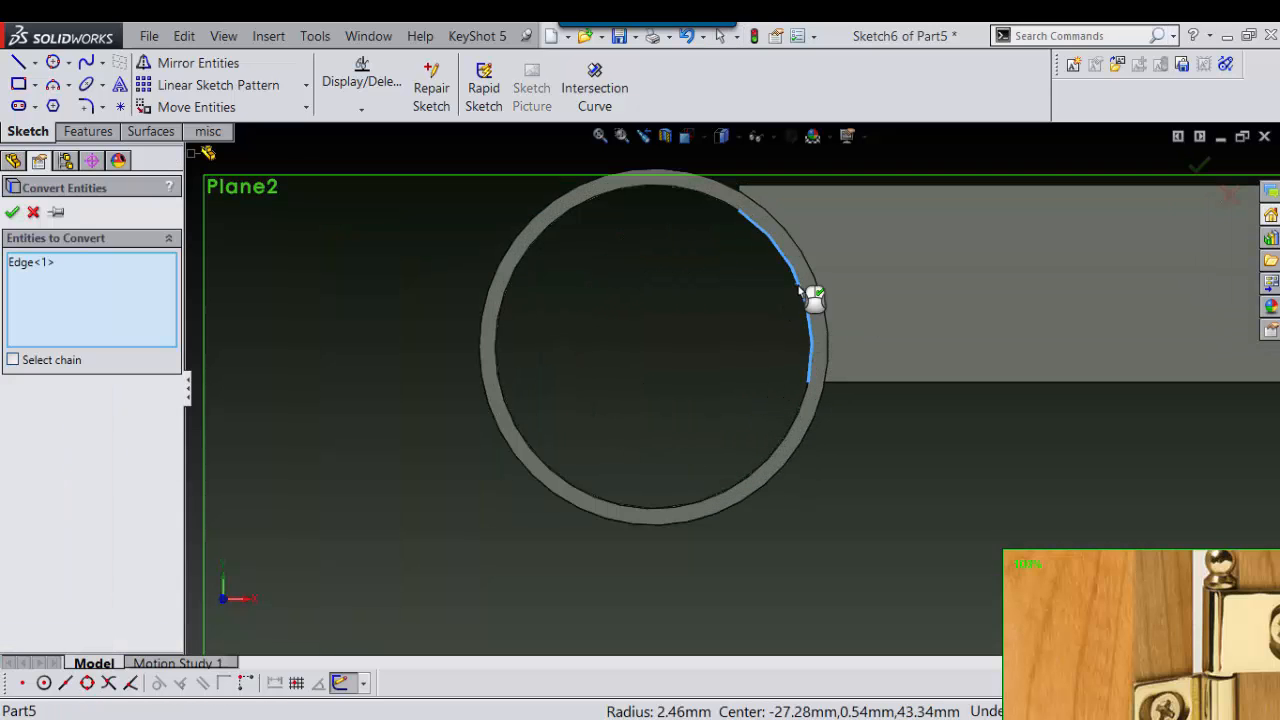
scroll(805, 292, "up", 4)
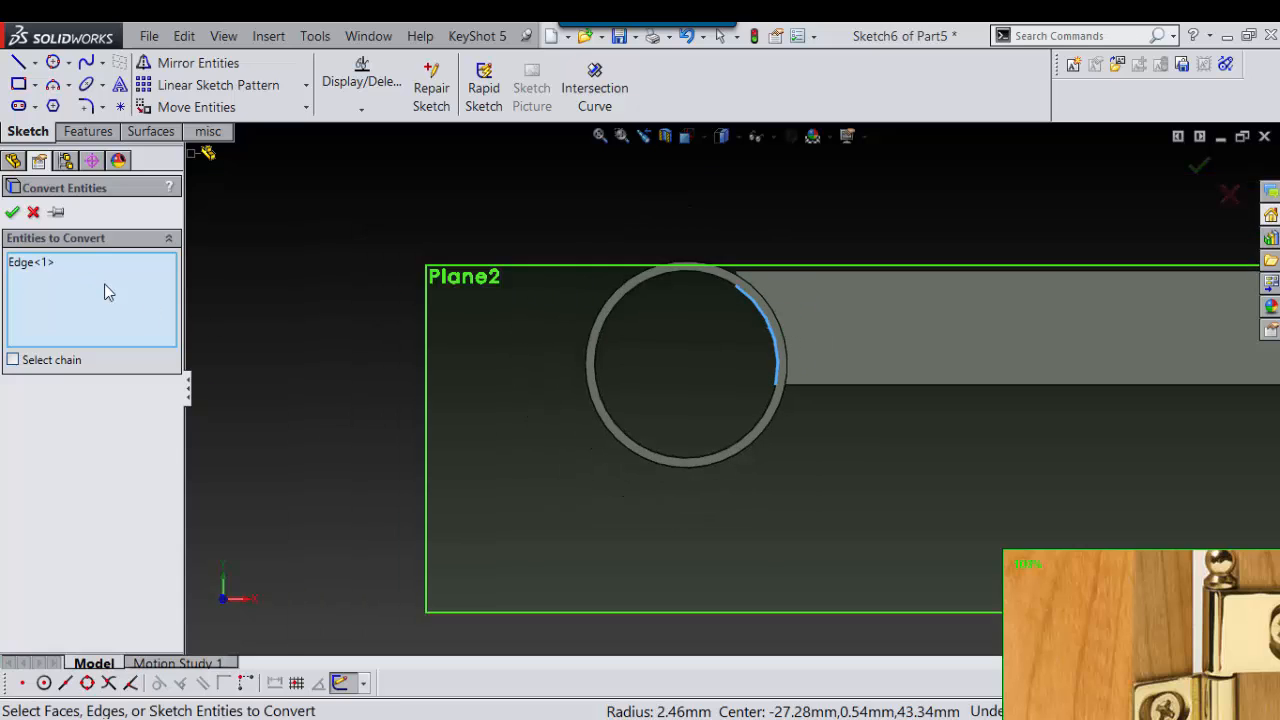
right_click(80, 283)
right_click(48, 274)
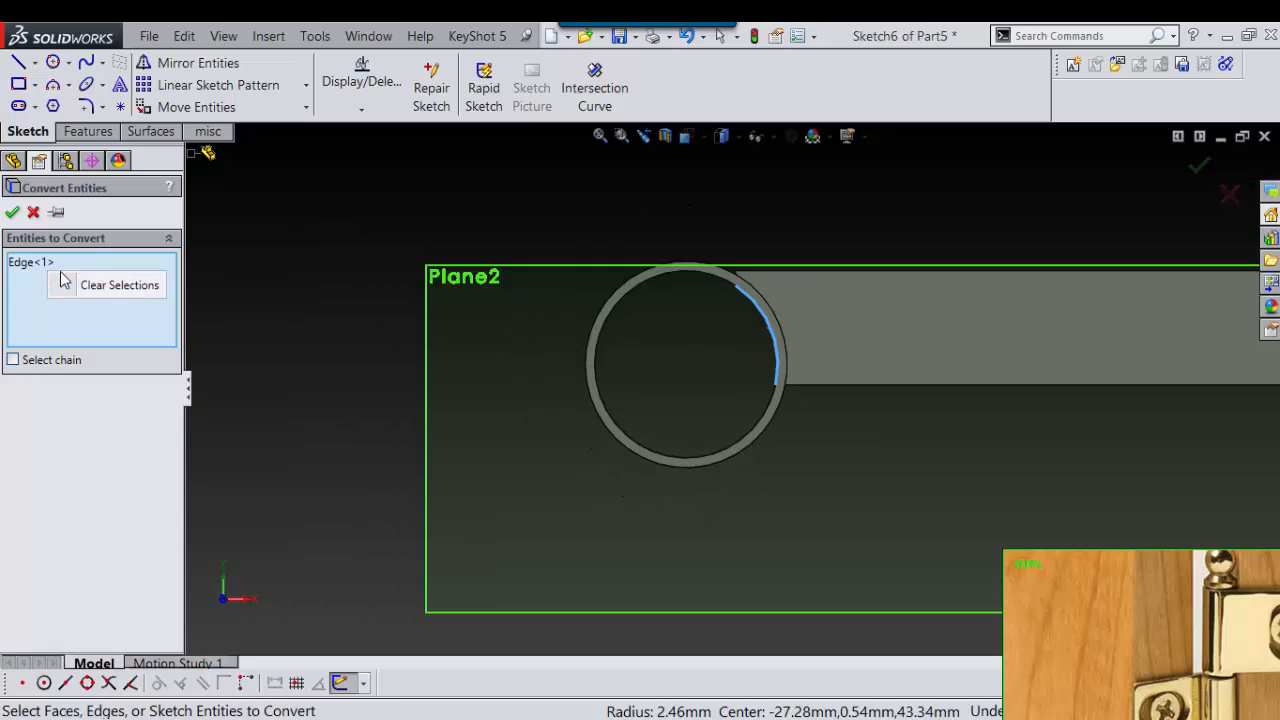
left_click(110, 287)
Sketch a circle centred on the knuckle's axis and reaching its inner edge, and exit the sketch
right_click_drag(398, 469, 445, 510)
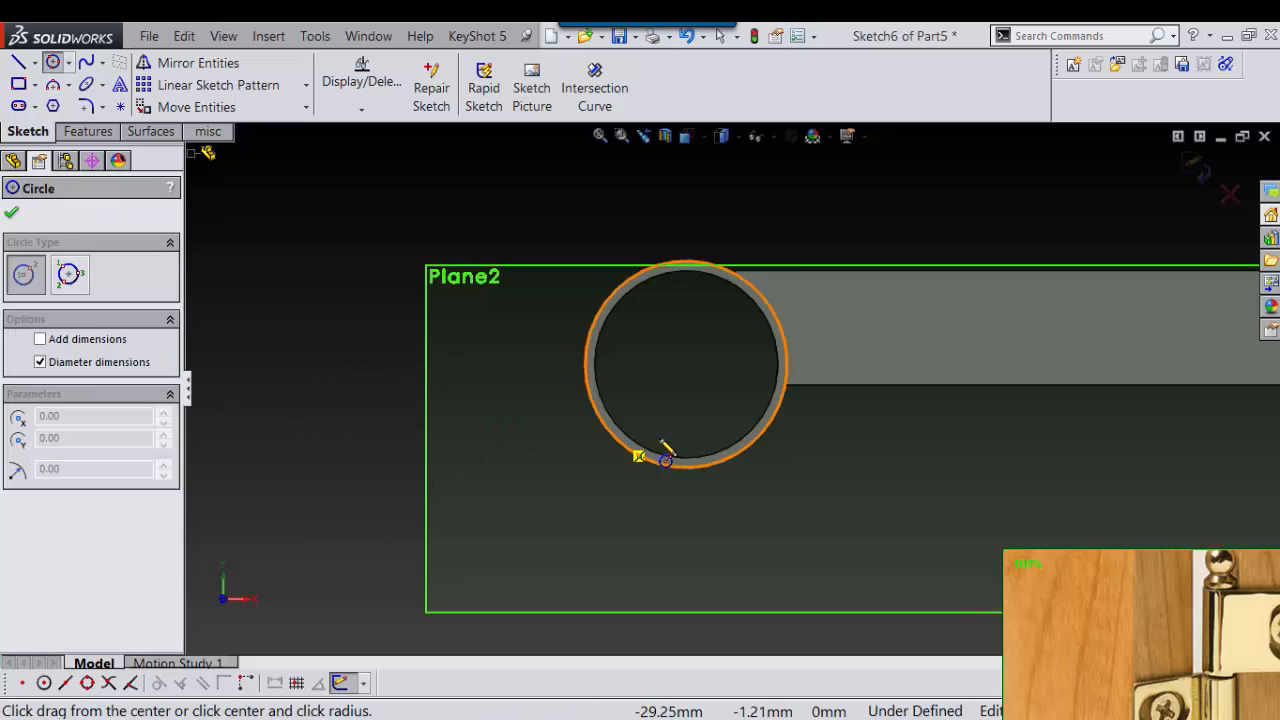
left_click(686, 364)
left_click(771, 320)
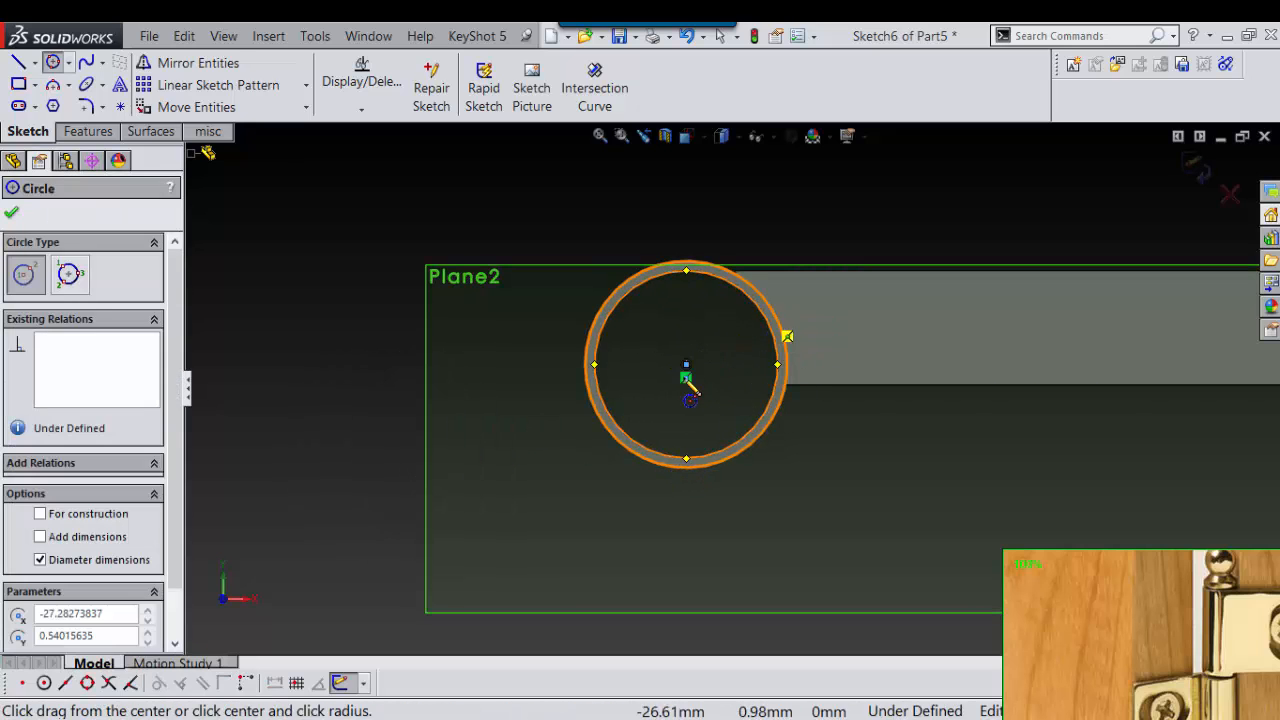
right_click_drag(934, 330, 940, 486)
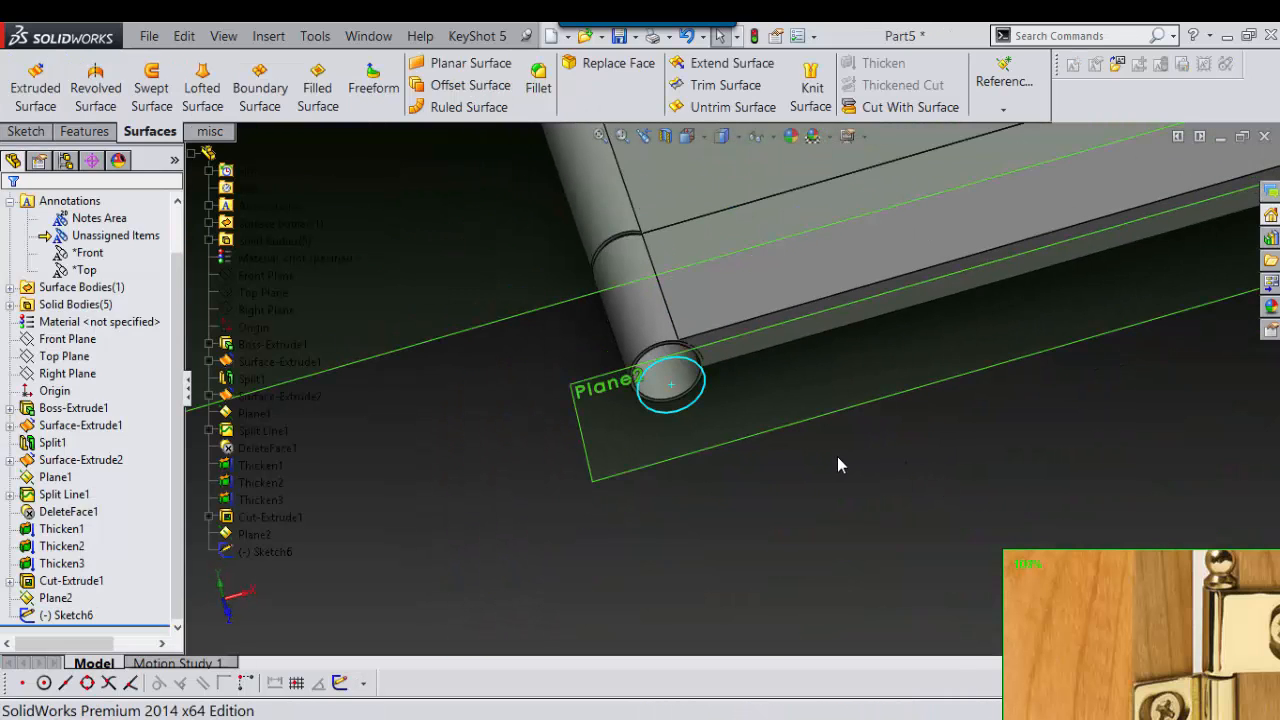
Extrude the circle along the knuckle bore using Offset From Surface, with the leaf's opposite end face as the reference
right_click_drag(944, 440, 886, 600)
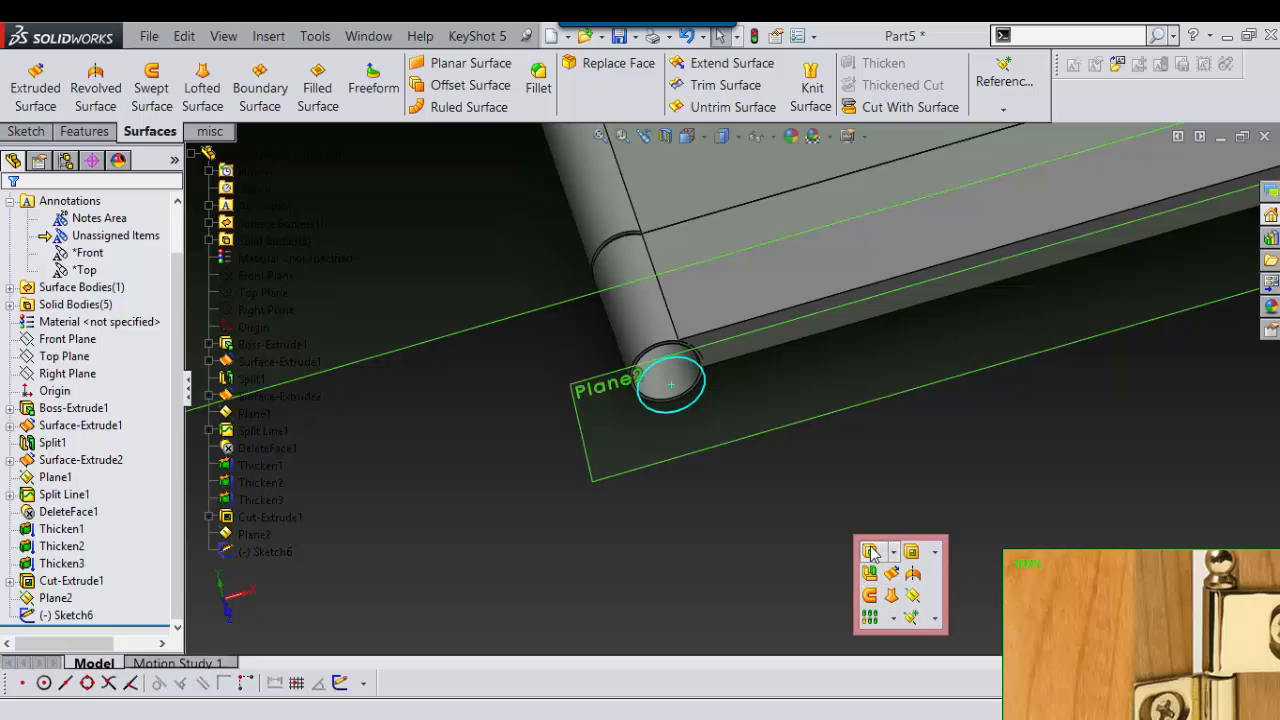
left_click(870, 552)
left_click(712, 395)
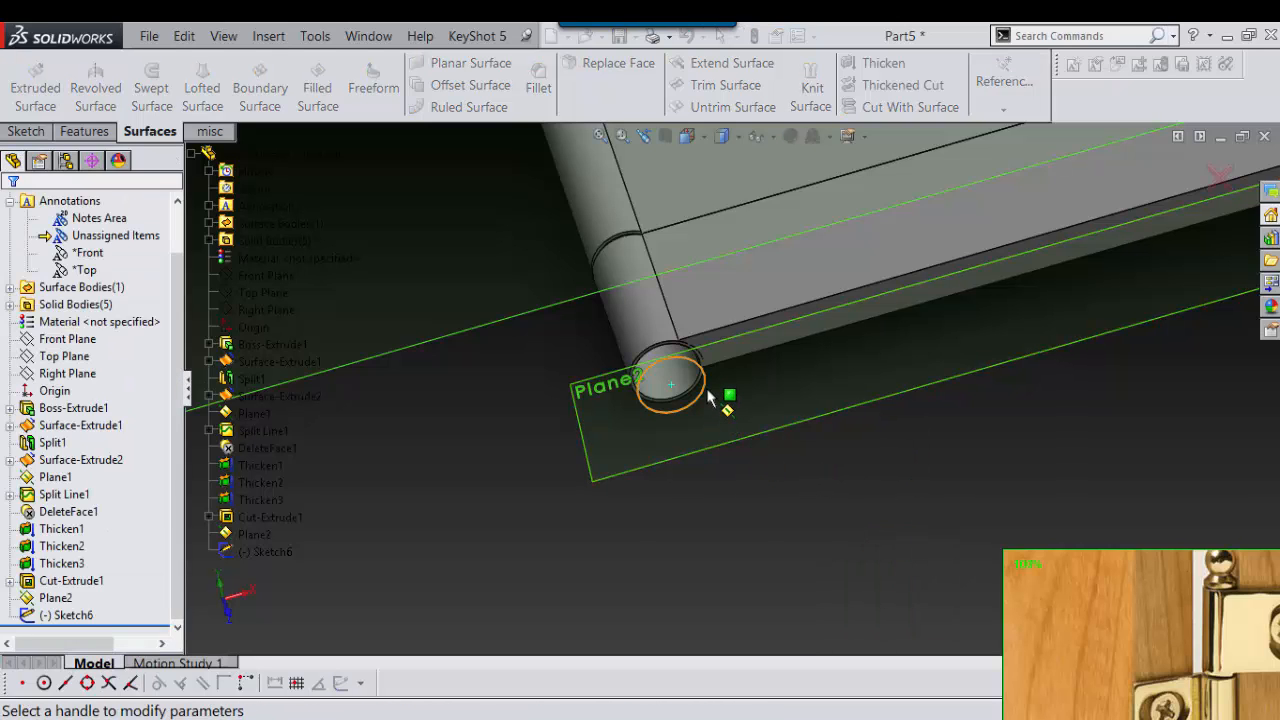
middle_click_drag(707, 402, 277, 373)
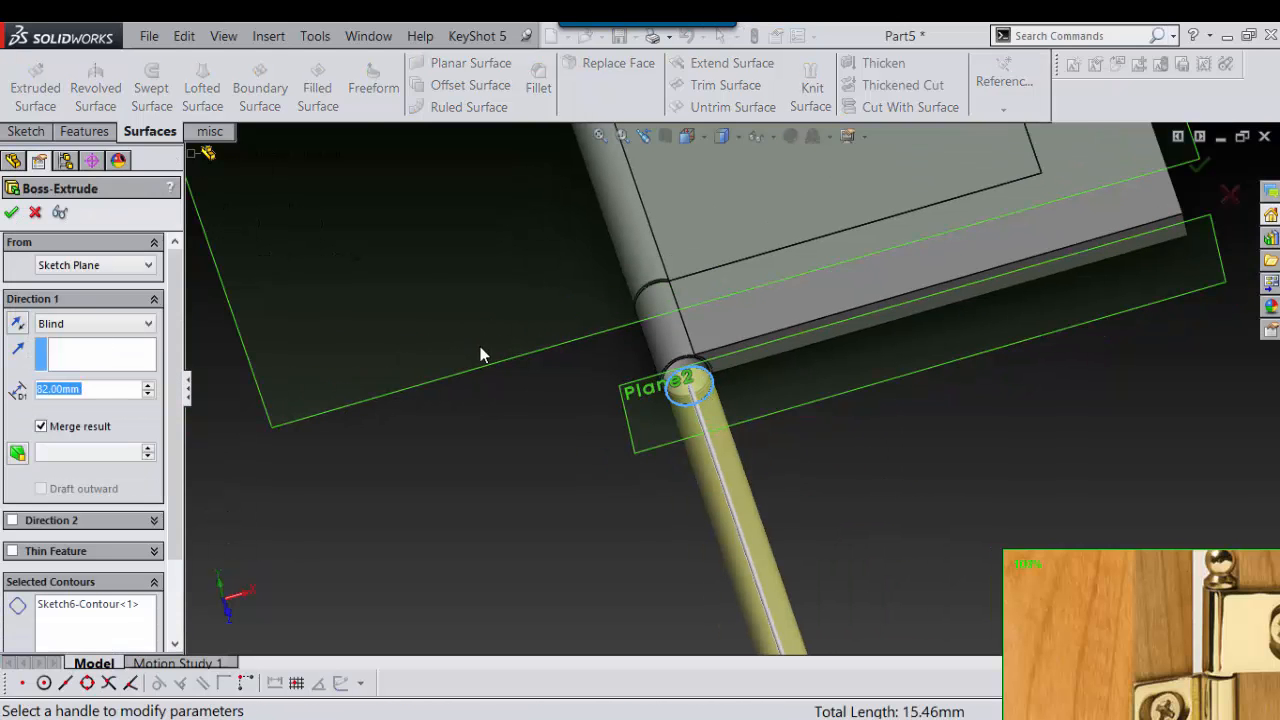
middle_click_drag(480, 355, 372, 413)
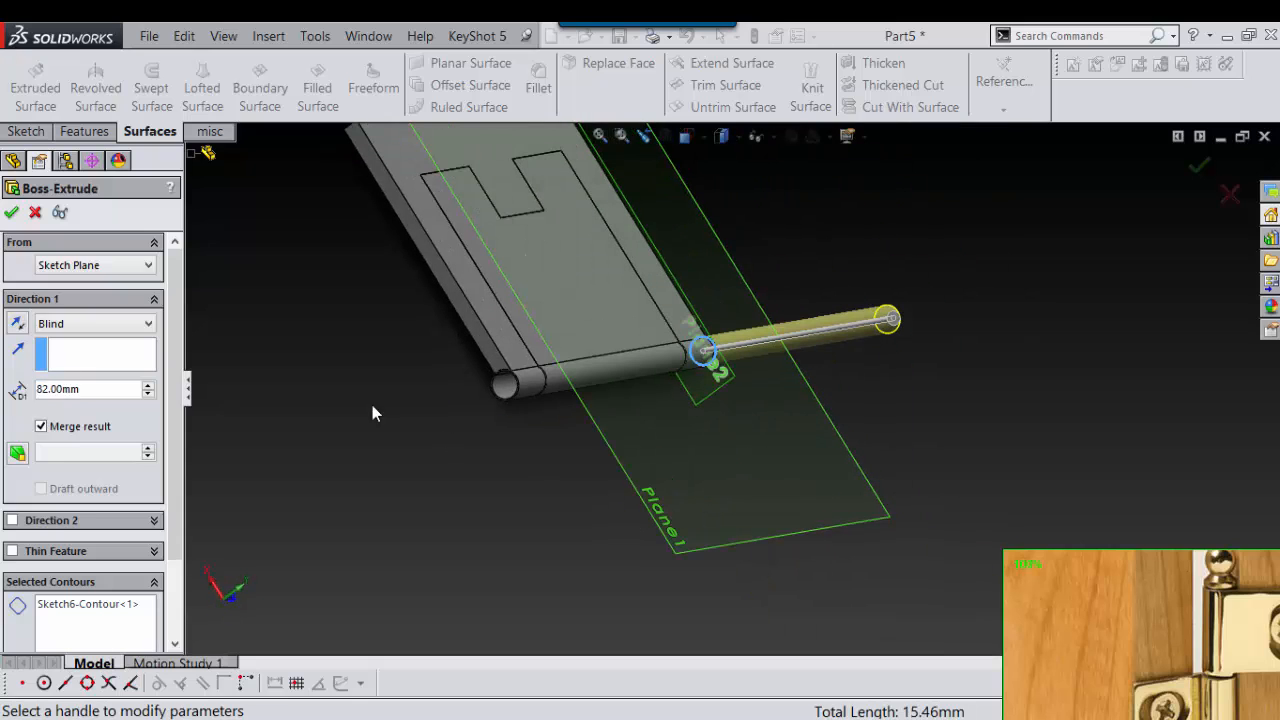
left_click(120, 328)
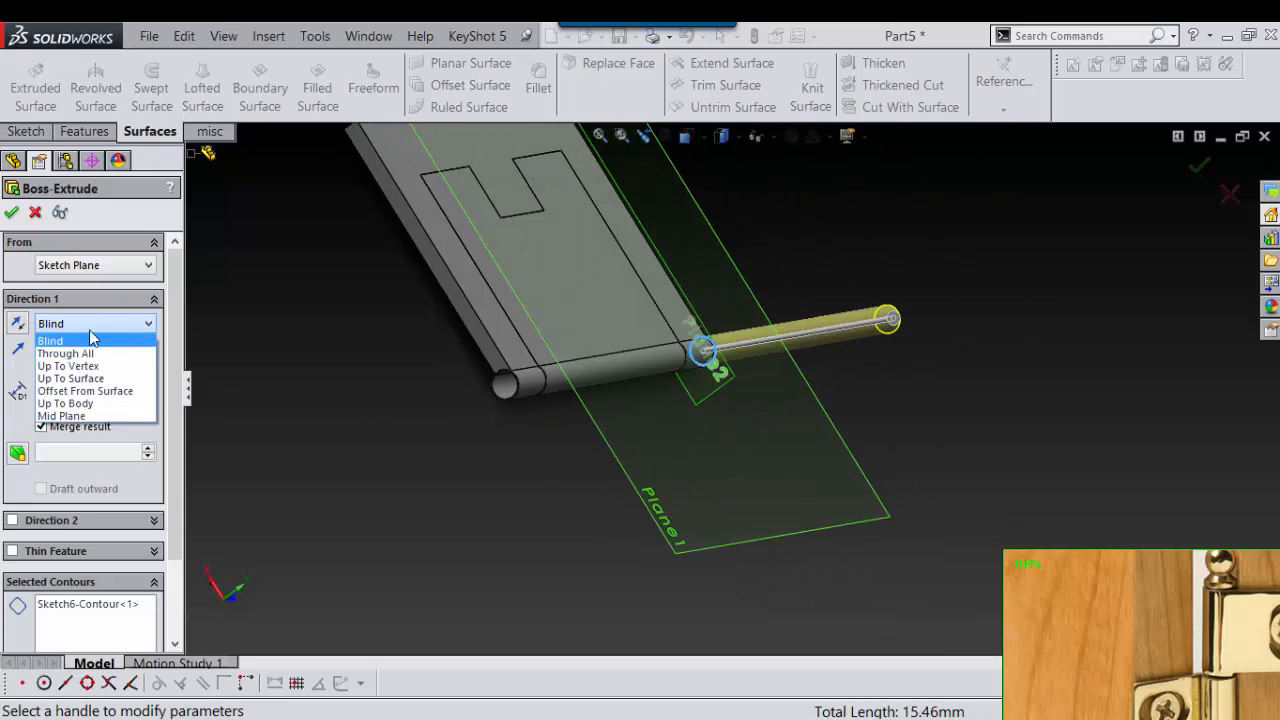
left_click(100, 397)
left_click(484, 338)
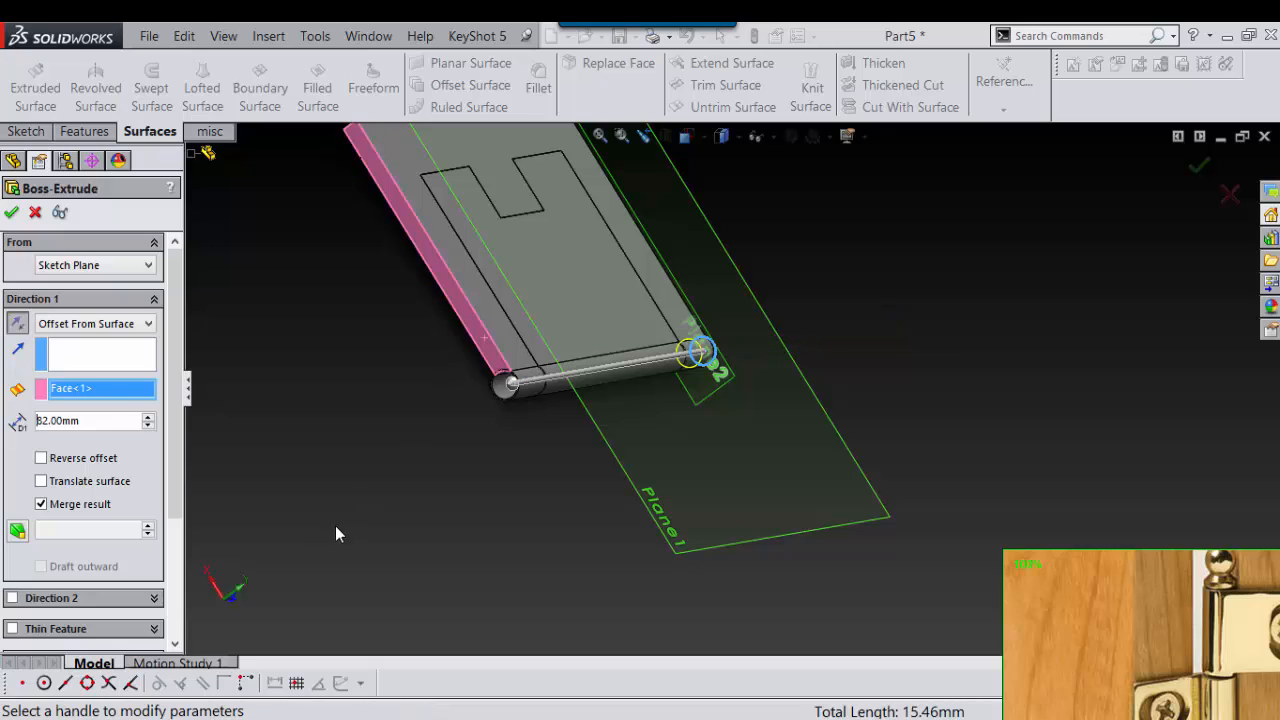
Set the extrusion's offset to 1.5 mm, turn on Reverse offset so the pin extends past the far end, and finish the extrusion
scroll(457, 340, "down", 2)
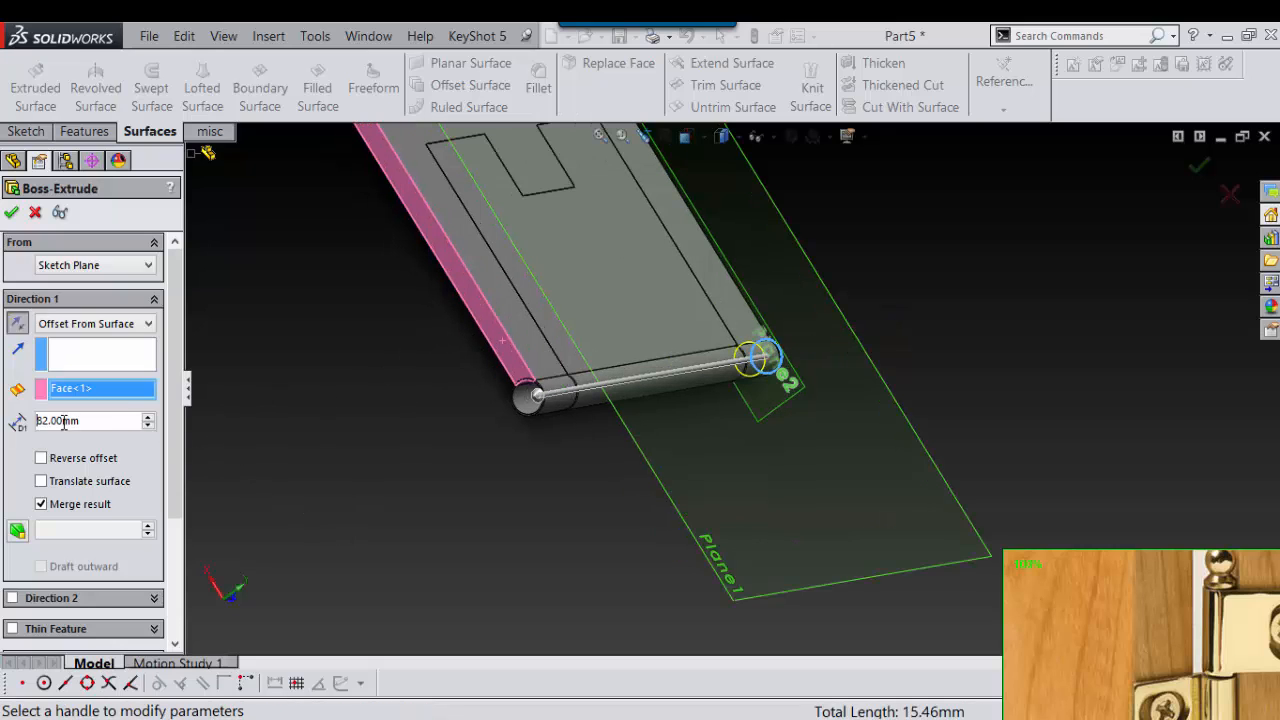
type("1.5")
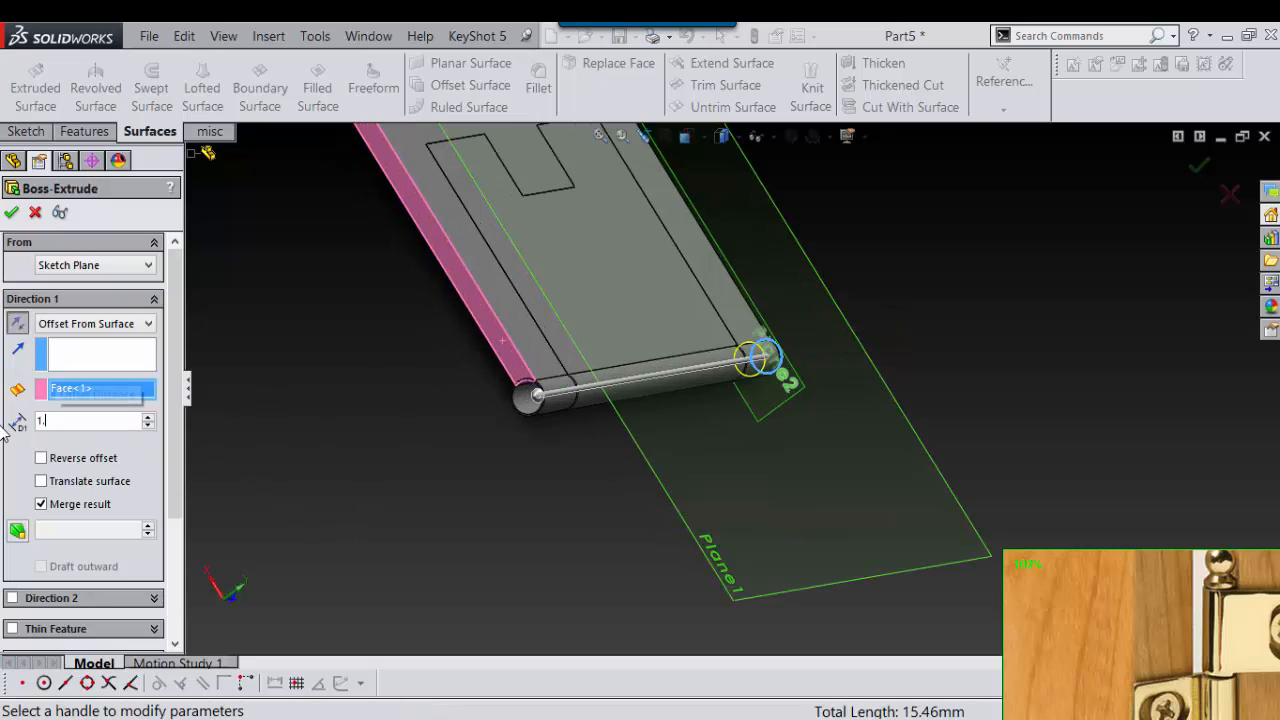
key("Return")
scroll(554, 337, "down", 8)
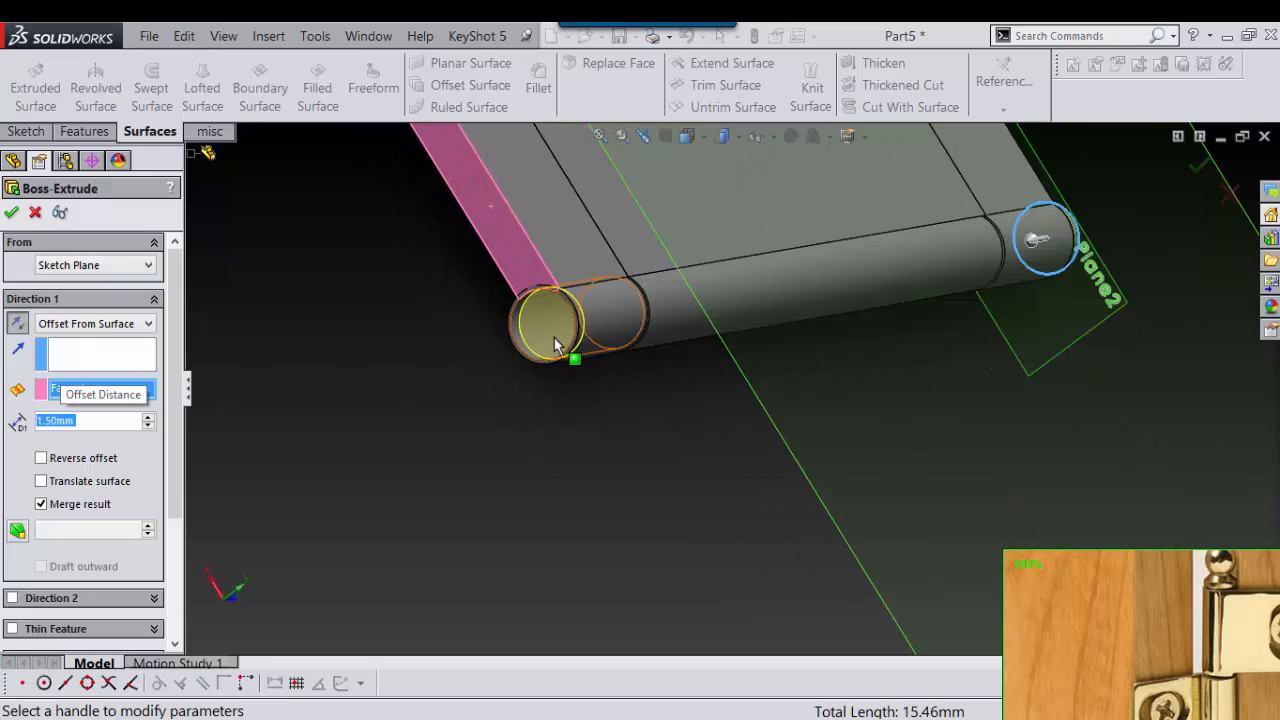
left_click(42, 459)
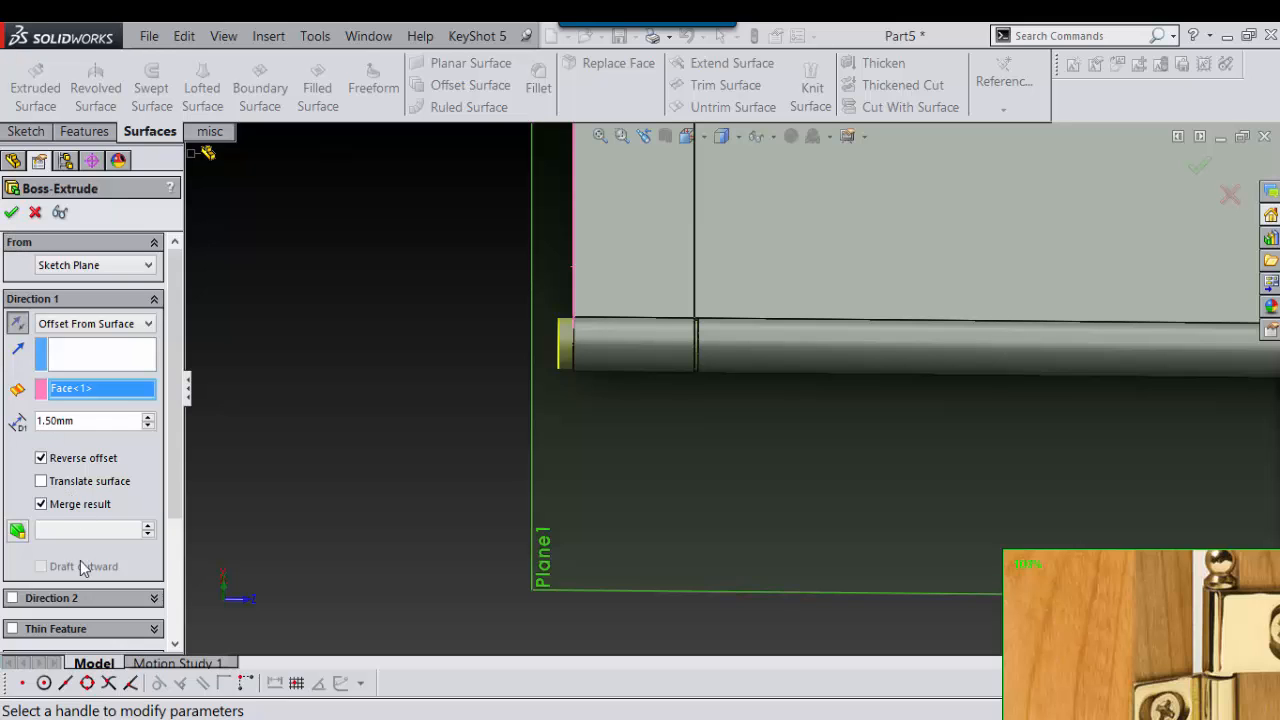
left_click(11, 213)
key("f")
Open a sketch on the flat face of the outer, C-shaped hinge leaf
middle_click_drag(530, 439, 920, 419)
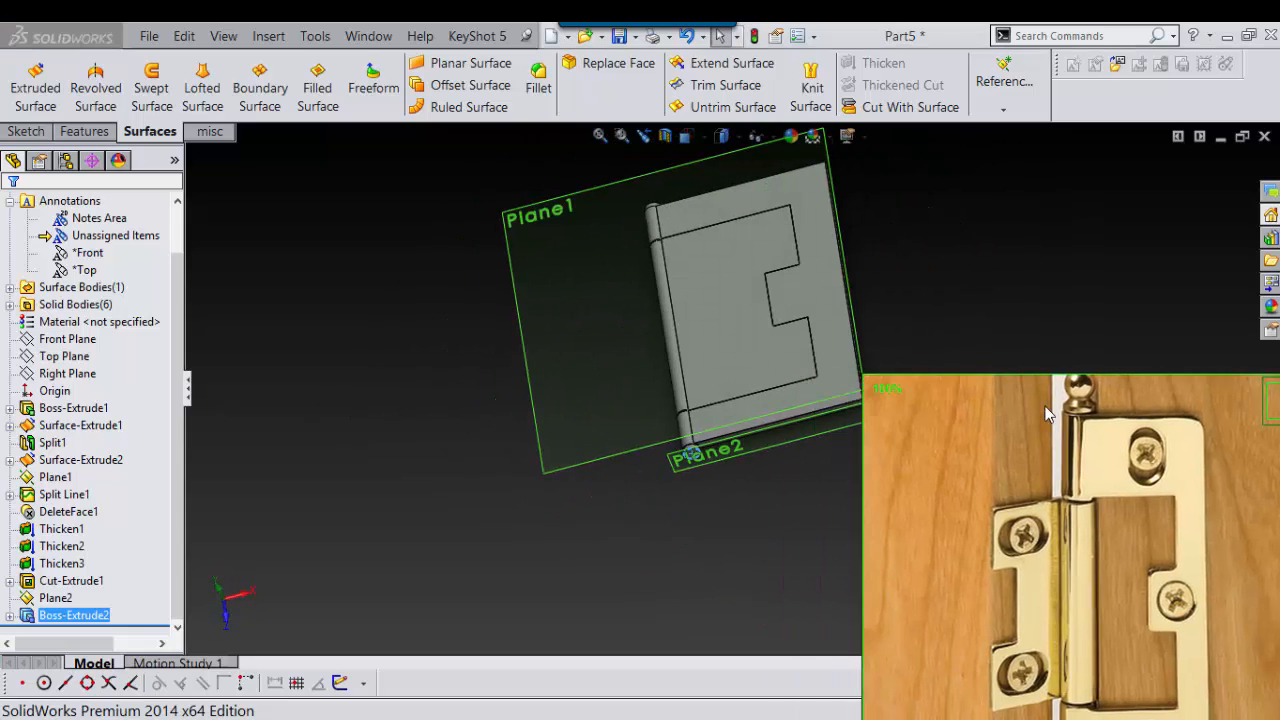
middle_click_drag(772, 243, 918, 375)
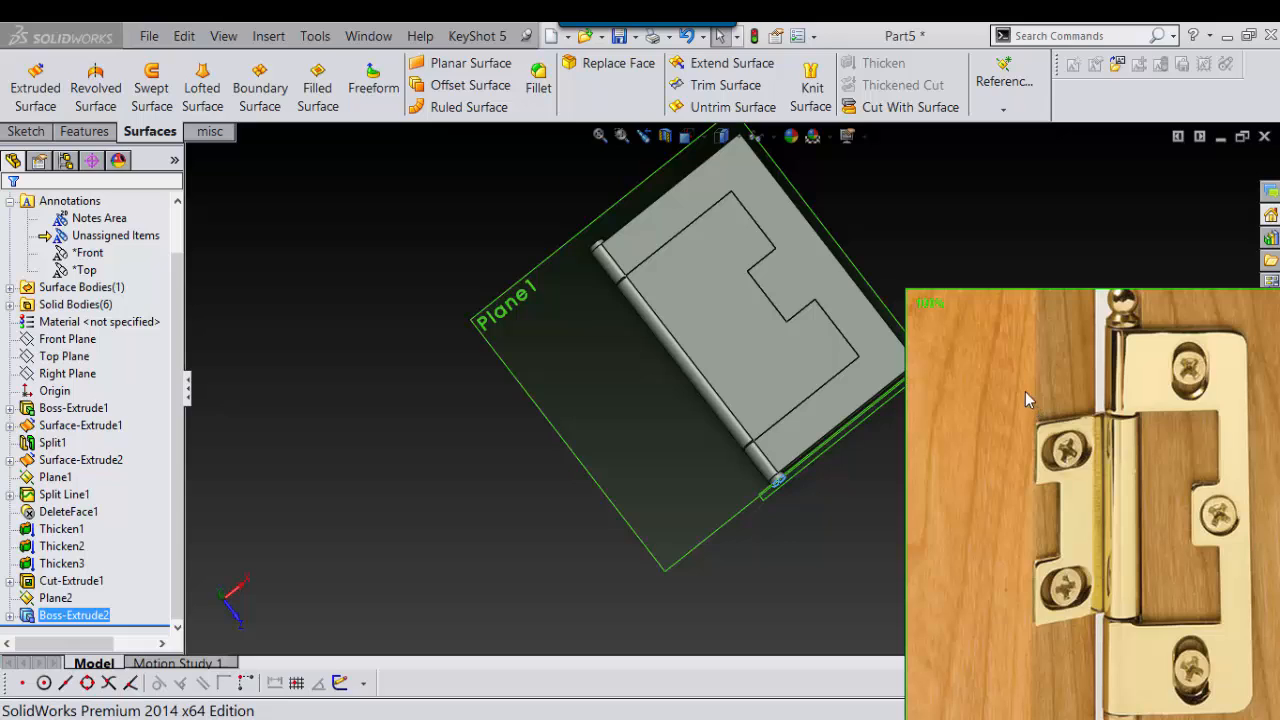
scroll(860, 280, "down", 3)
scroll(949, 344, "up", 2)
scroll(949, 344, "up", 2)
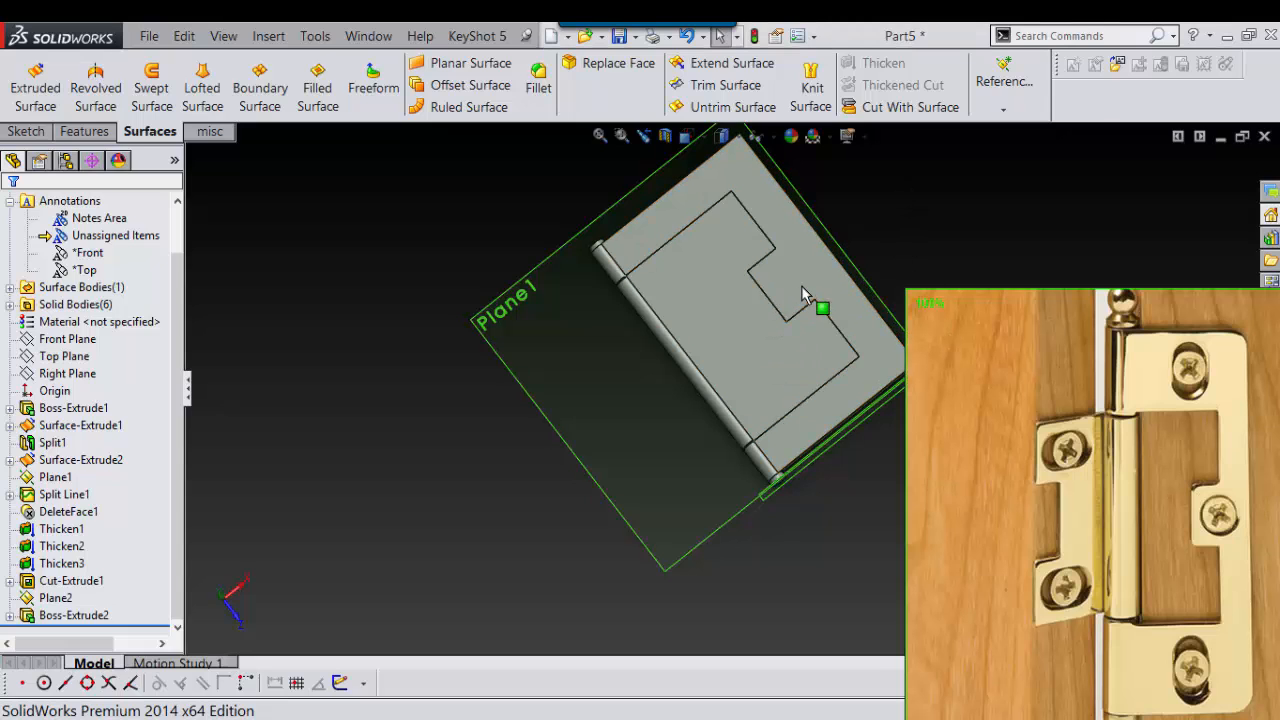
middle_click_drag(803, 298, 606, 323, "ctrl")
left_click(612, 332)
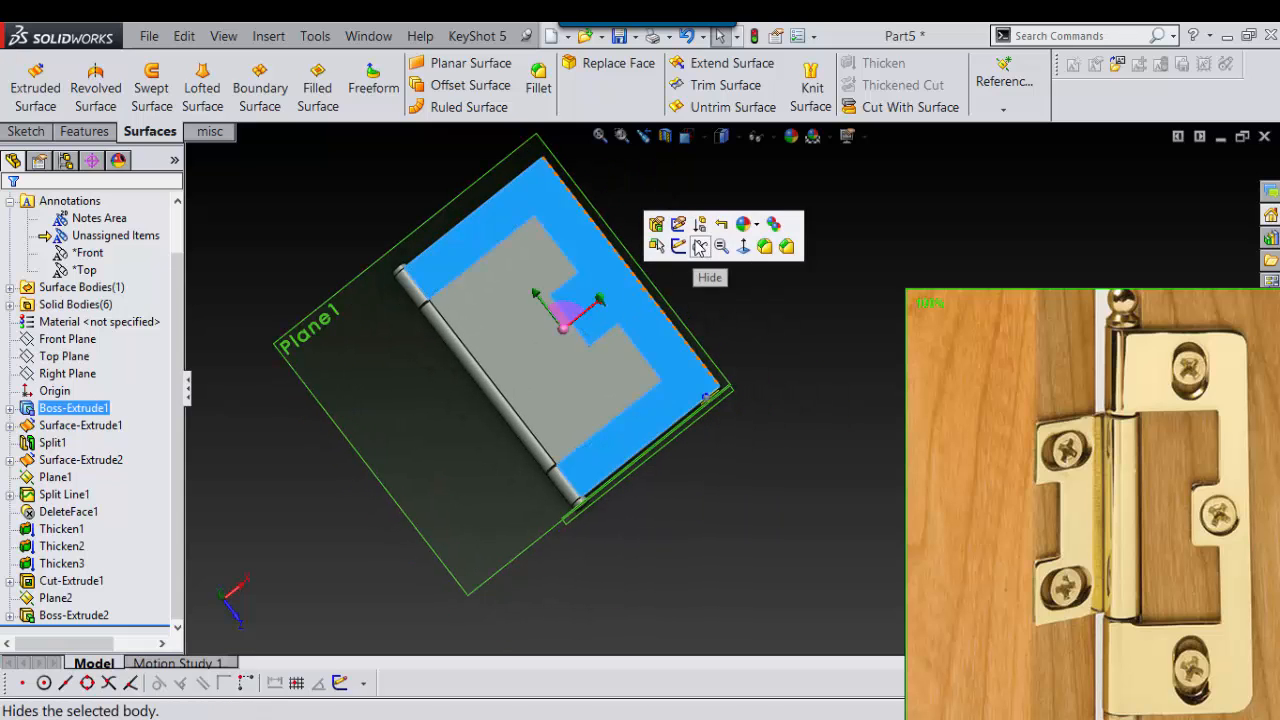
left_click(697, 247)
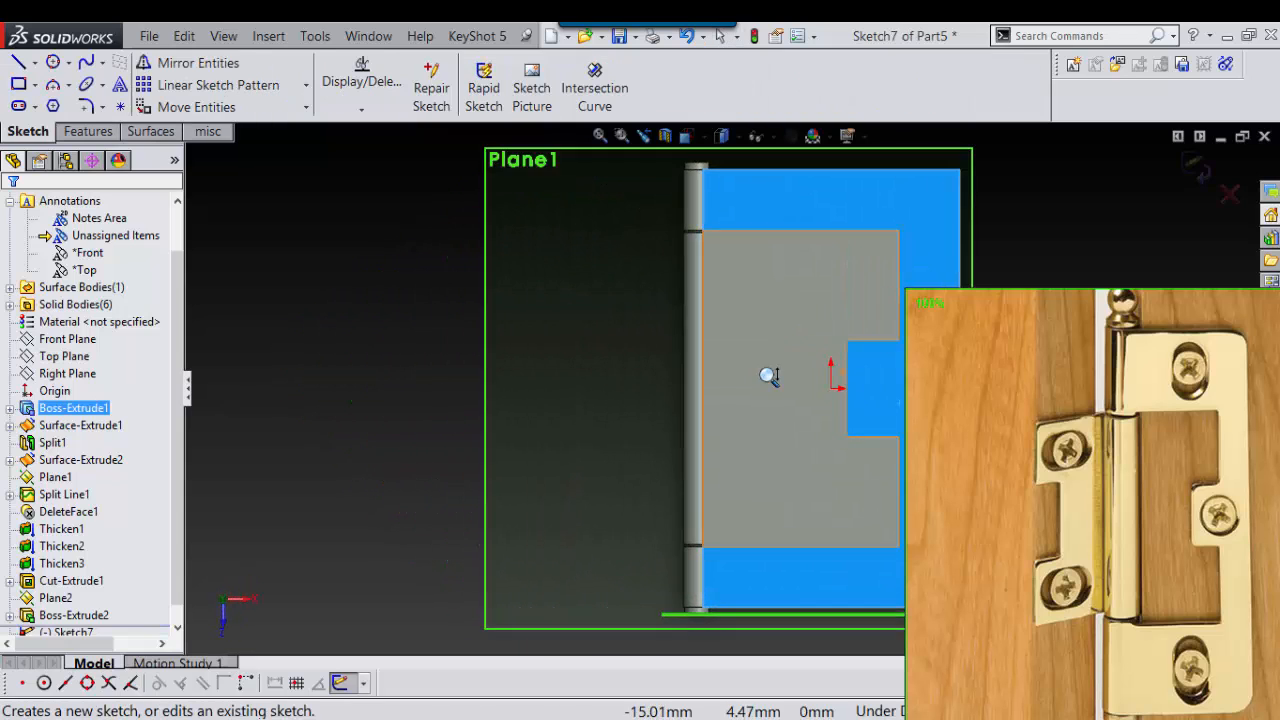
right_click_drag(771, 332, 830, 290)
scroll(620, 340, "down", 2)
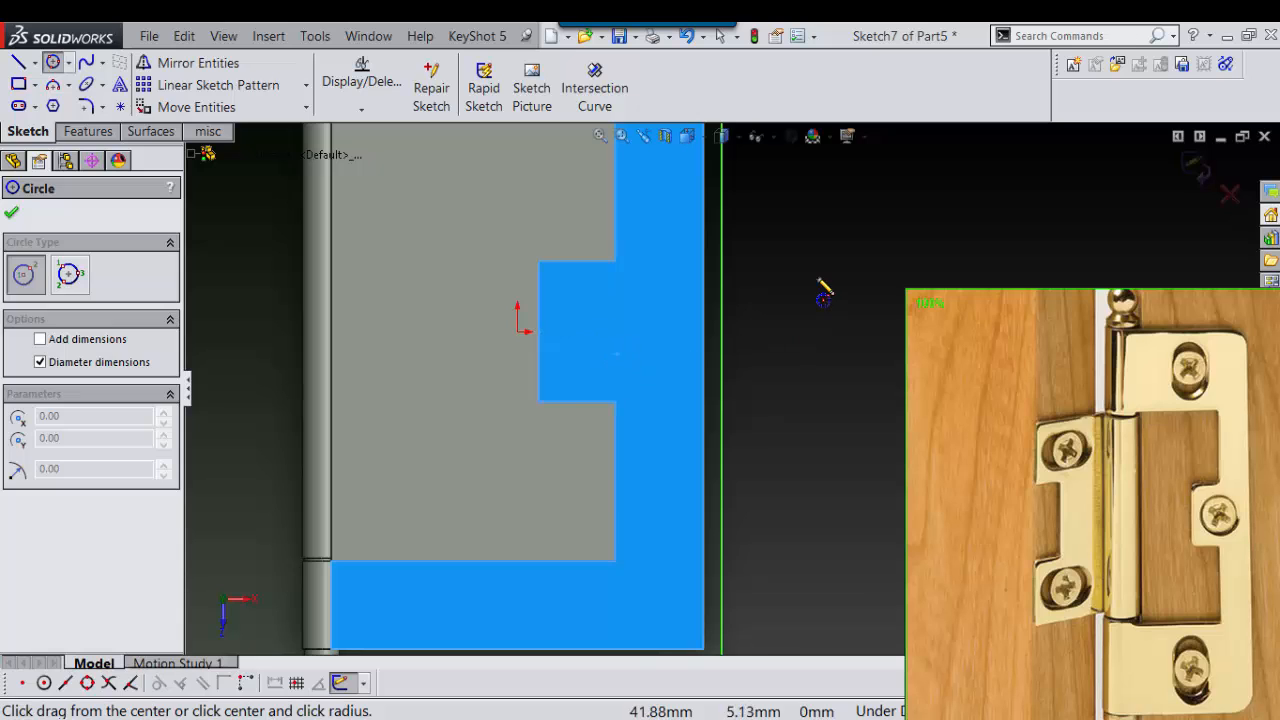
right_click_drag(822, 296, 726, 275)
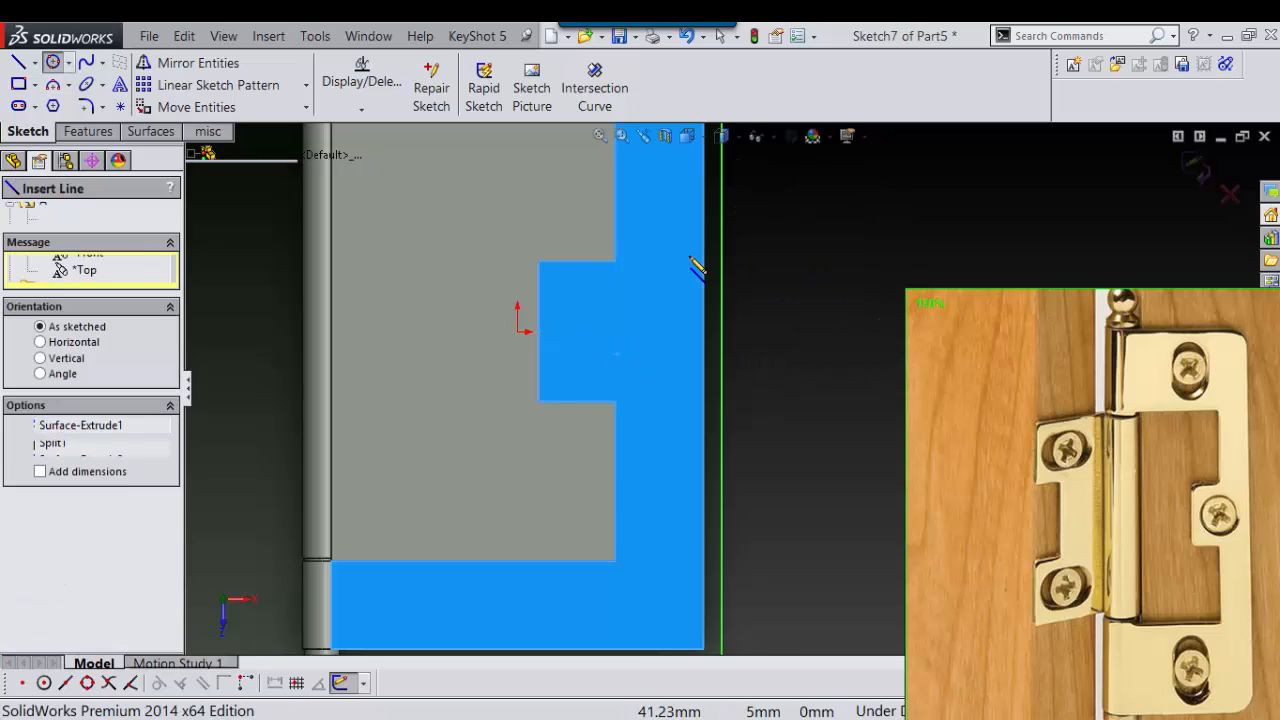
left_click(540, 401)
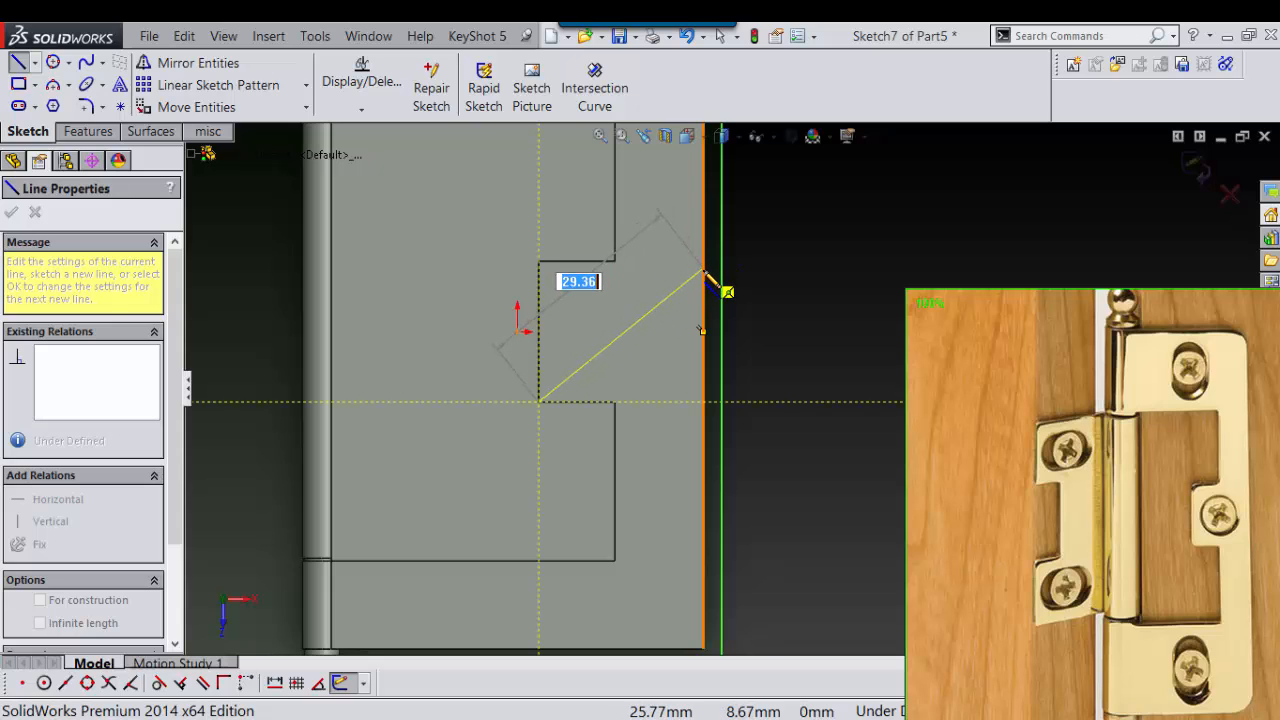
double_click(806, 322)
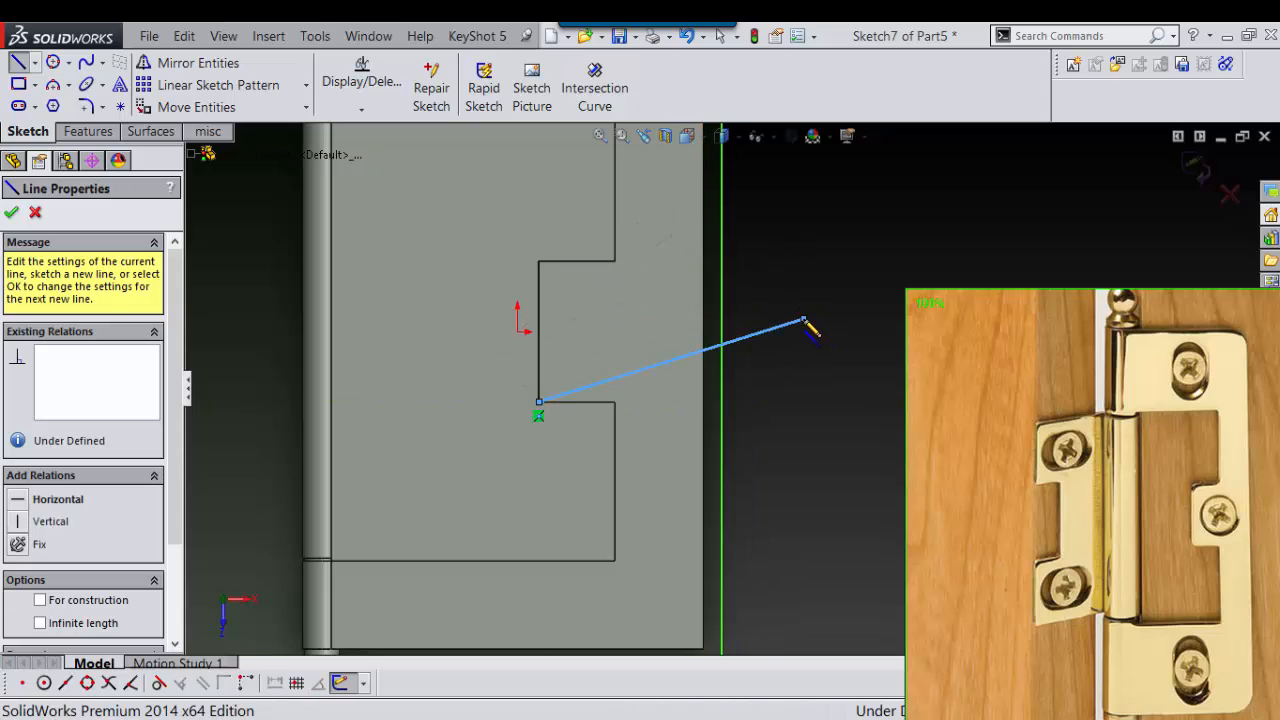
key("Delete")
Sketch a horizontal line from the tab's upper inner corner to the leaf's outer edge, and a diagonal construction line from its end to the tab's lower corner
right_click_drag(808, 320, 812, 365)
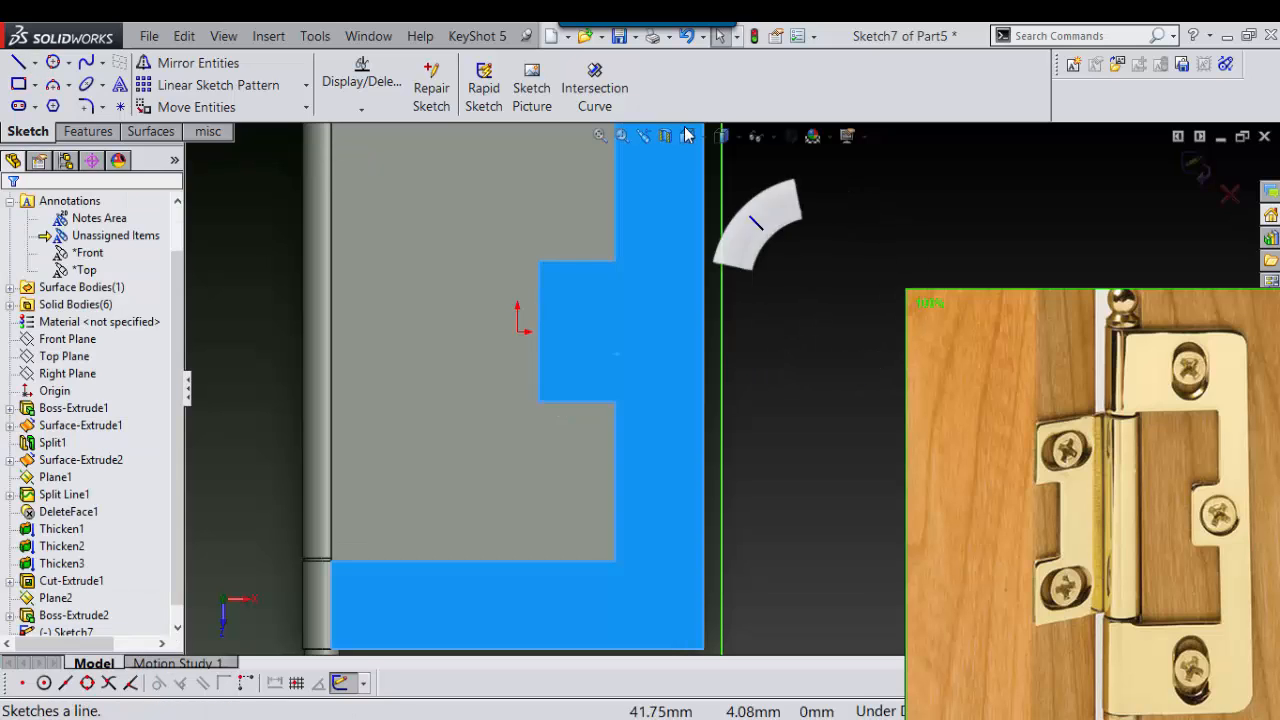
left_click(539, 261)
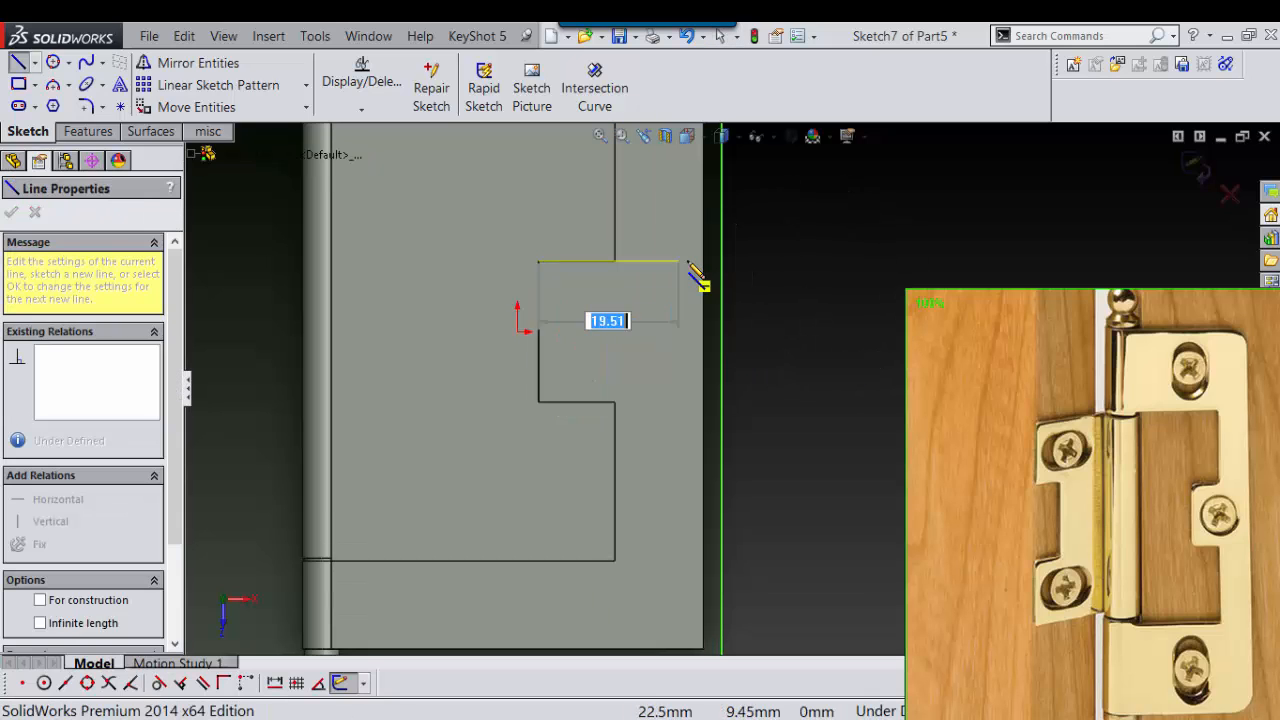
double_click(722, 283)
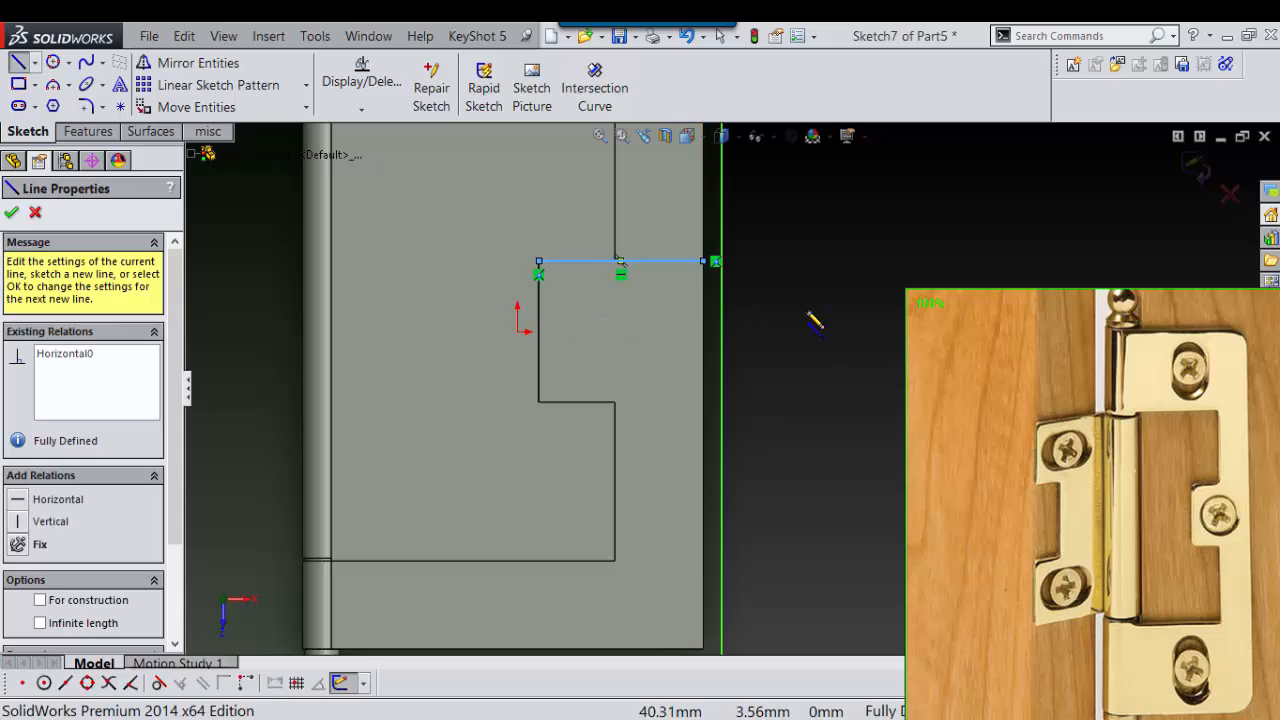
right_click_drag(808, 294, 812, 215)
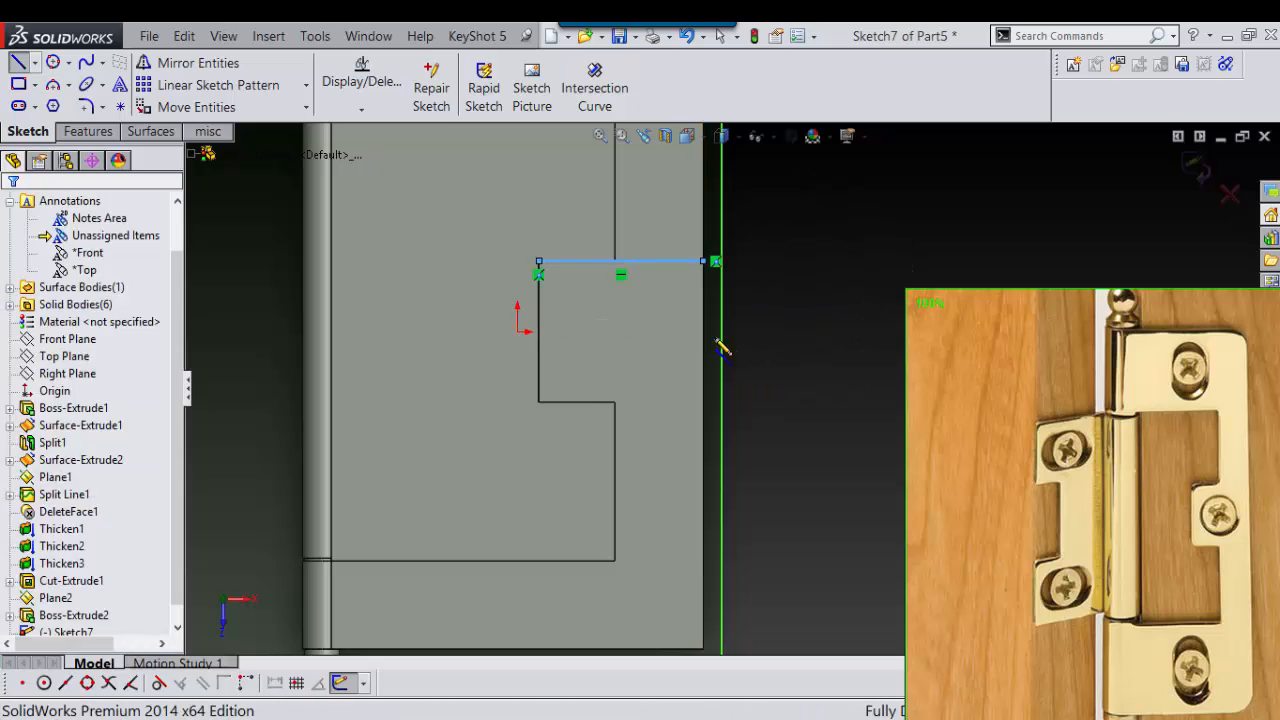
left_click(539, 402)
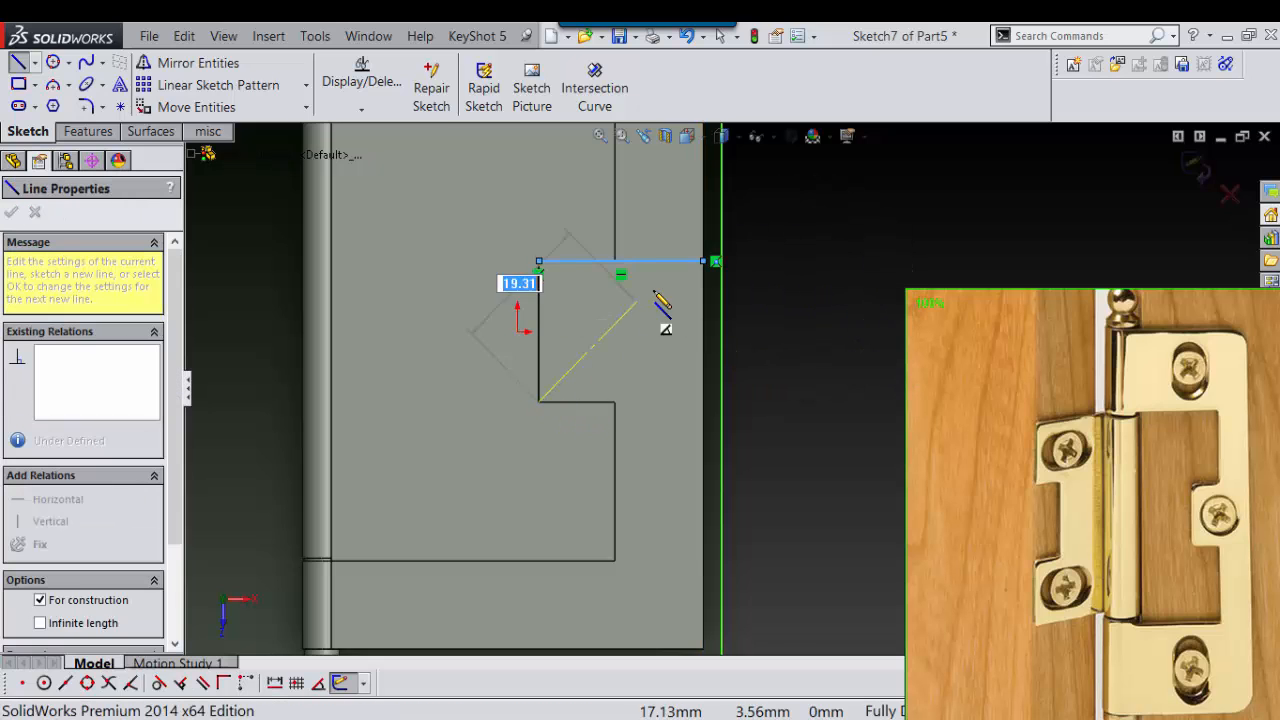
double_click(705, 262)
Sketch a circle about 9 mm in diameter on the leaf's central tab, centred on the midpoint of the diagonal construction line
right_click_drag(788, 296, 697, 295)
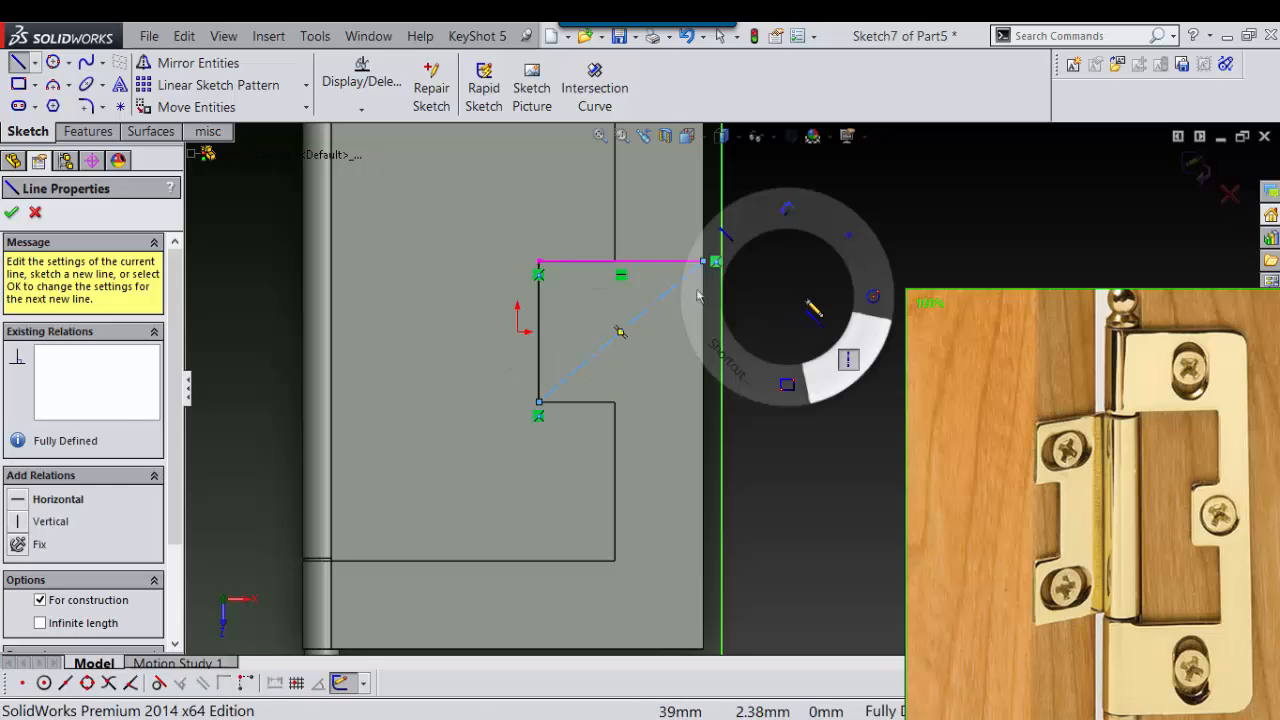
left_click(620, 331)
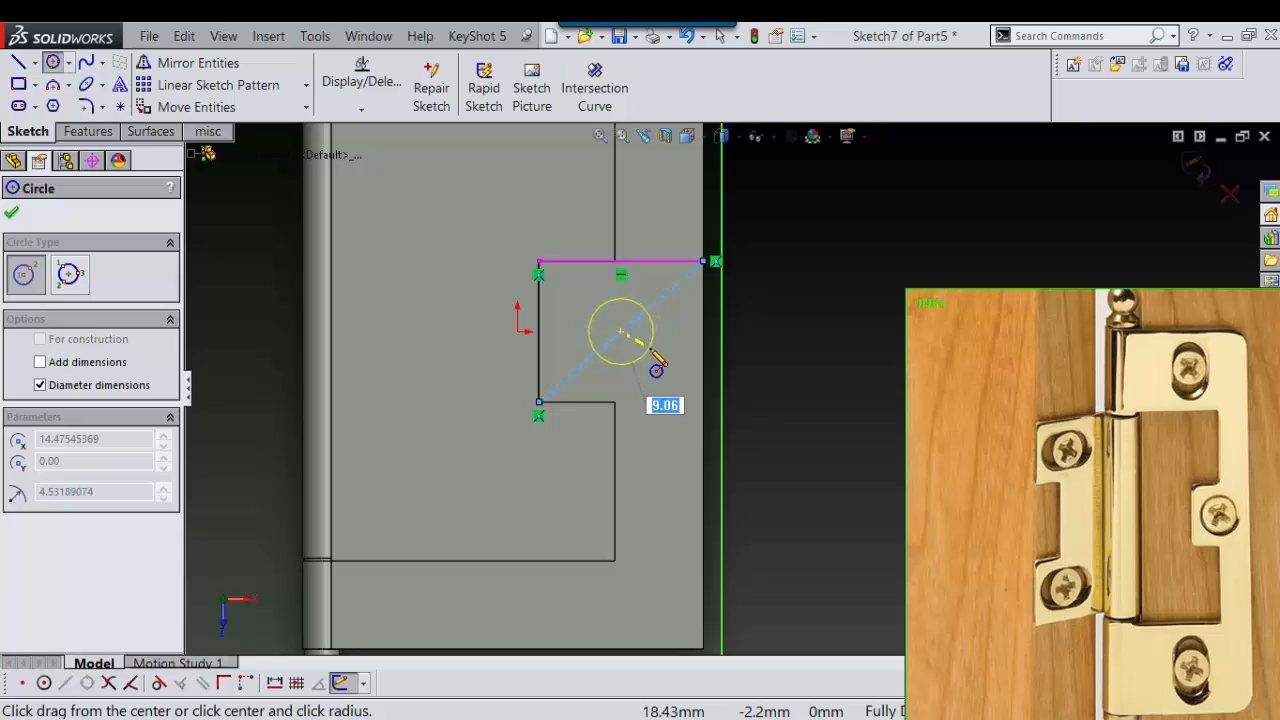
left_click(652, 356)
scroll(814, 443, "up", 2)
scroll(814, 443, "down", 2)
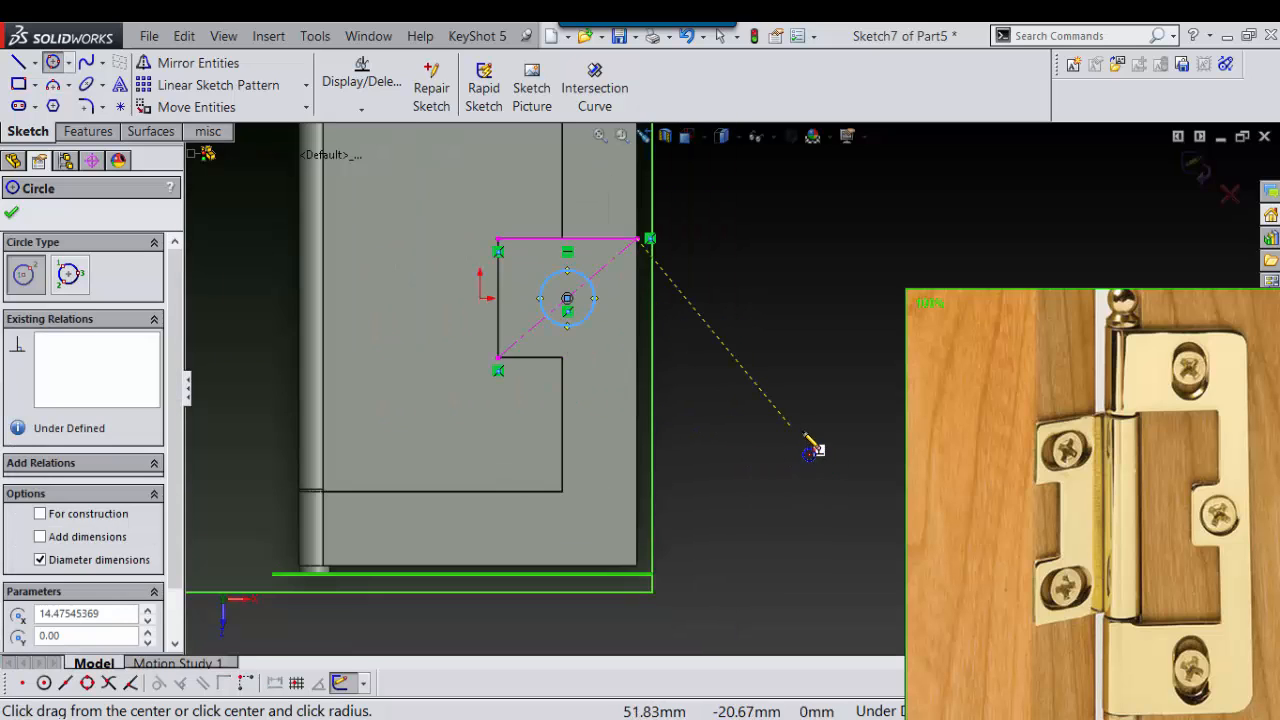
scroll(765, 485, "up", 2)
scroll(740, 520, "down", 2)
scroll(652, 380, "up", 2)
scroll(600, 405, "down", 2)
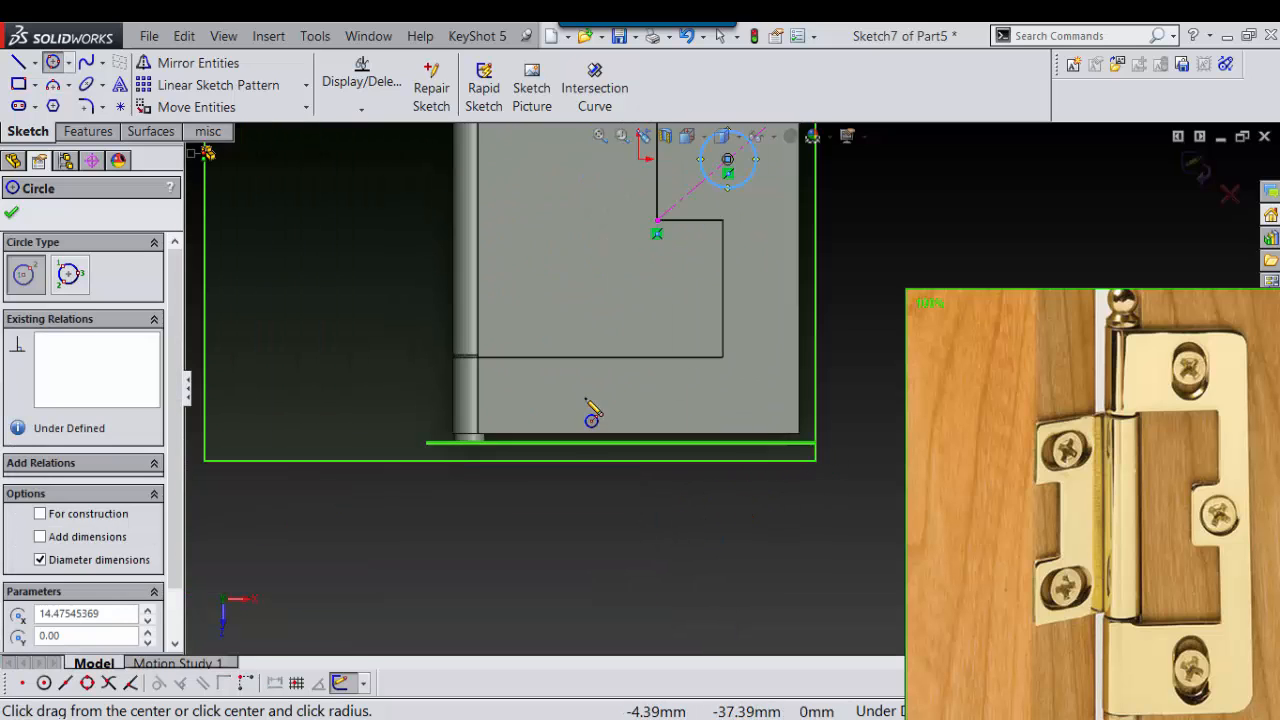
left_click(638, 433)
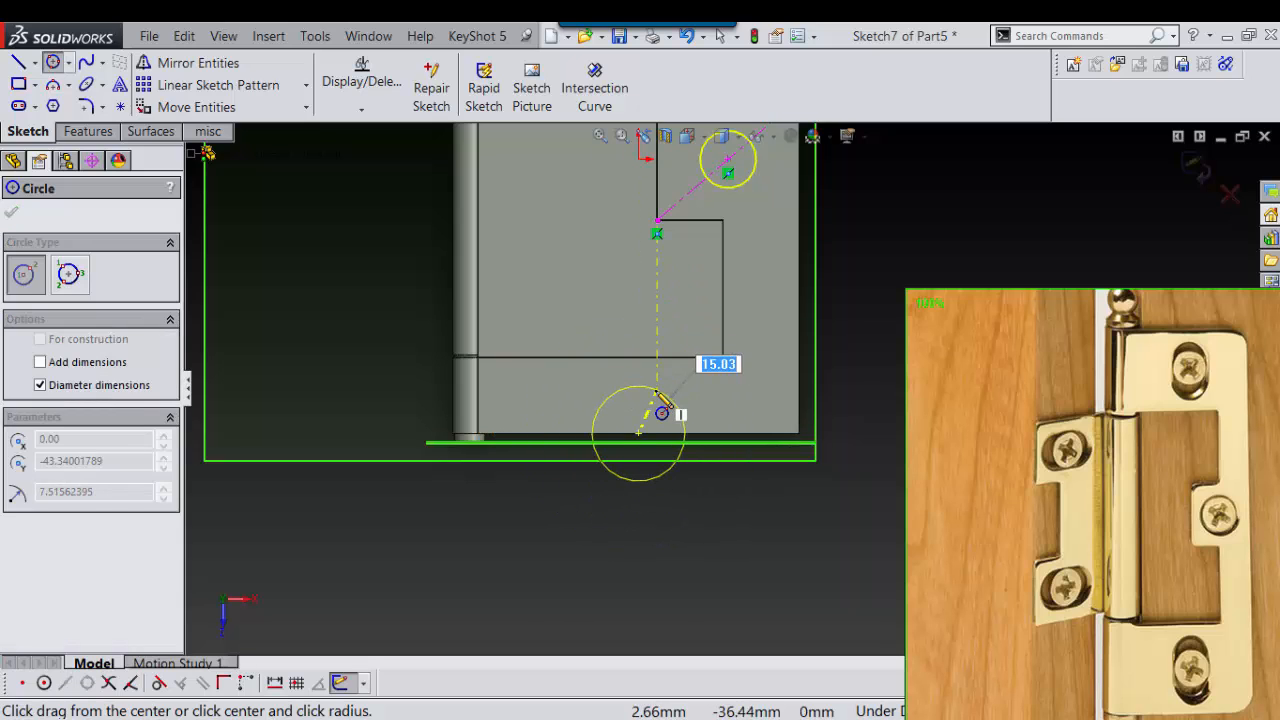
left_click(673, 454)
key("ctrl+z")
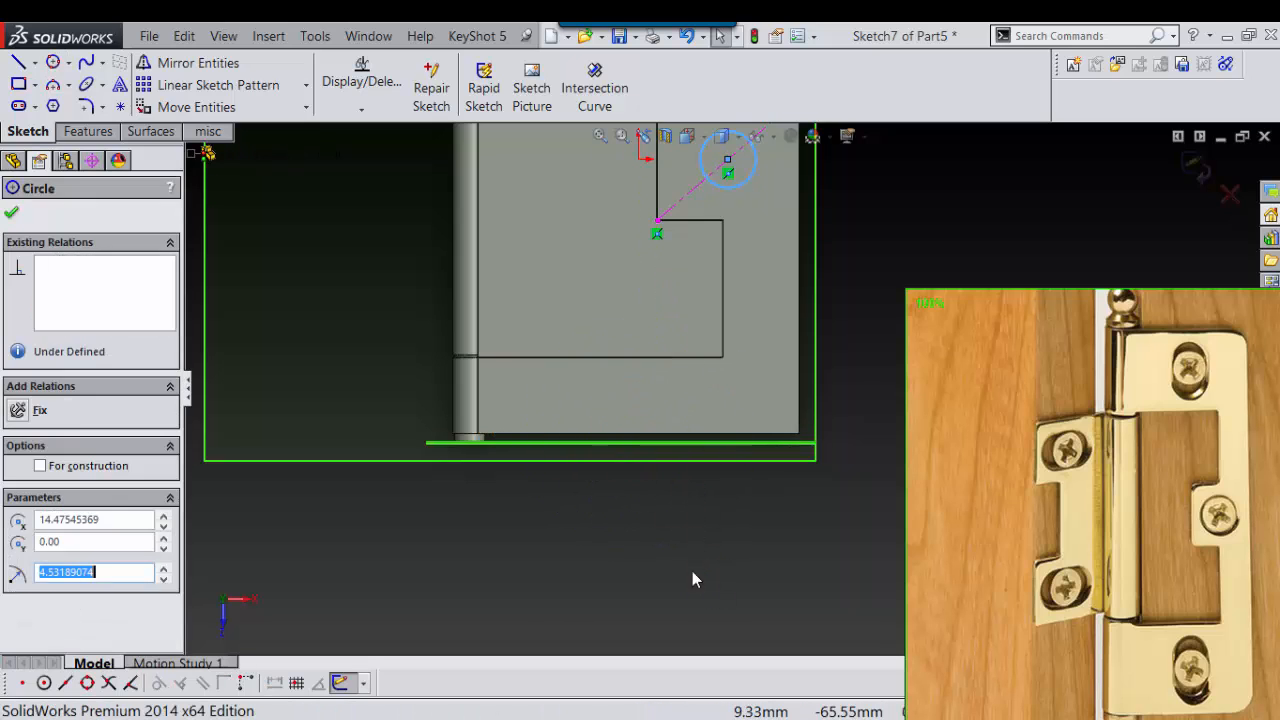
Start a construction line from the midpoint of the outer leaf's lower edge
right_click_drag(653, 513, 722, 592)
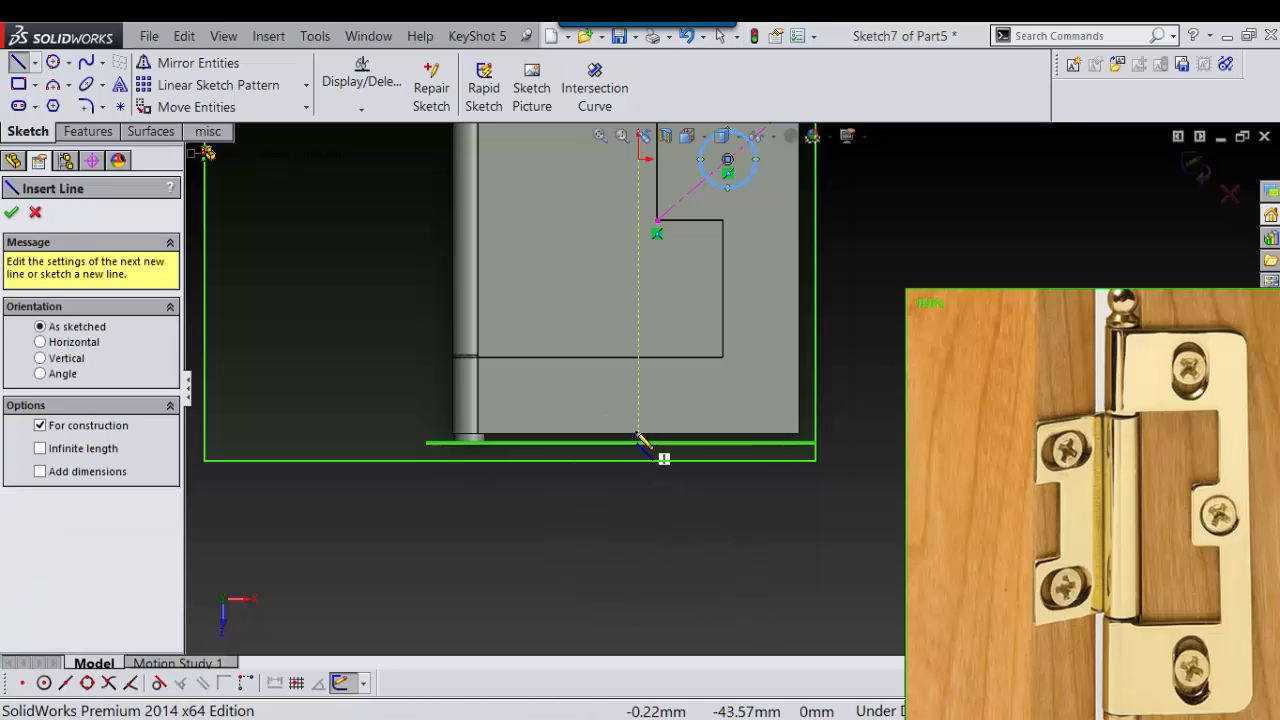